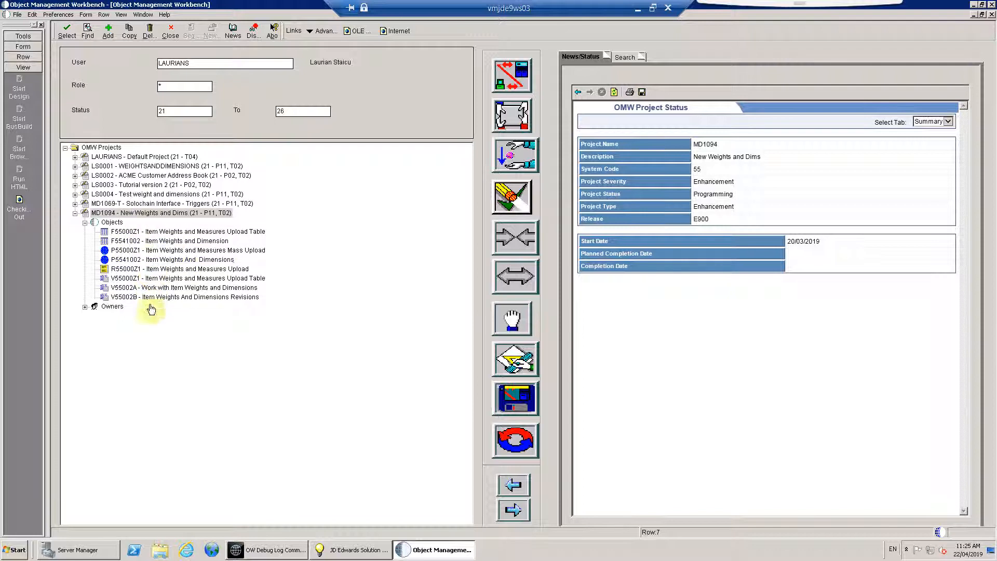
Step: Review the status details of project MD1094 and its tables F55000Z1 and F5541002
click(133, 214)
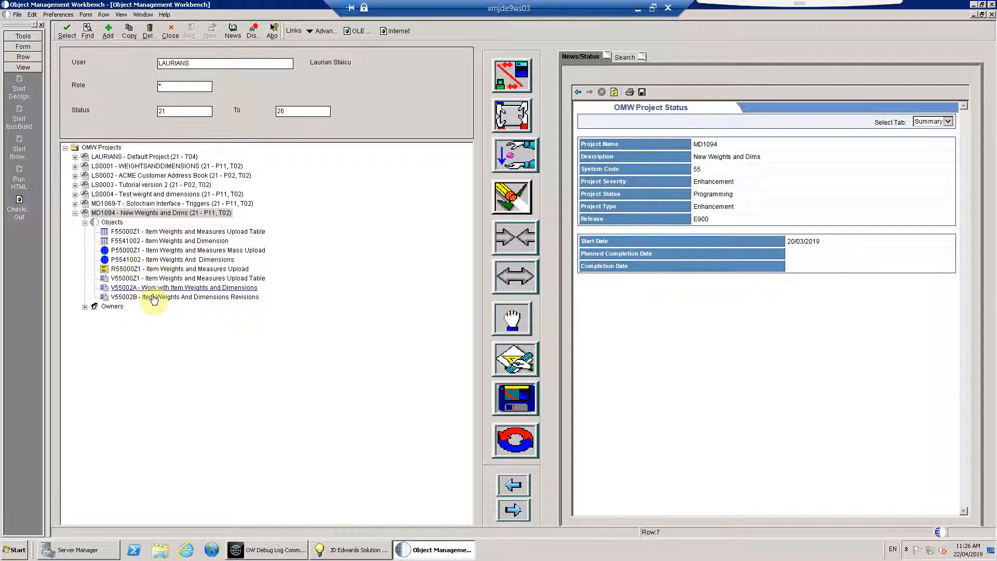
click(120, 213)
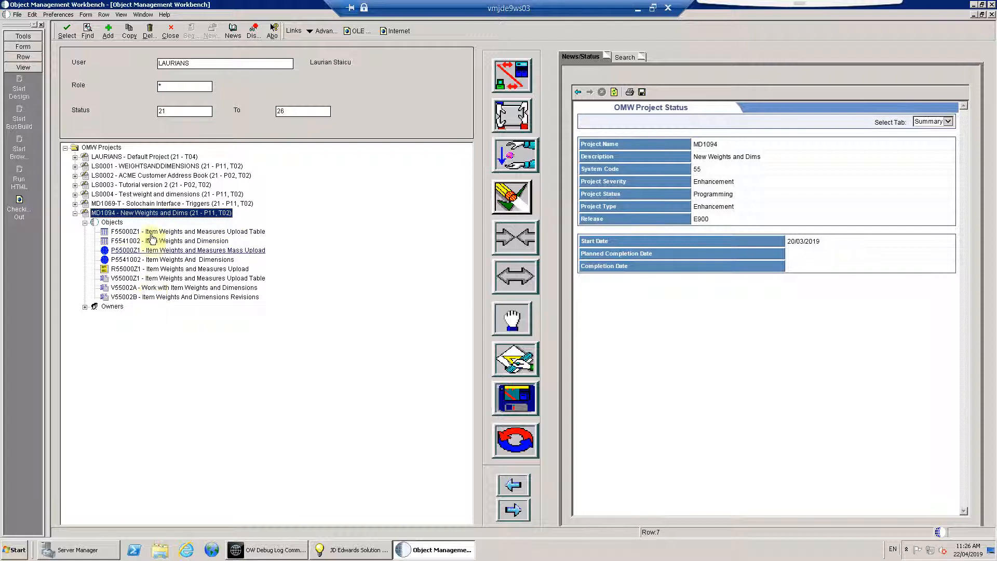
click(127, 231)
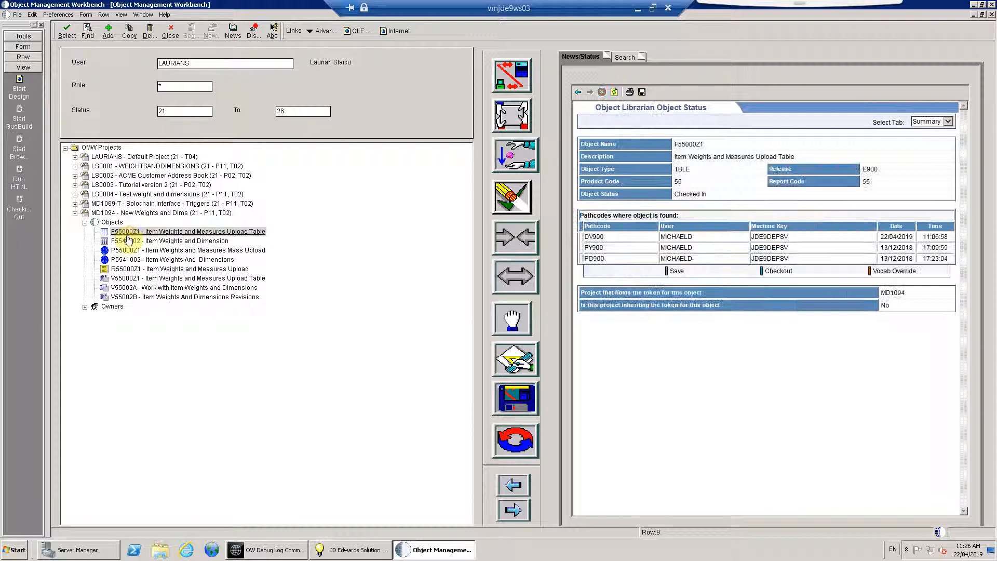
click(128, 241)
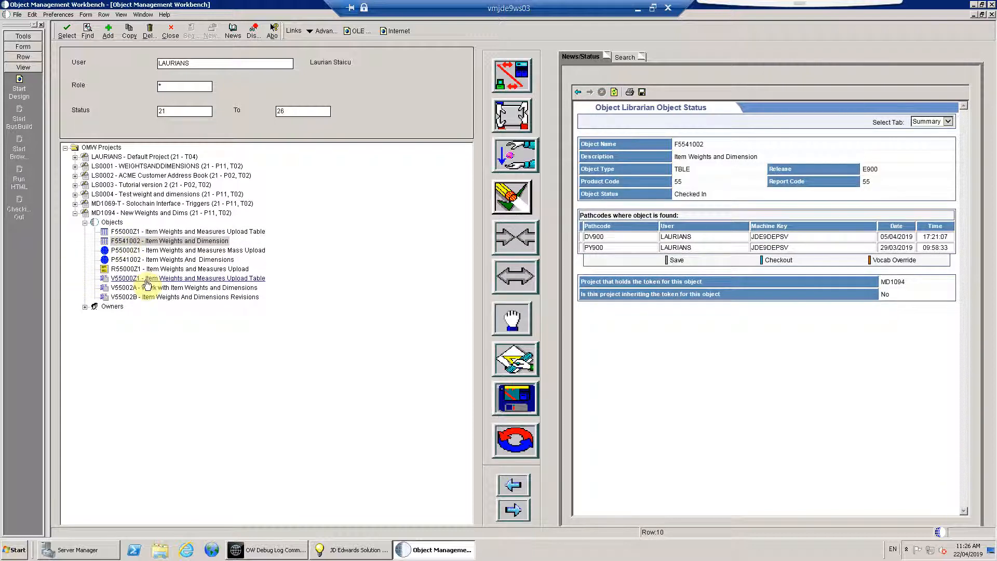
click(210, 233)
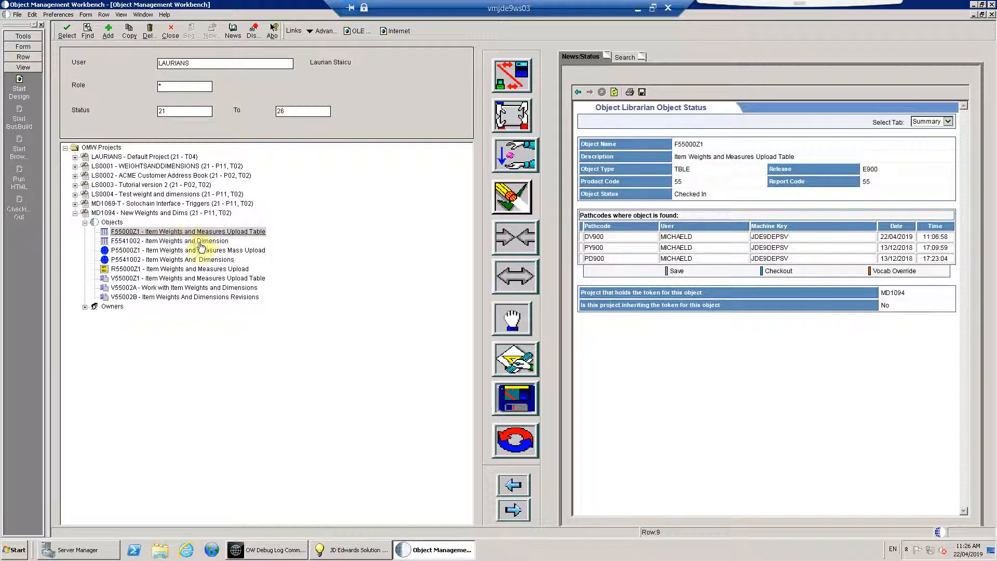
click(196, 213)
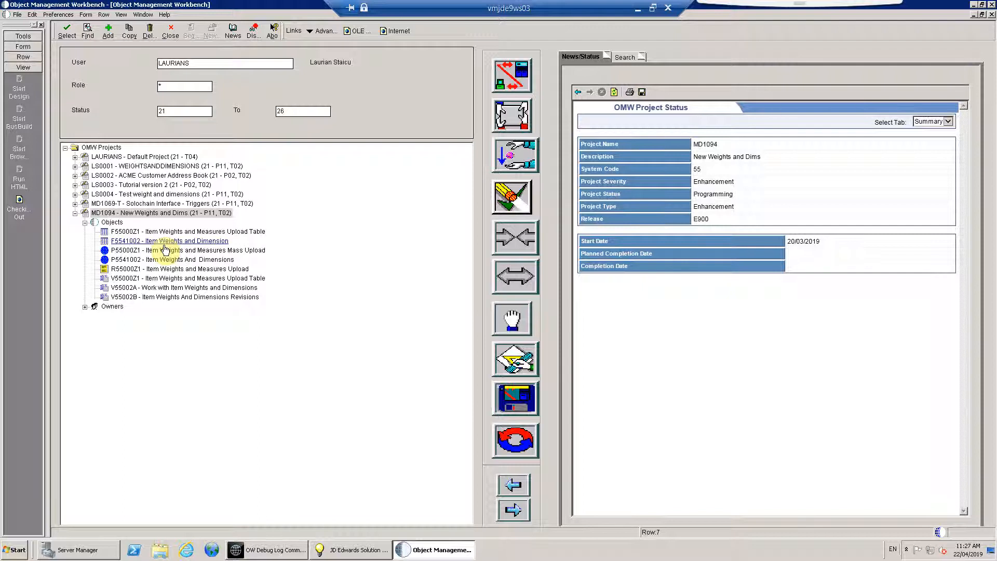
Step: Advance project MD1094 - New Weights and Dims to status 26, QA Test/Review
click(161, 213)
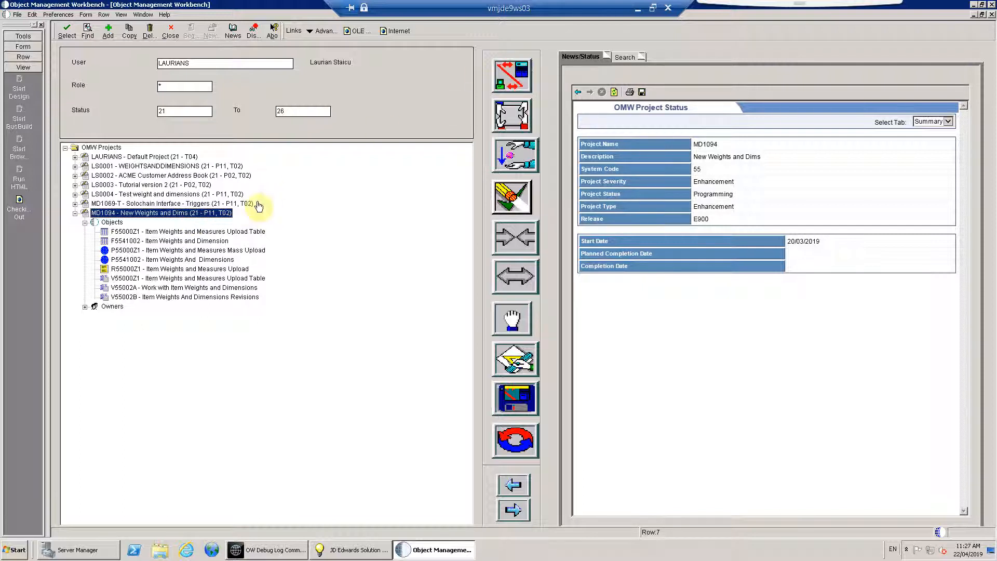
click(513, 75)
text(26)
key(Return)
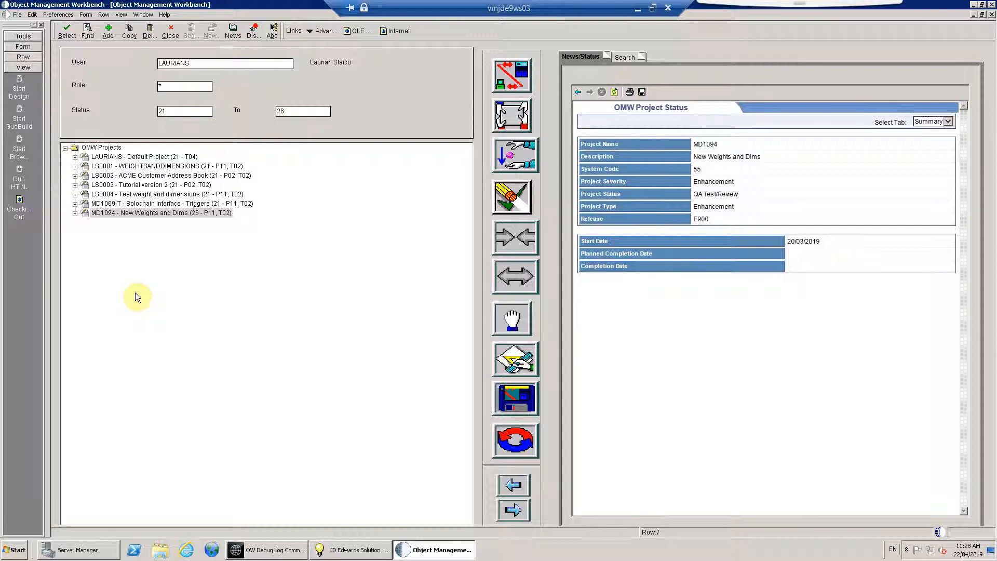
Step: Promote project MD1094 to status 28, QA Test/Review Complete
click(186, 213)
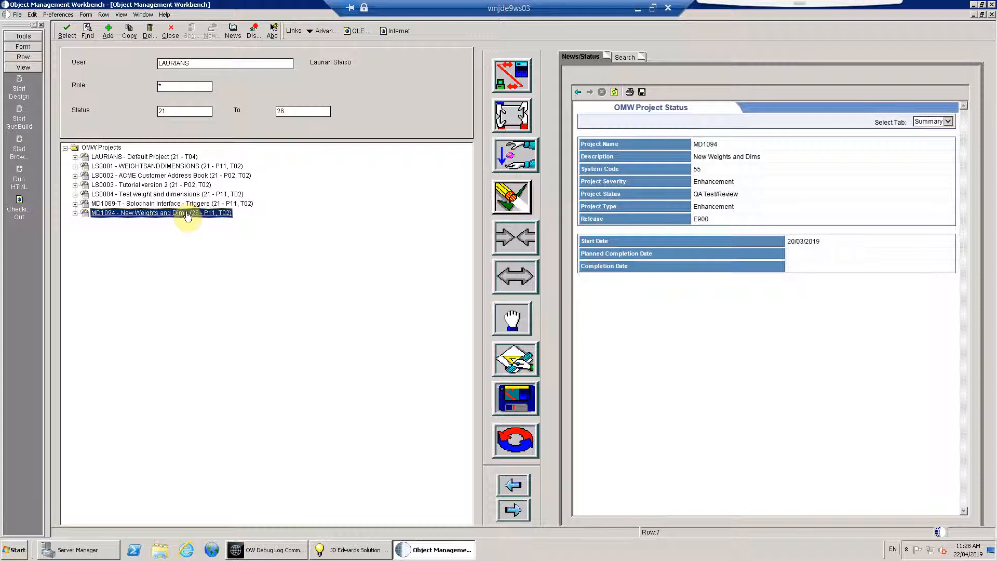
click(509, 75)
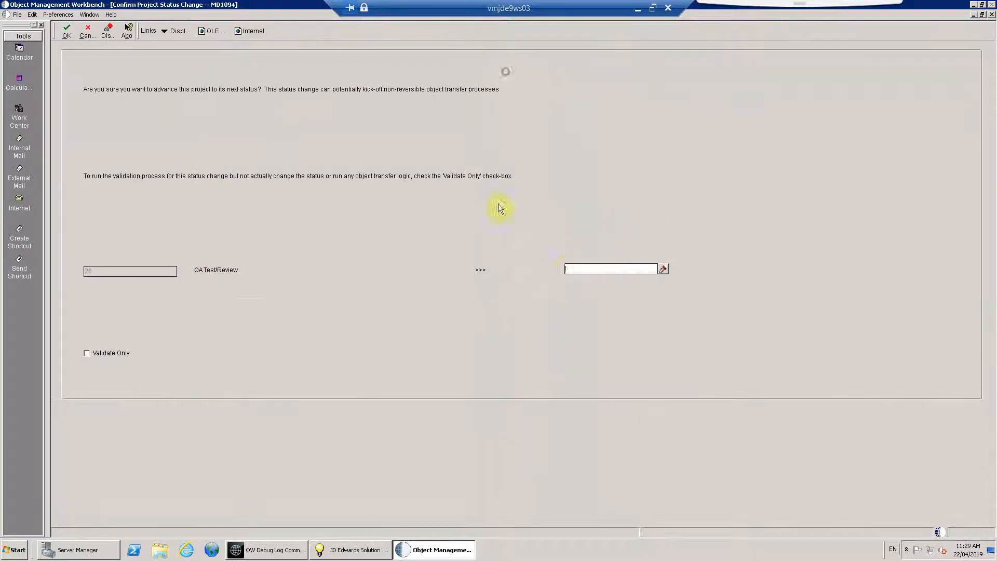
click(566, 268)
text(28)
key(Return)
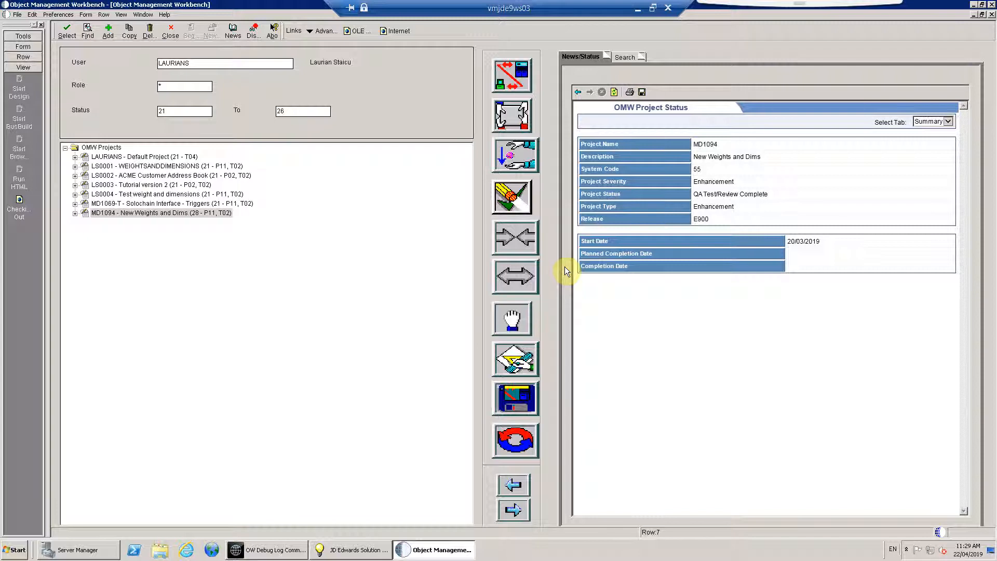
Step: Move project MD1094 to status 38, In Production, and expand its Objects list
click(512, 76)
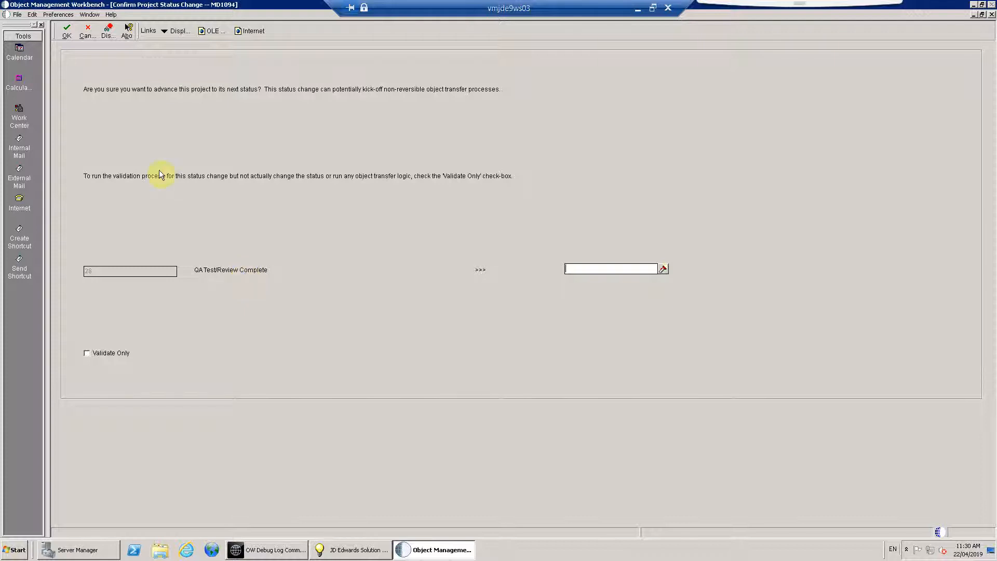
text(38)
key(Return)
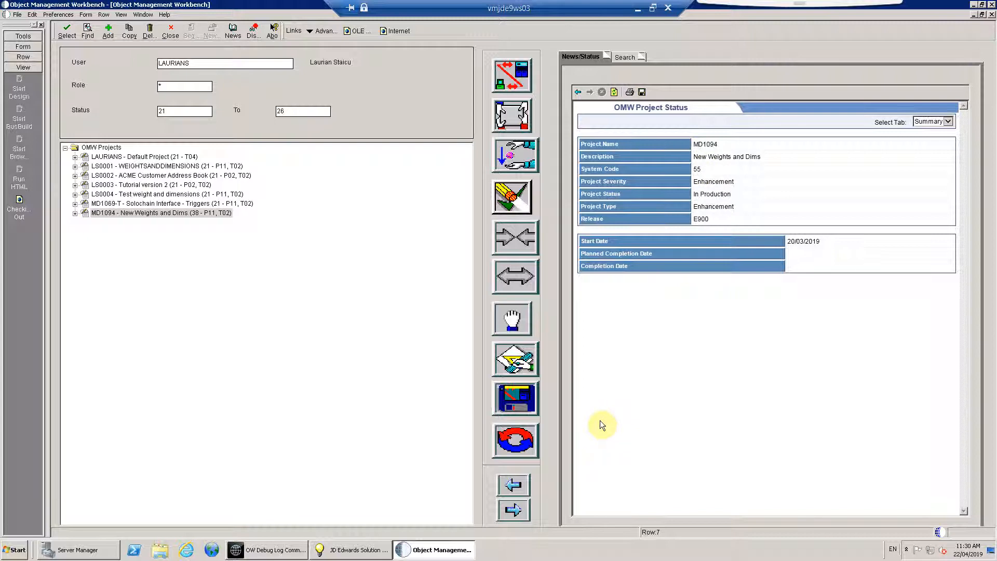
click(75, 213)
click(84, 222)
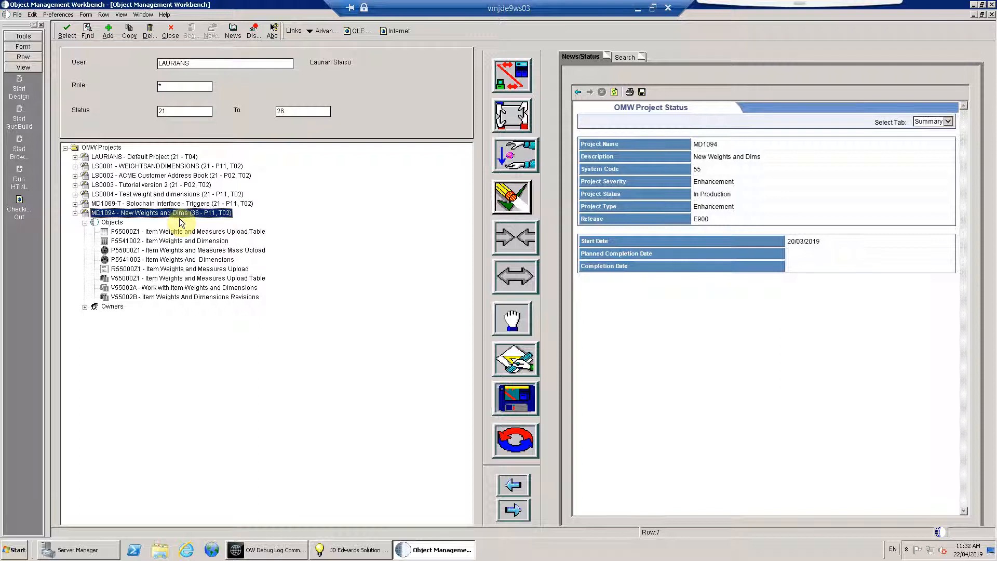
Step: Leave the vmjde9ws03 session and start a Remote Desktop connection to computer jde9depsv
click(638, 8)
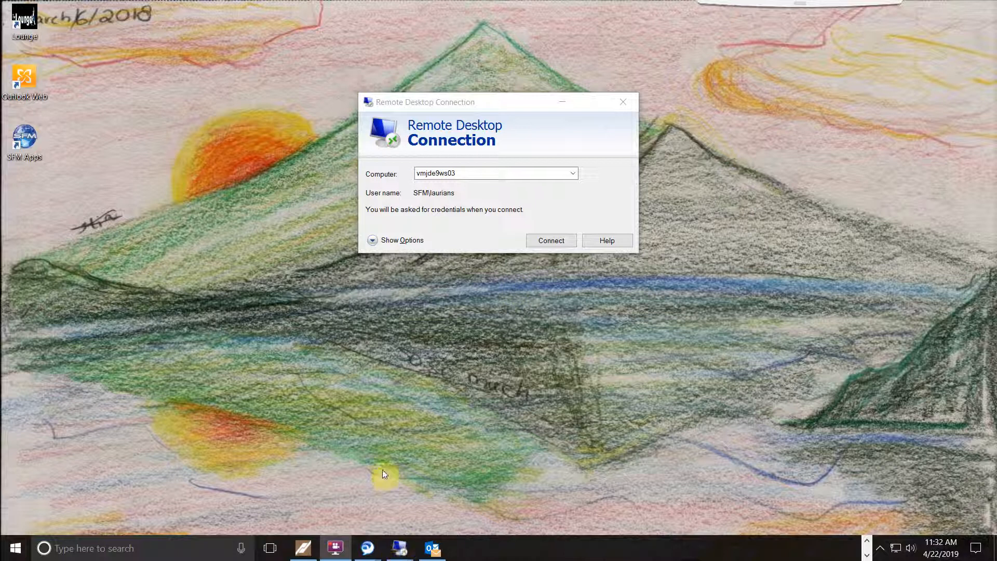
click(456, 208)
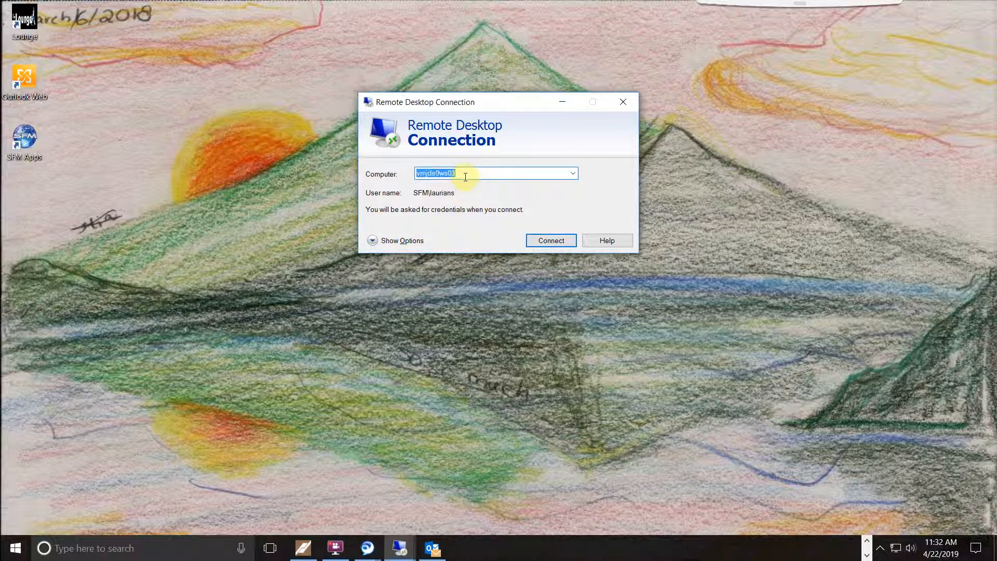
key(BackSpace)
text(jde9depsv)
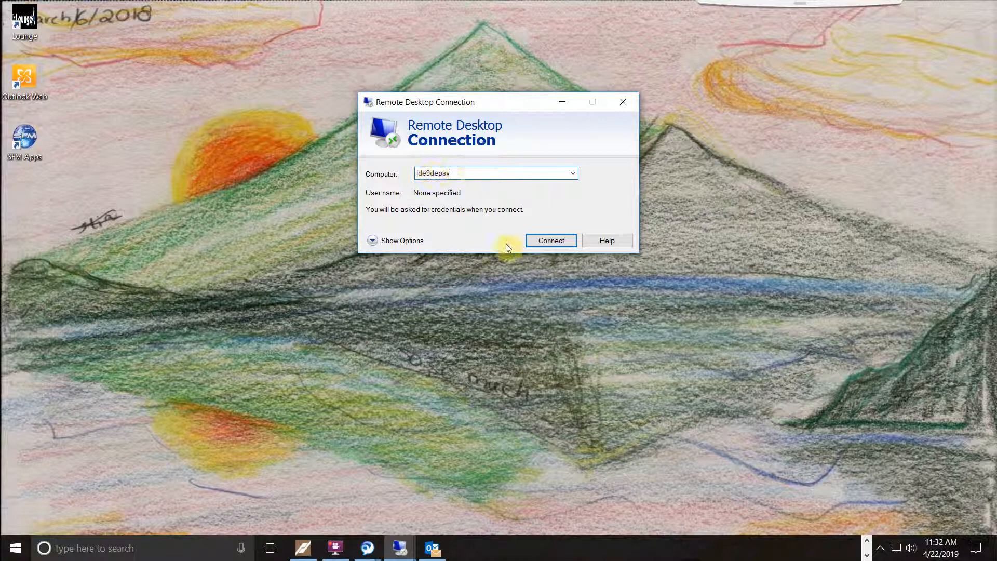
click(552, 242)
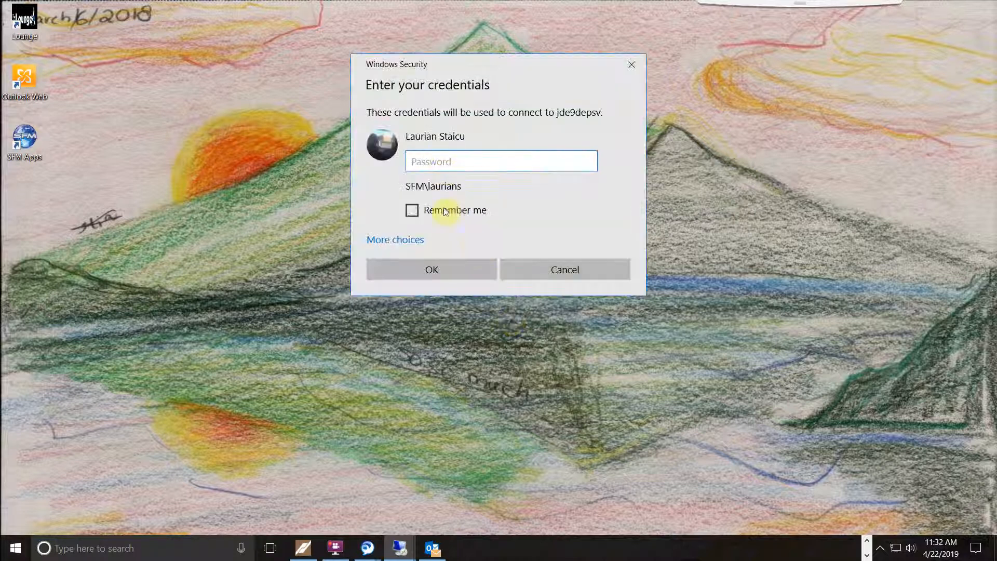
Step: Sign in to jde9depsv with a different account, entering user name jde and the account password
click(402, 241)
click(423, 307)
click(447, 141)
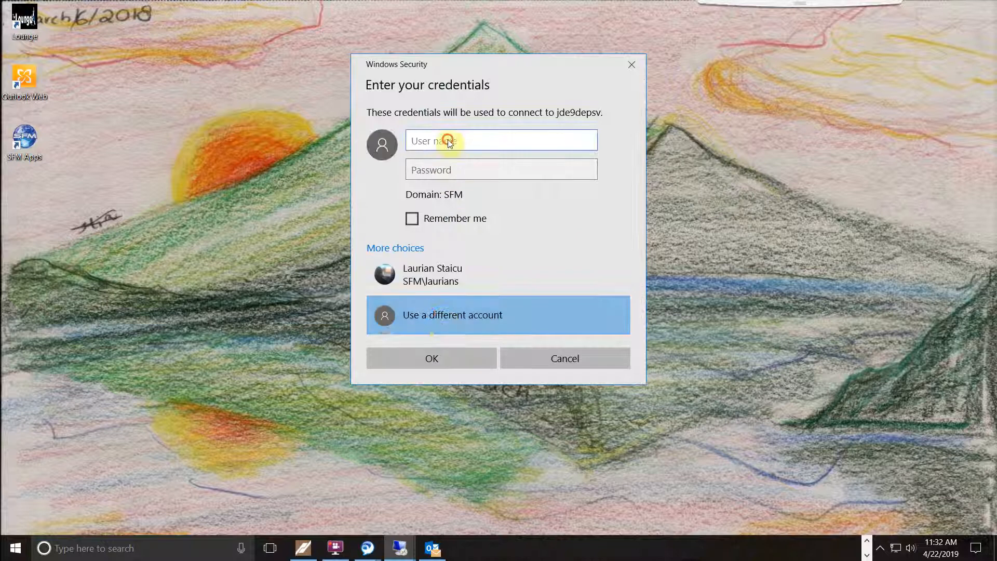
text(jde)
key(Tab)
text(********)
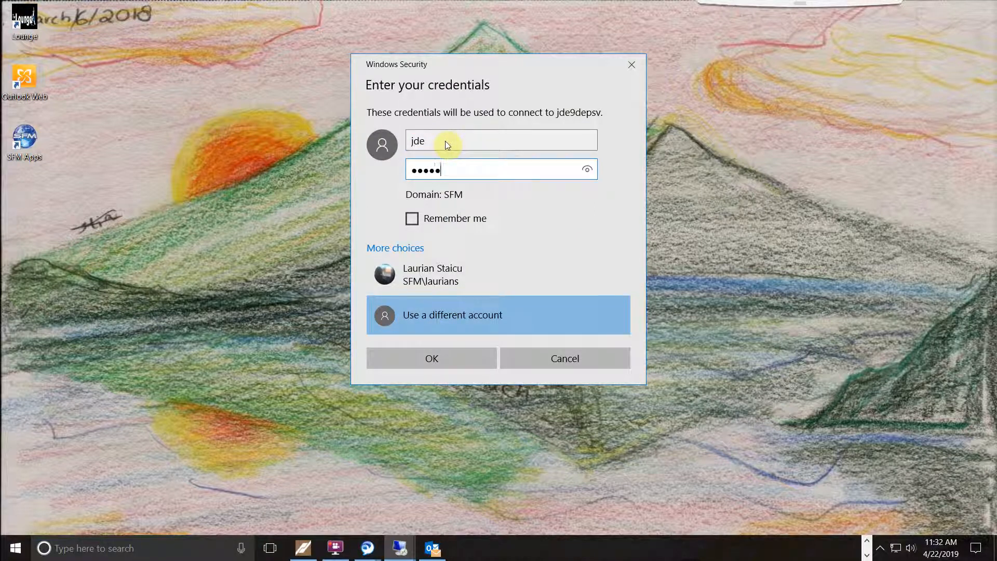
key(Return)
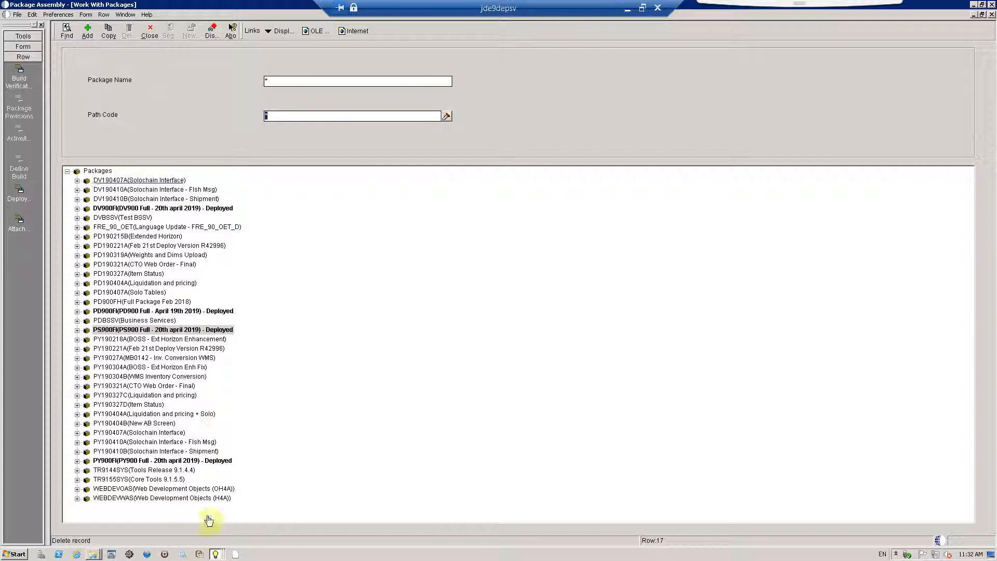
Step: Close the open Package Assembly windows and exit JD Edwards Solution Explorer on the deployment server
click(221, 551)
click(218, 536)
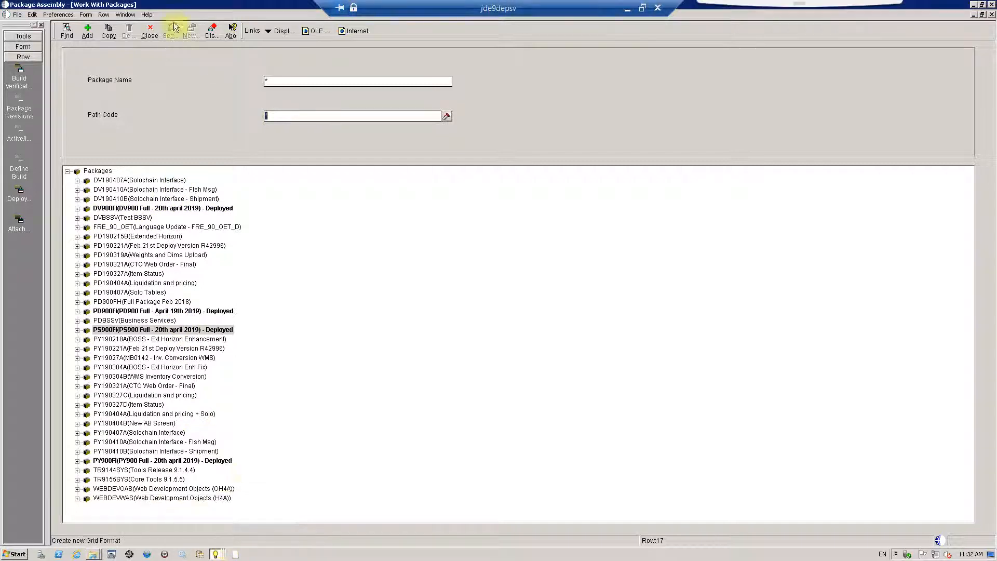
click(149, 32)
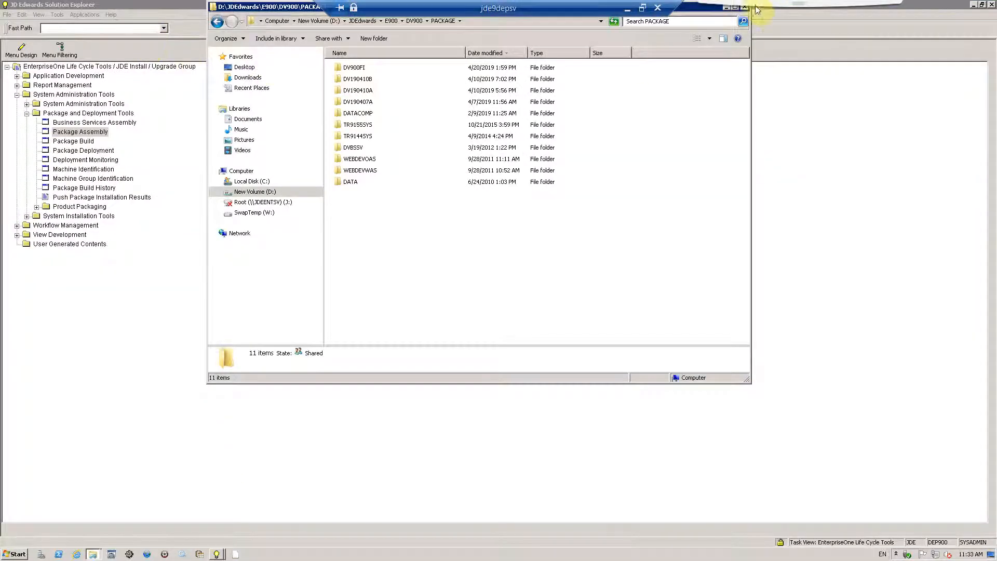
mouse_move(756, 8)
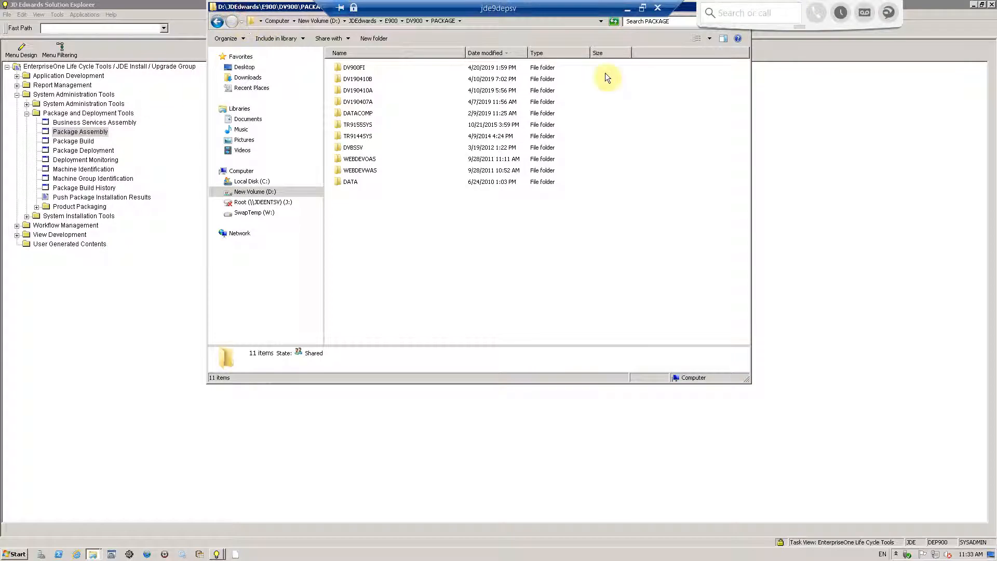
click(217, 555)
click(210, 537)
click(151, 30)
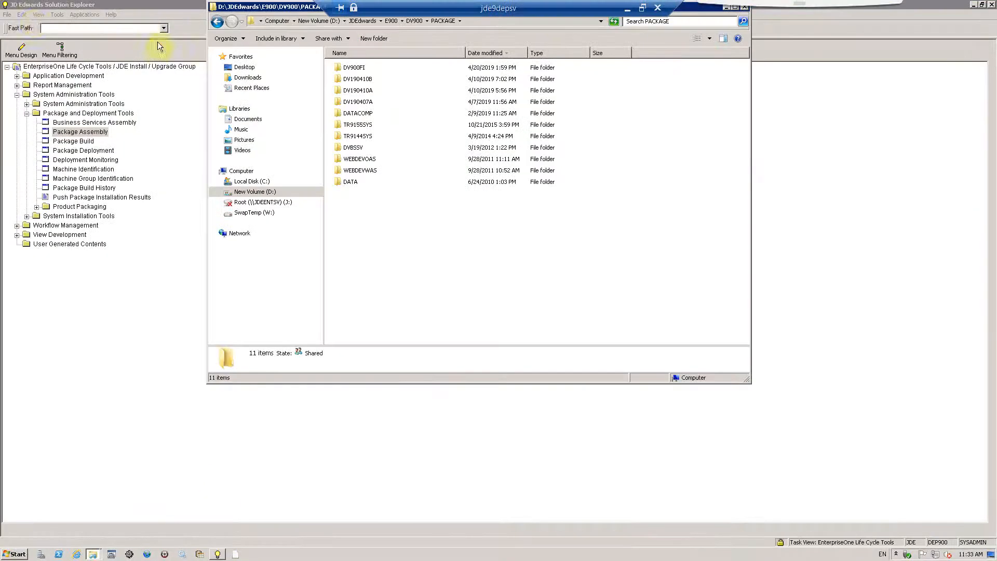
click(7, 15)
click(24, 76)
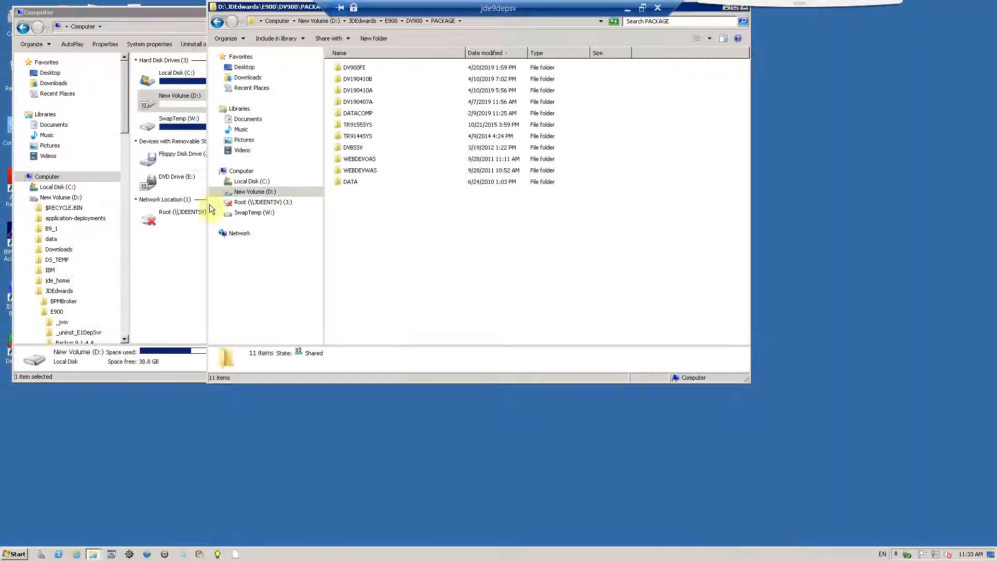
Step: Start JD Edwards Solution Explorer again and highlight the Environment entry in the EnterpriseOne login
click(218, 554)
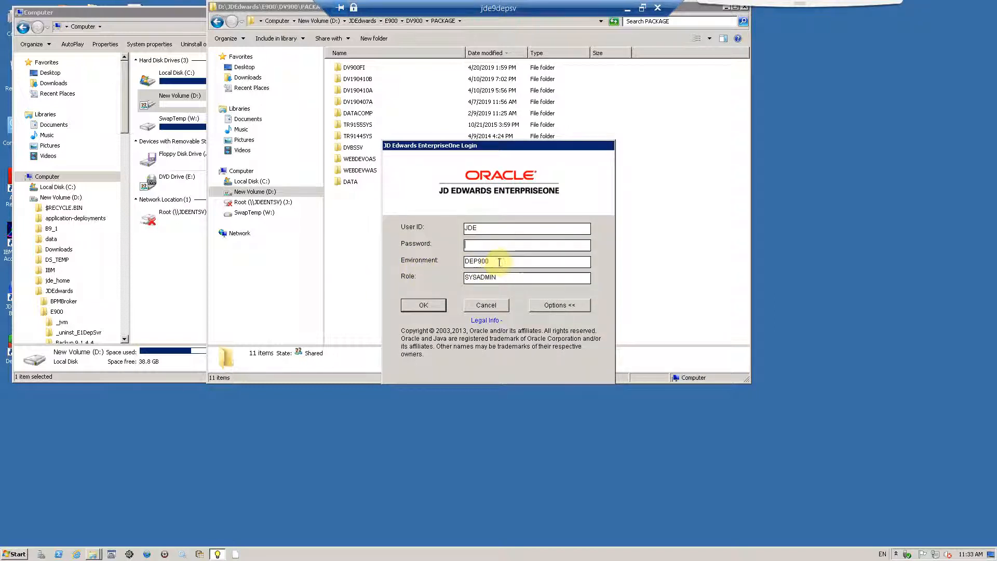
double_click(497, 262)
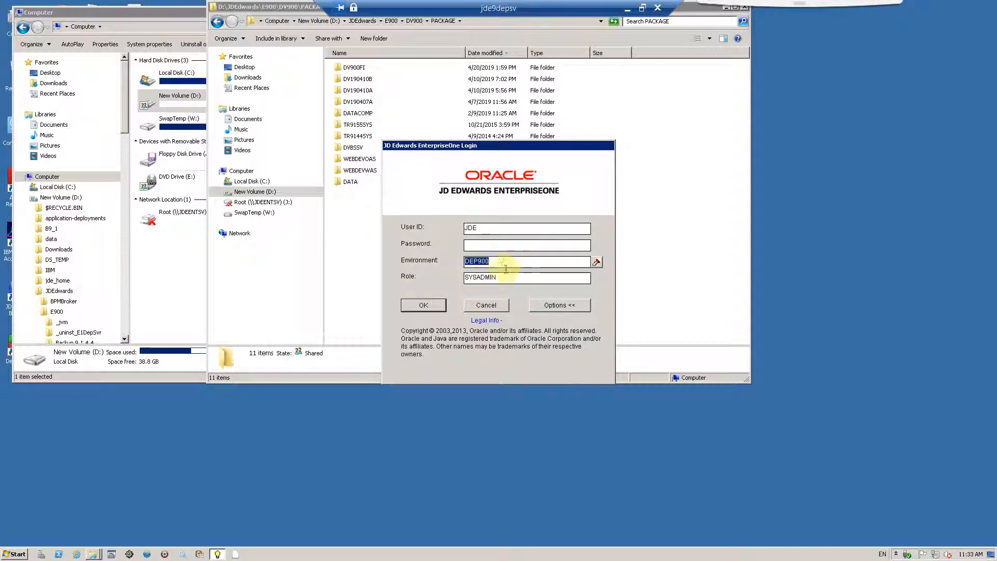
Step: Leave the jde9depsv session and switch back to Object Management Workbench in the vmjde9ws03 session
click(627, 8)
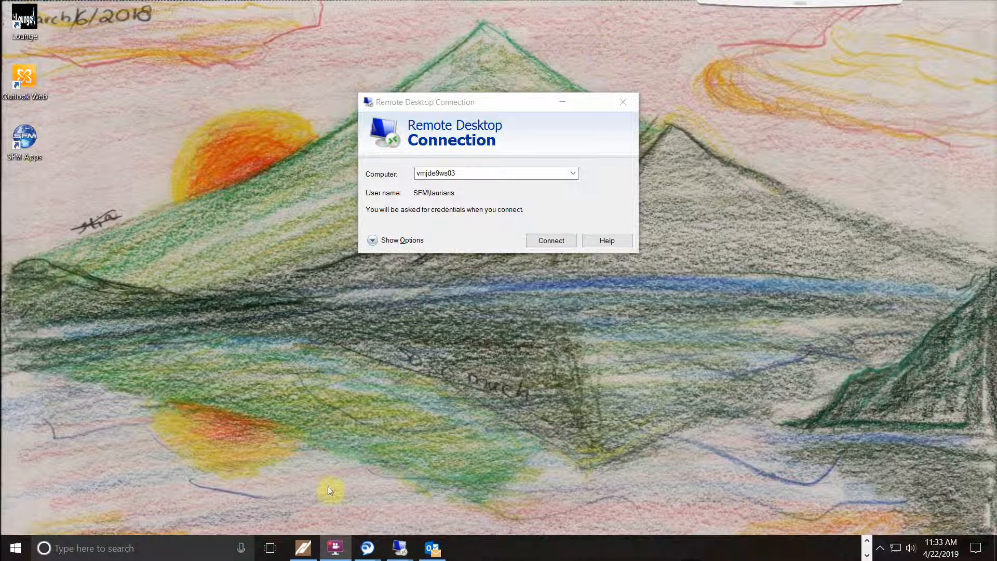
mouse_move(400, 548)
mouse_move(523, 501)
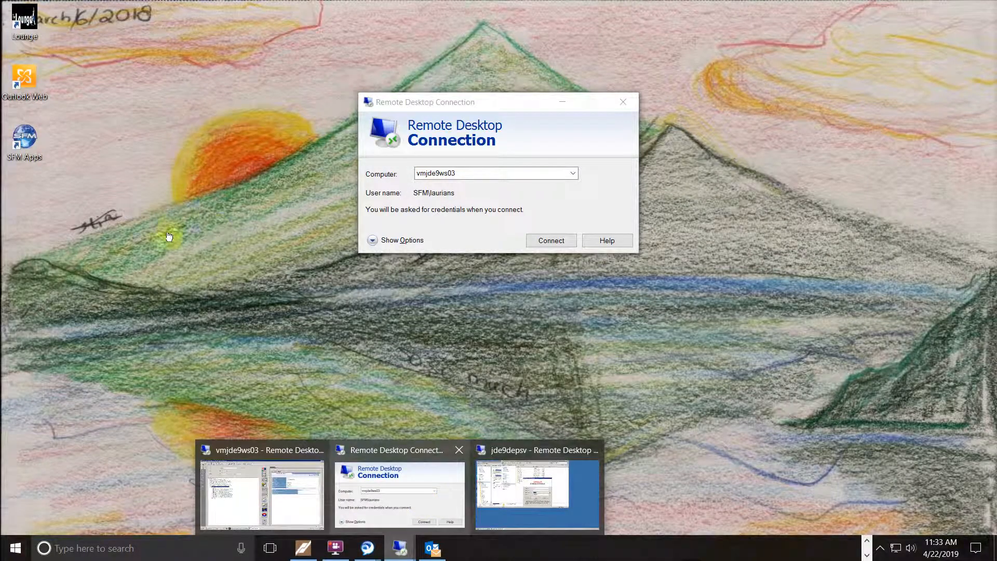
click(262, 494)
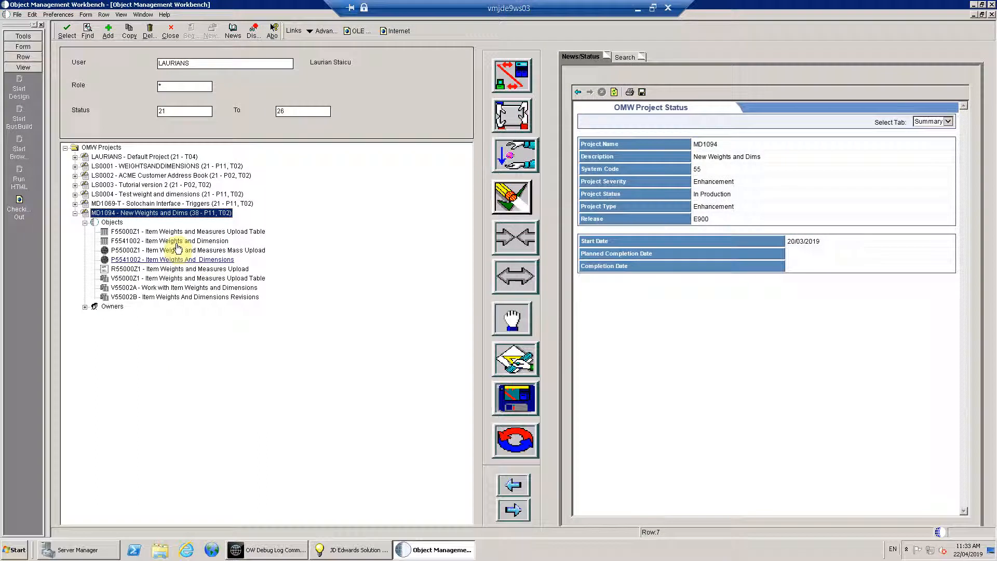
click(627, 58)
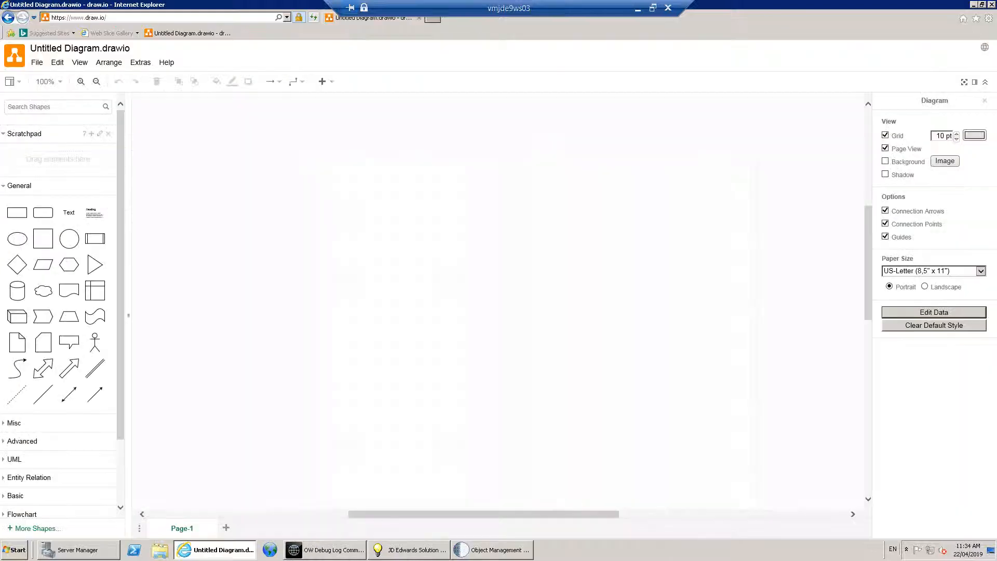
Step: In the blank draw.io diagram, place two squares one above the other and enlarge the lower one to nearly match the upper
drag(43, 239, 465, 253)
mouse_move(49, 254)
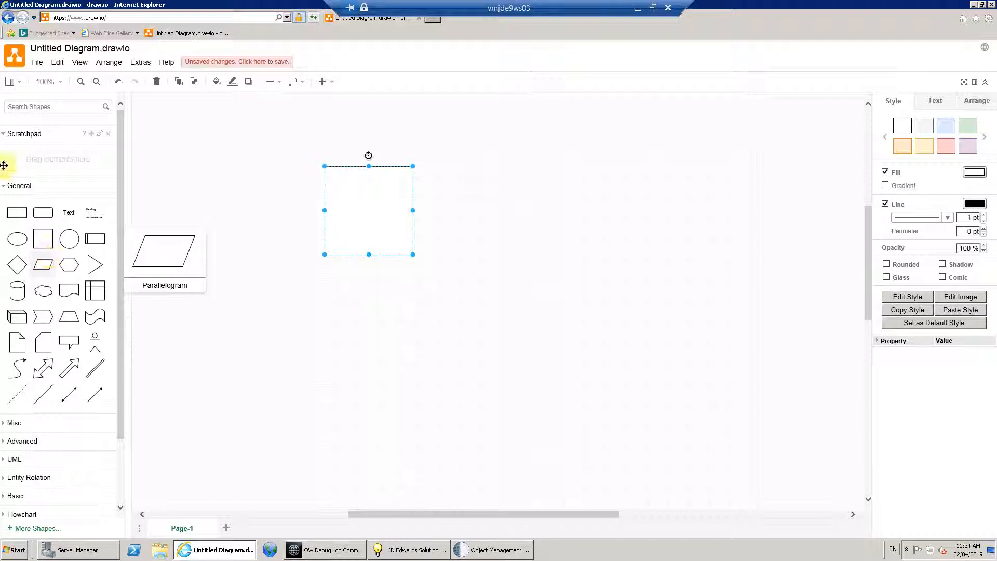
drag(45, 238, 328, 271)
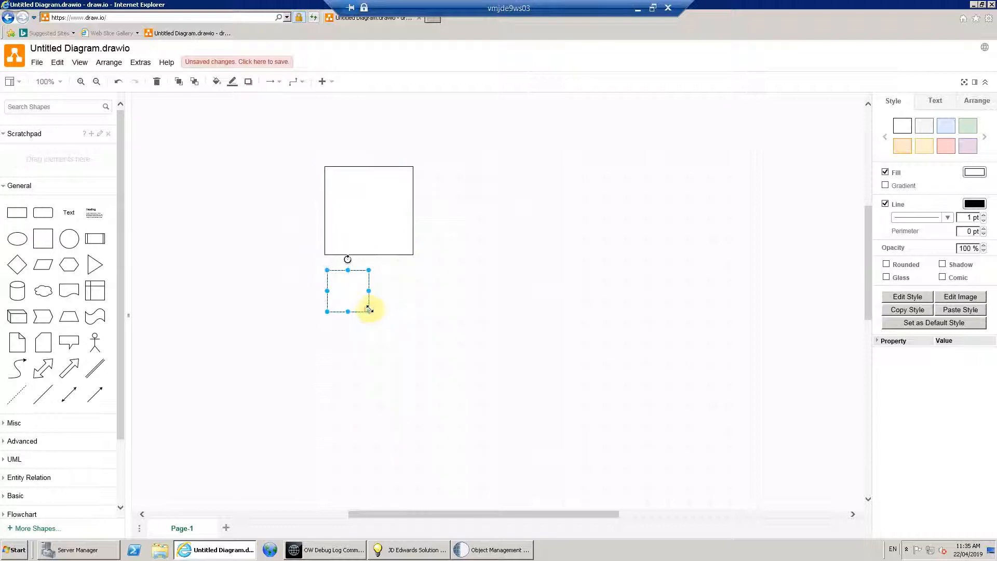
drag(369, 311, 424, 354)
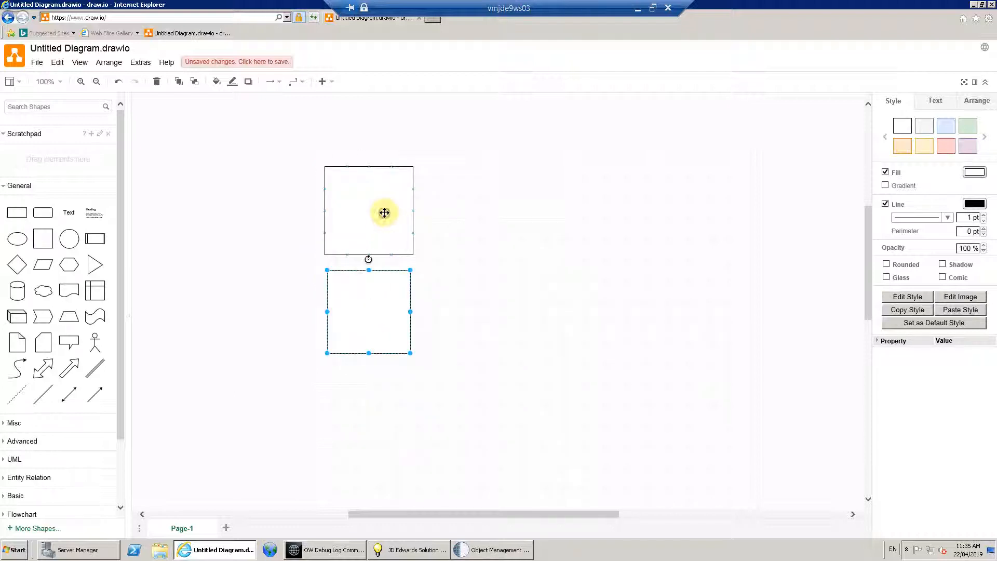
Step: Label the upper square "Central Objects", correcting the misspelled words
double_click(383, 216)
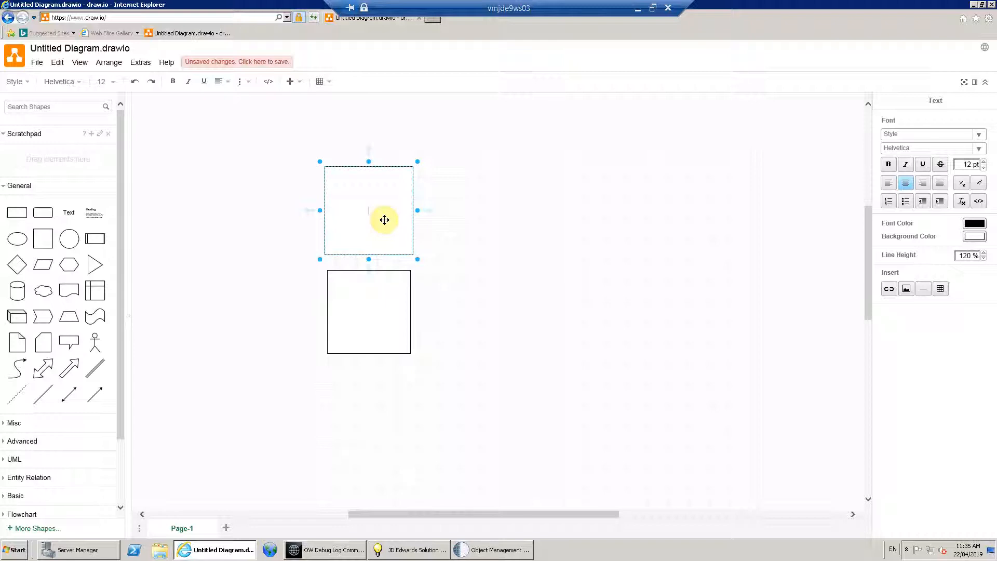
text(Cebtral Obke)
key(BackSpace)
key(BackSpace)
text(jects)
double_click(358, 210)
text(Ce)
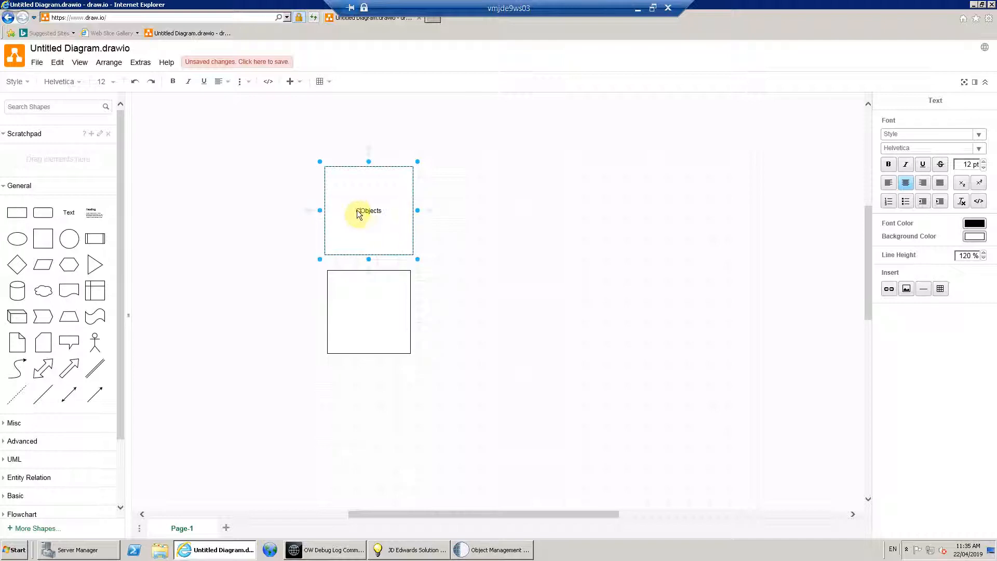
text(ntral)
Step: Add "Versions" as a second line beneath "Central Objects" in the upper square
click(391, 211)
double_click(385, 210)
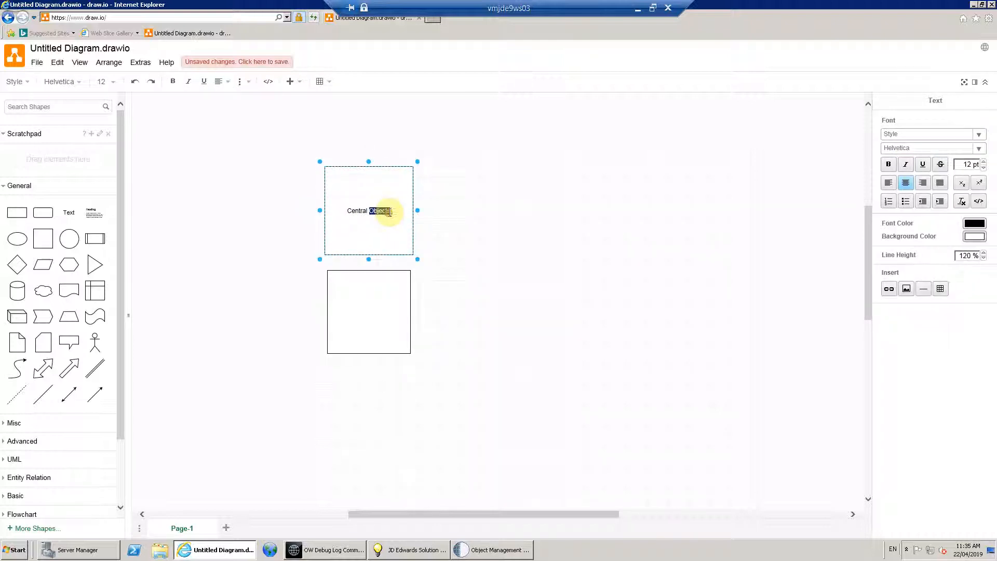
click(387, 211)
double_click(384, 210)
click(383, 211)
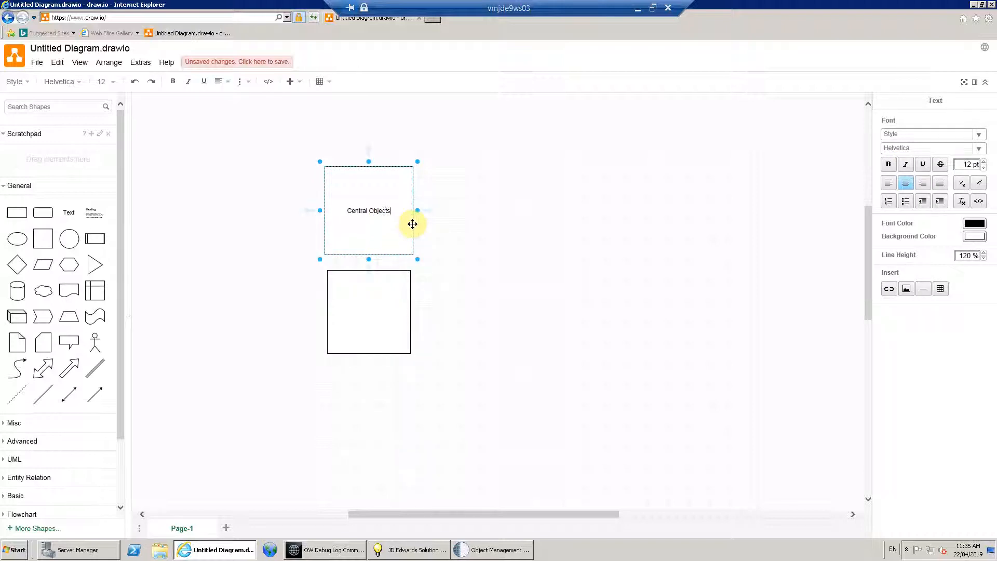
key(Return)
text(Versions)
Step: Label the lower square "C BSFN" and finish editing its text
click(367, 308)
double_click(368, 308)
text(C BSFN)
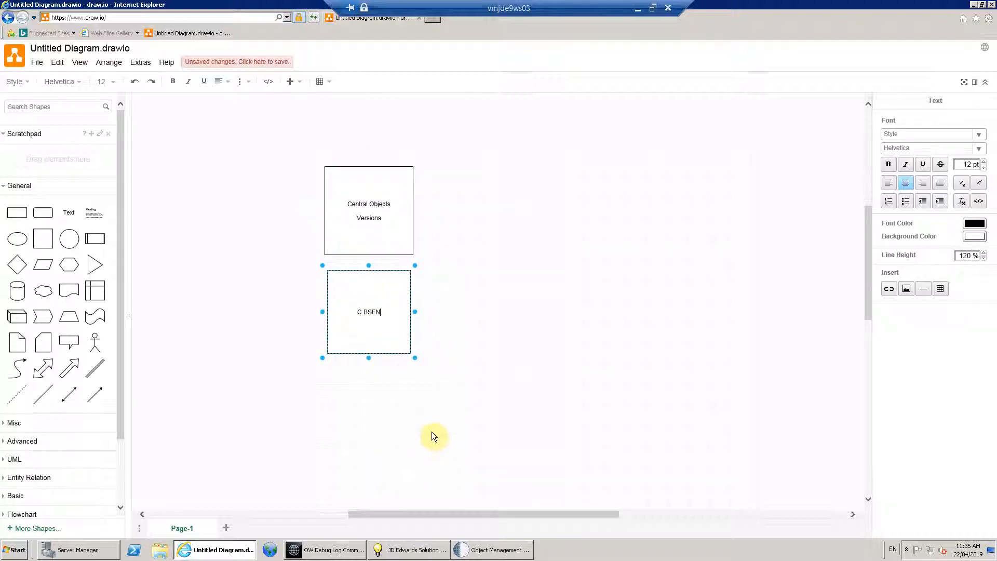
click(471, 381)
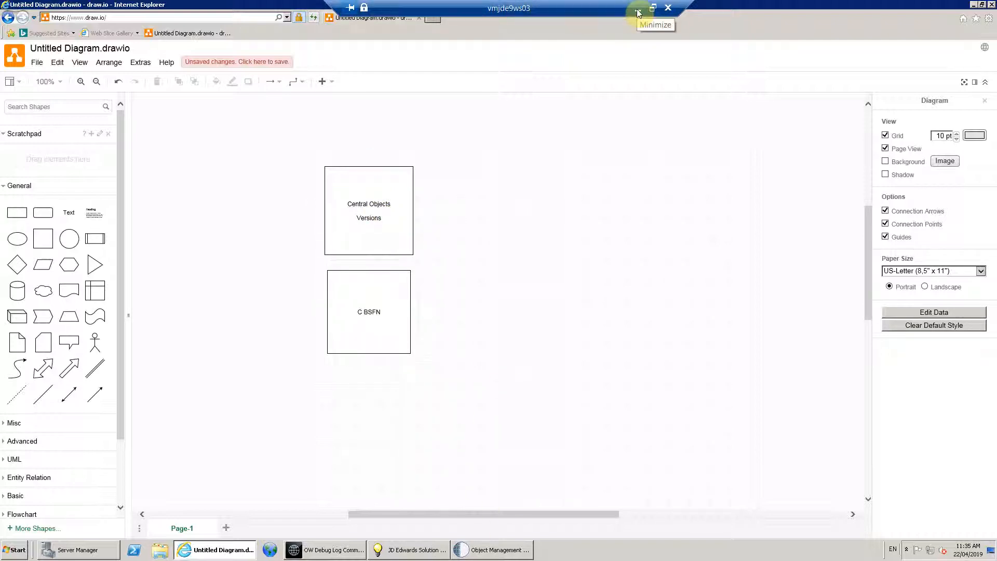
Step: In Object Management Workbench, view the object types available for adding to project MD1094, then cancel the form
click(478, 551)
click(107, 32)
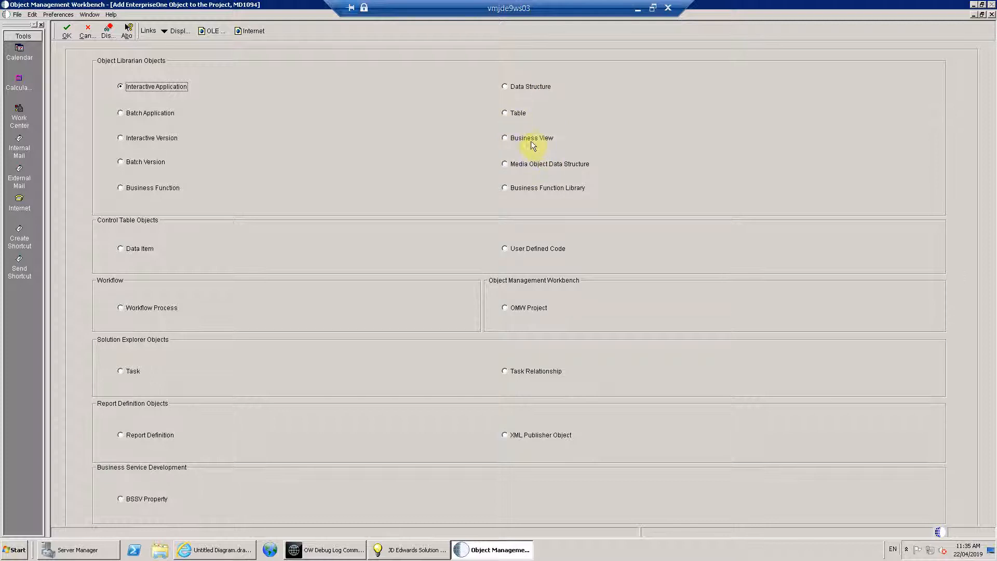
click(84, 33)
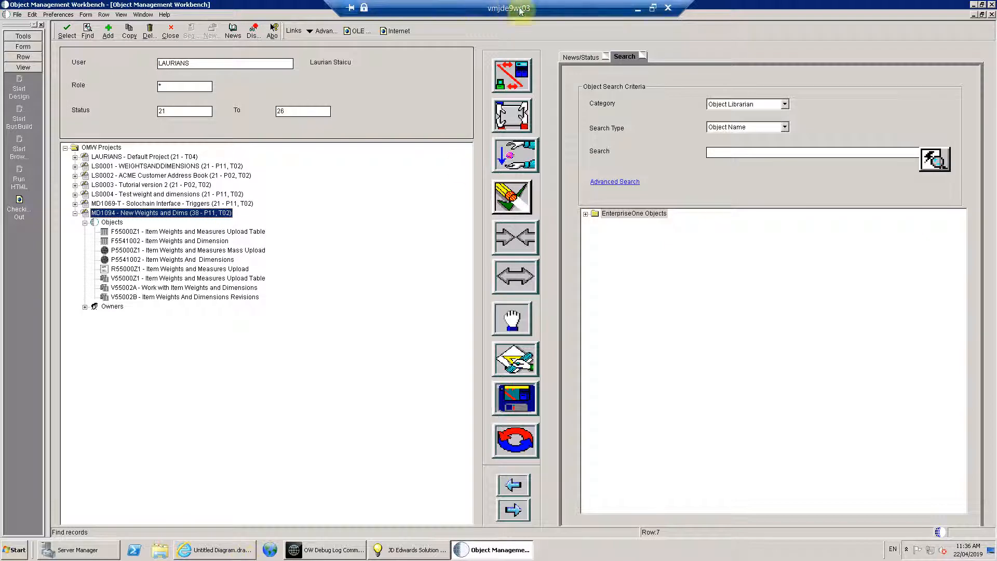
Step: Leave the vmjde9ws03 session, reopen it and bring the draw.io diagram back into view
click(668, 8)
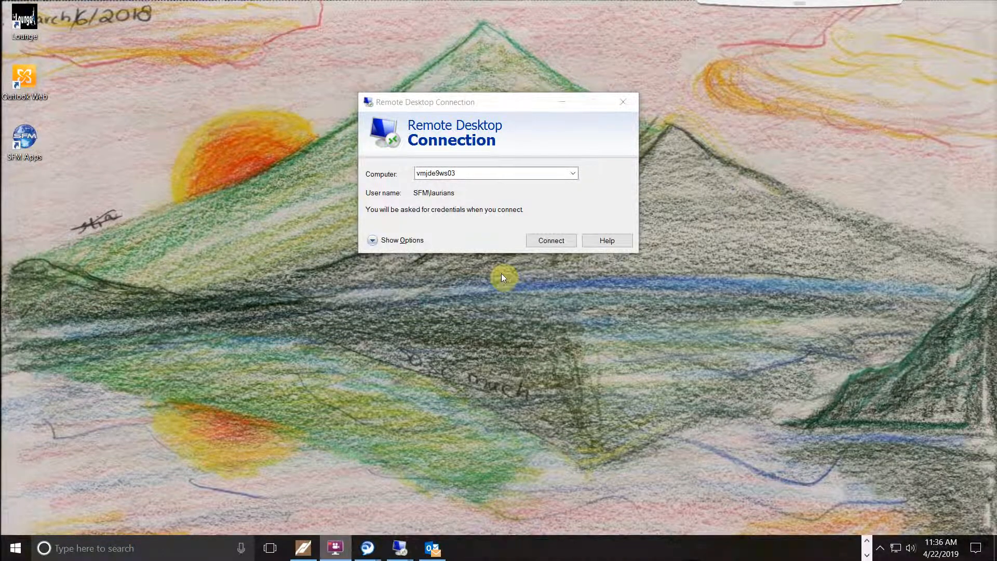
mouse_move(400, 549)
click(279, 533)
click(215, 550)
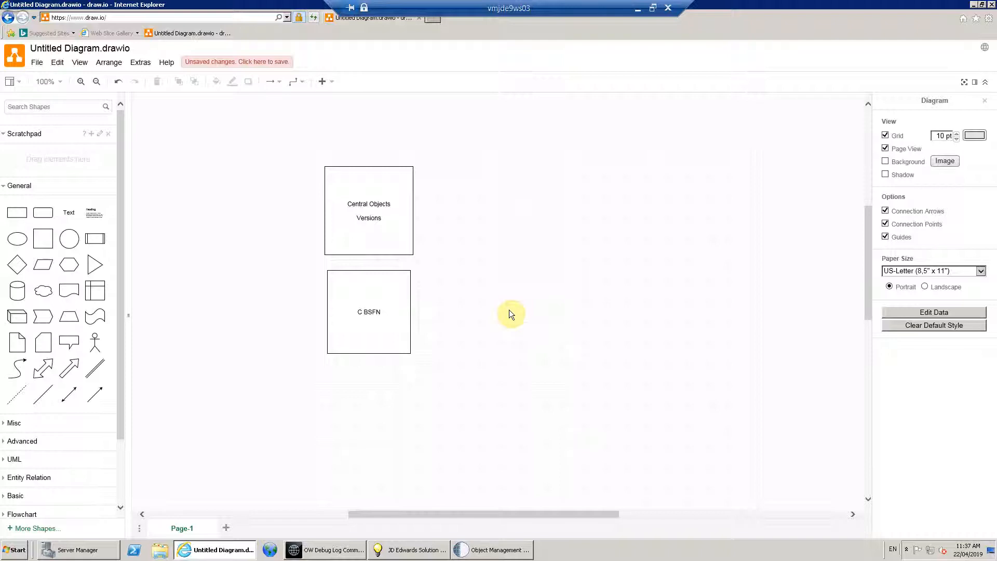
Step: Switch to the jde9depsv session and sign in to EnterpriseOne environment DEP900 by entering the account password
click(638, 8)
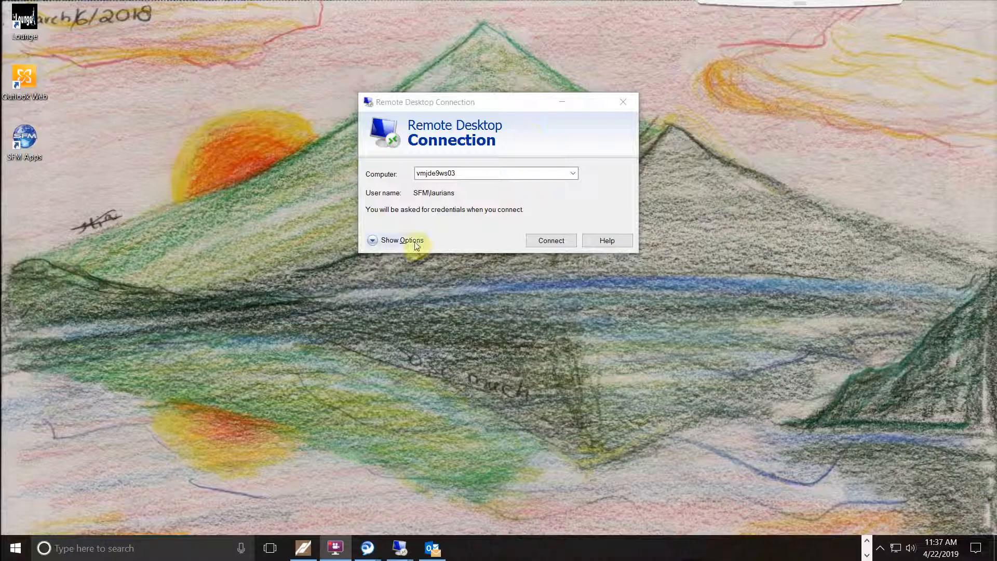
mouse_move(396, 549)
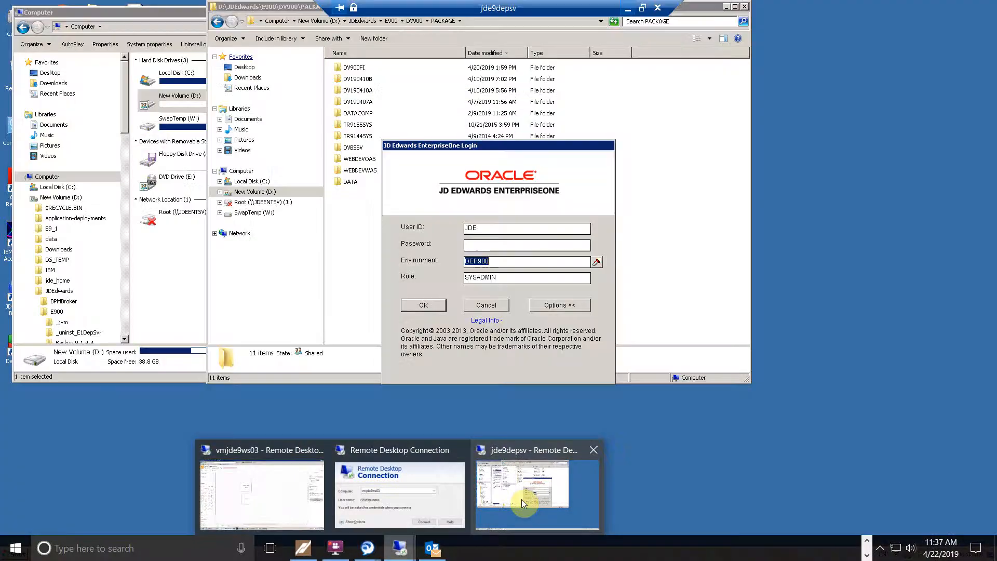
click(521, 500)
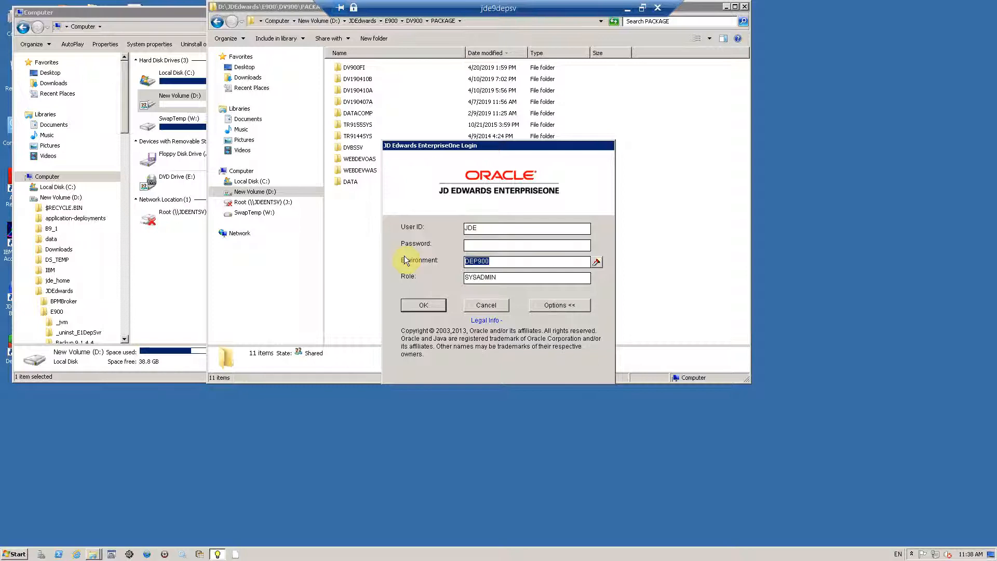
click(502, 245)
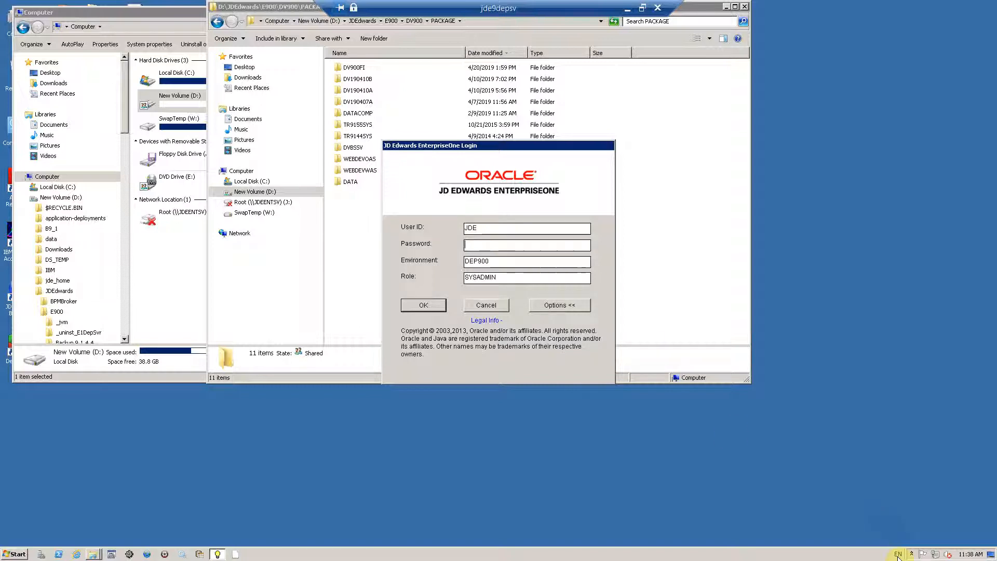
text(********)
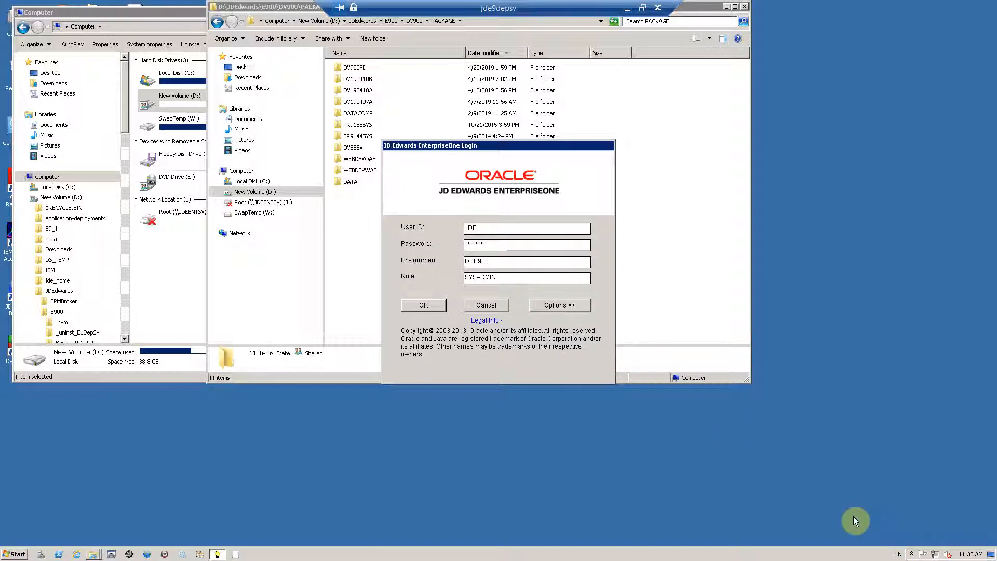
key(Return)
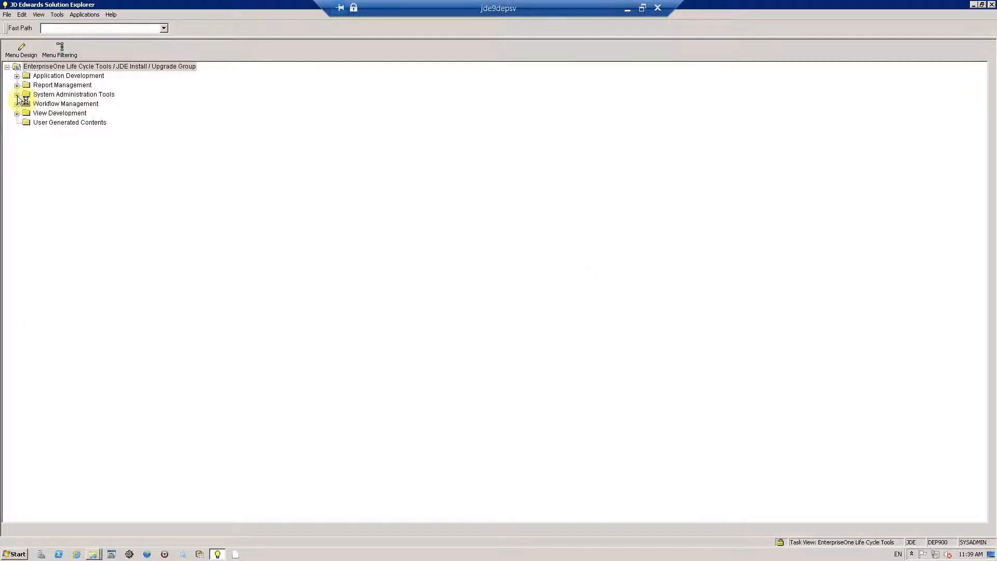
Step: Expand System Administration Tools and its Package and Deployment Tools folder, and open Package Assembly
click(17, 94)
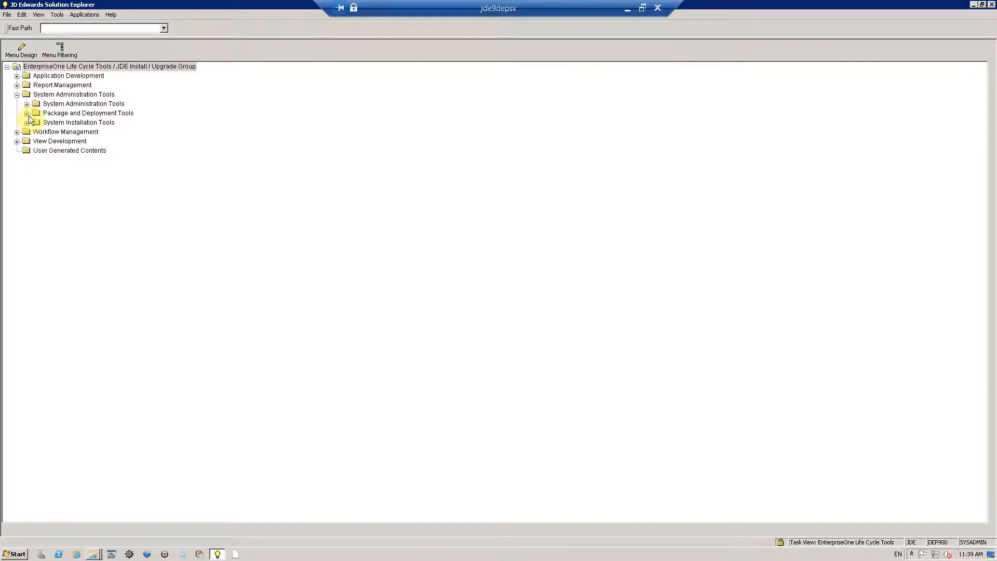
click(26, 114)
click(83, 133)
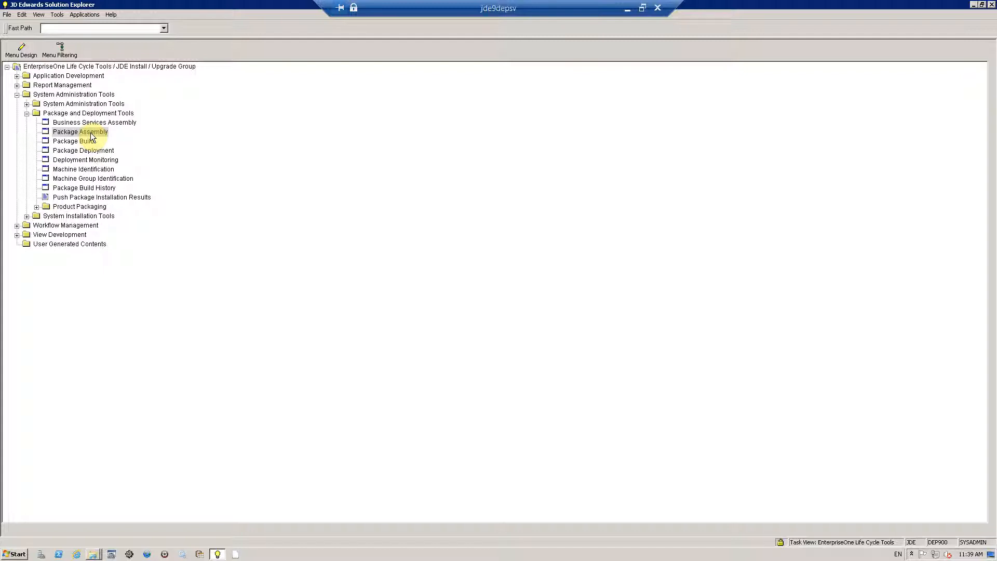
double_click(88, 133)
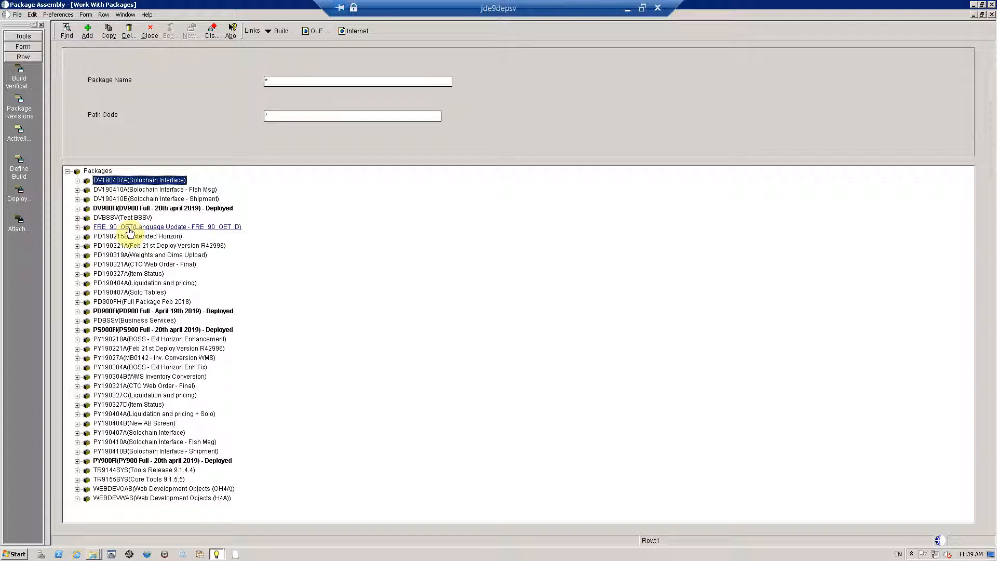
Step: Return to draw.io in the vmjde9ws03 session and create a new blank diagram with the default filename
click(629, 12)
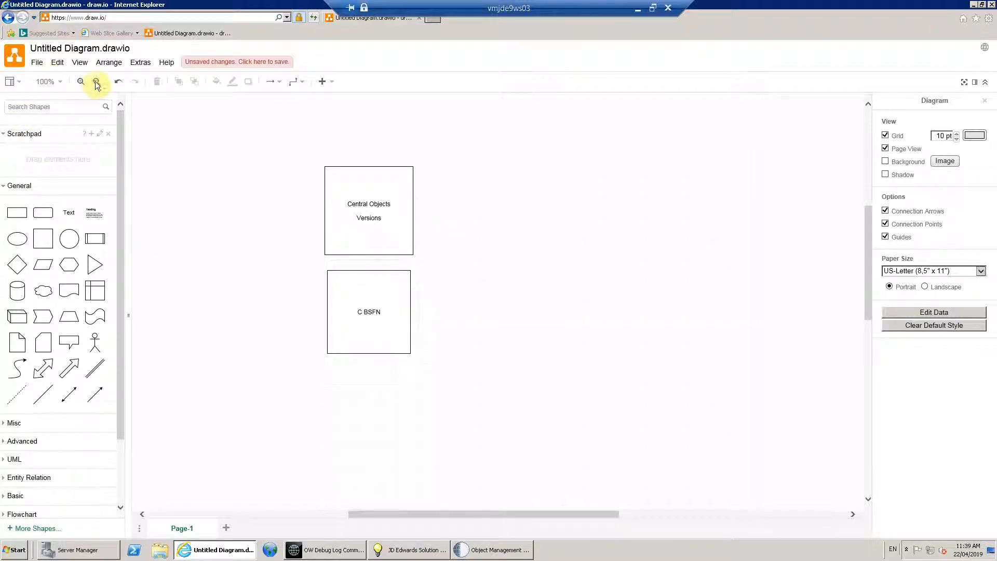
click(37, 63)
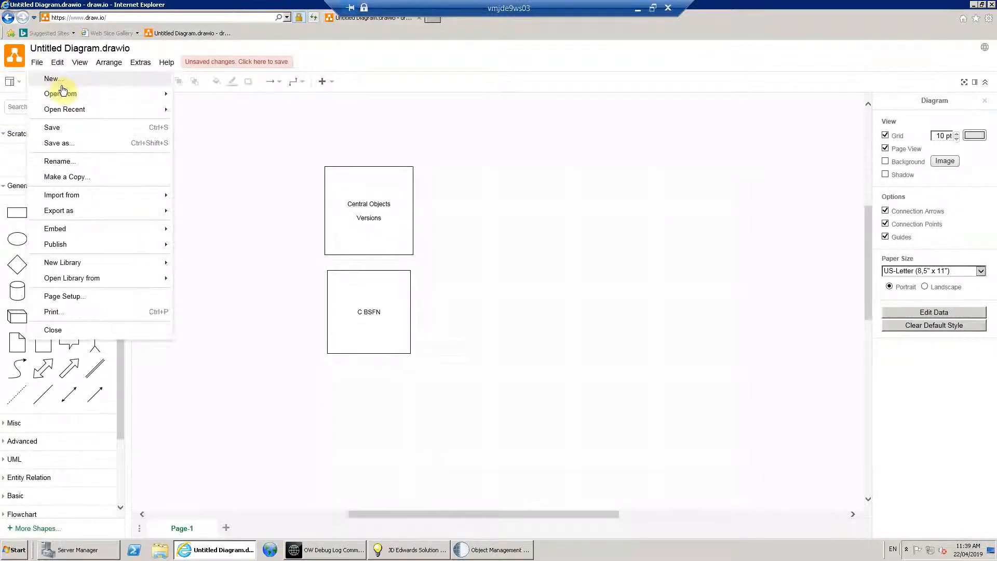
click(58, 79)
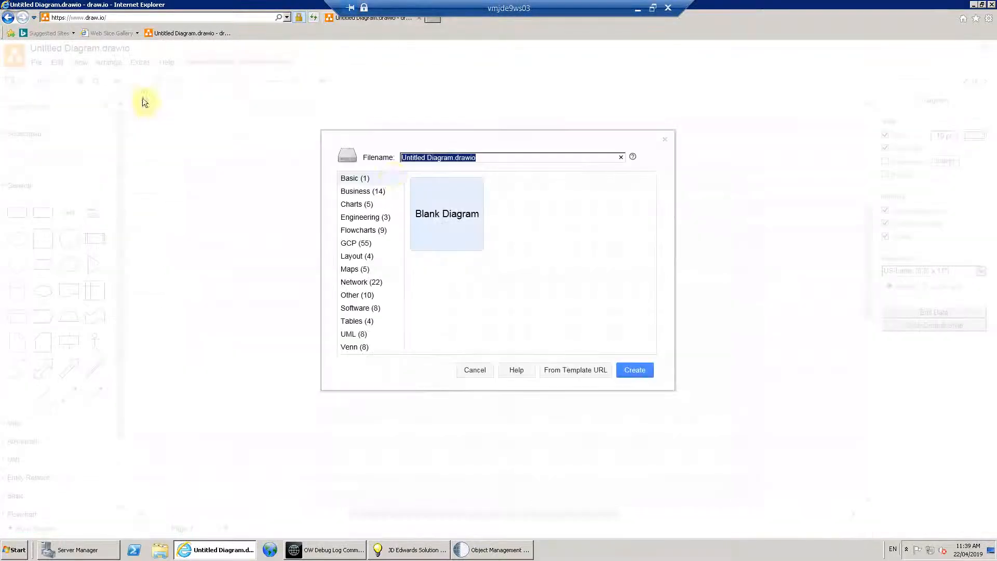
click(635, 370)
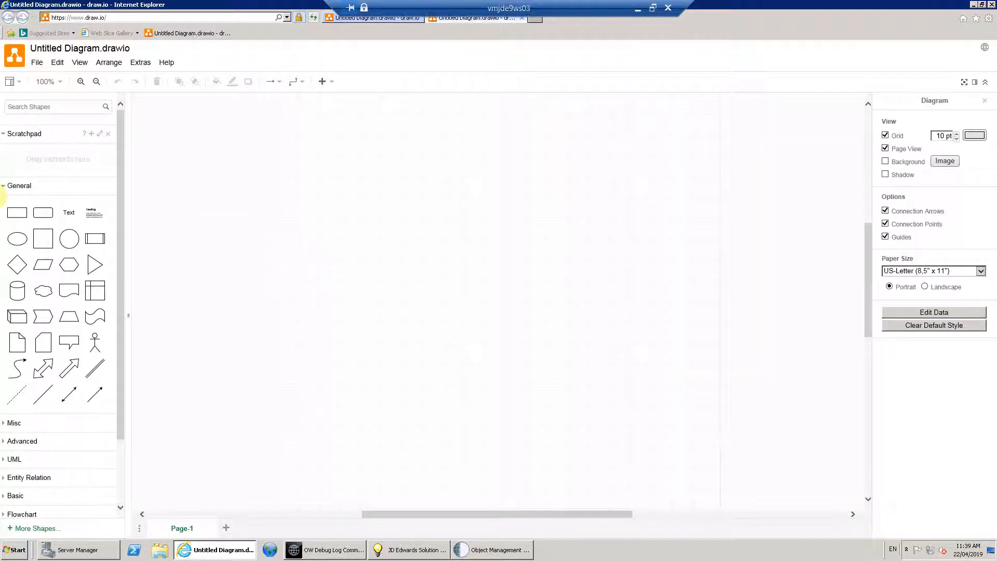
Step: Place a square in the upper part of the new diagram and label it "Full"
drag(39, 238, 353, 162)
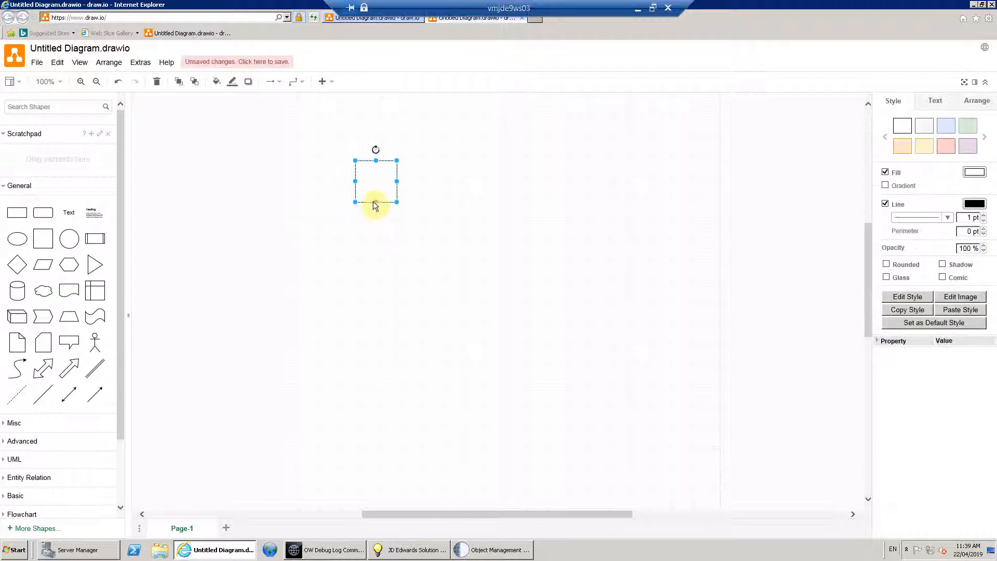
double_click(380, 188)
text(Full)
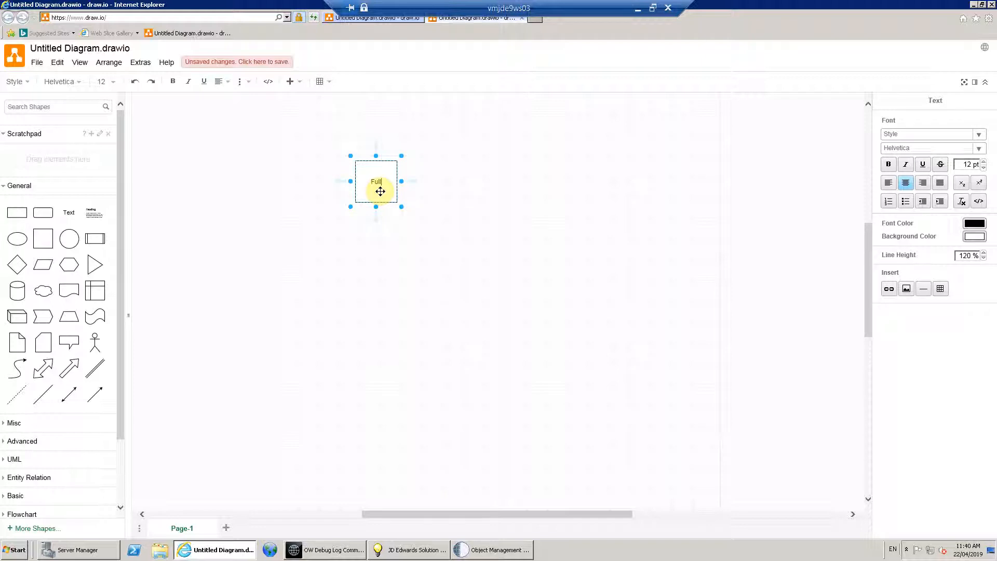
click(379, 262)
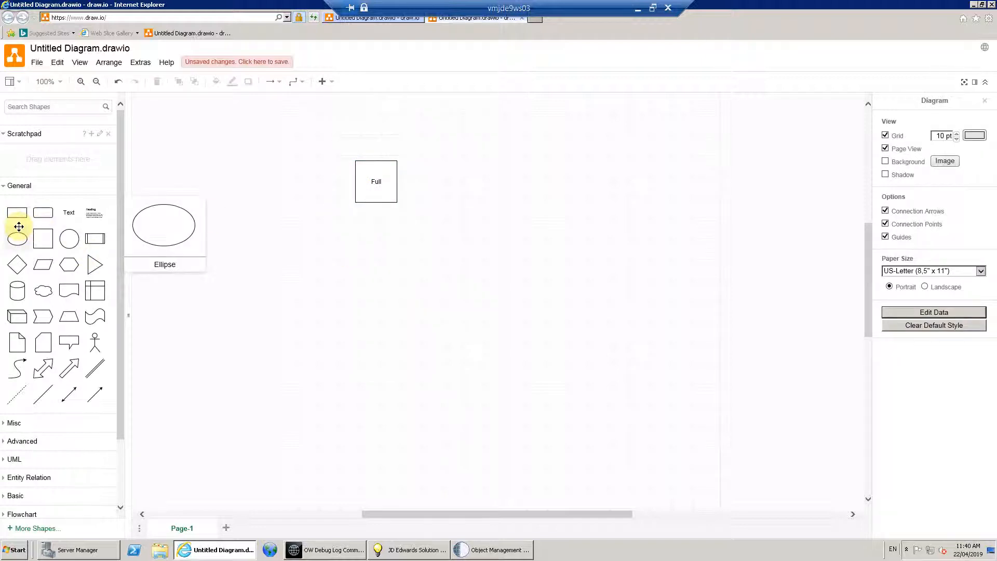
Step: Stack three equal rectangles below the "Full" square, offset slightly to its right
drag(18, 214, 381, 213)
drag(18, 213, 385, 262)
drag(17, 213, 385, 304)
Step: Label the topmost of the three rectangles "Update", retyping the misspelled text
click(407, 222)
double_click(413, 231)
text(Uodate)
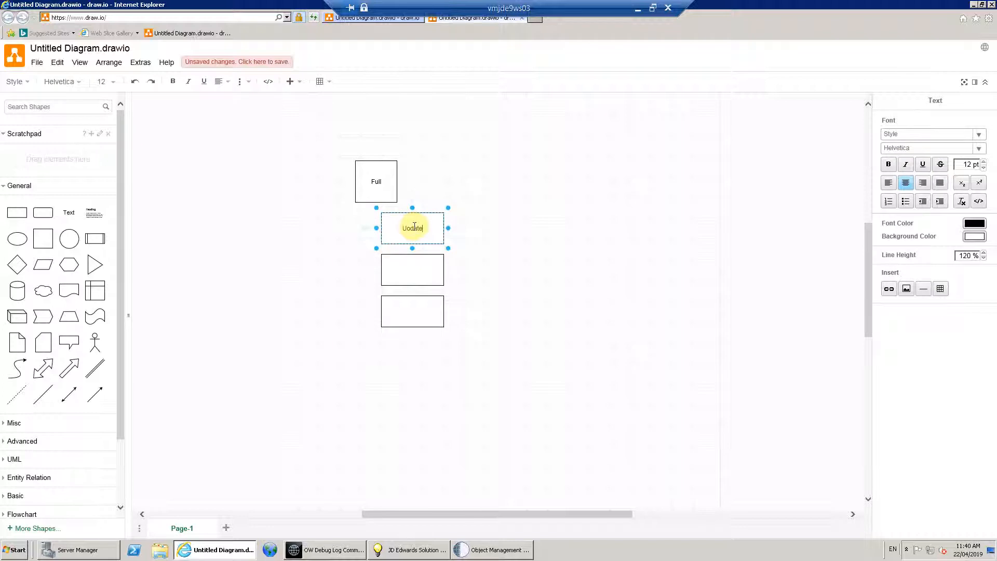
key(BackSpace)
key(BackSpace)
key(BackSpace)
key(BackSpace)
key(BackSpace)
key(BackSpace)
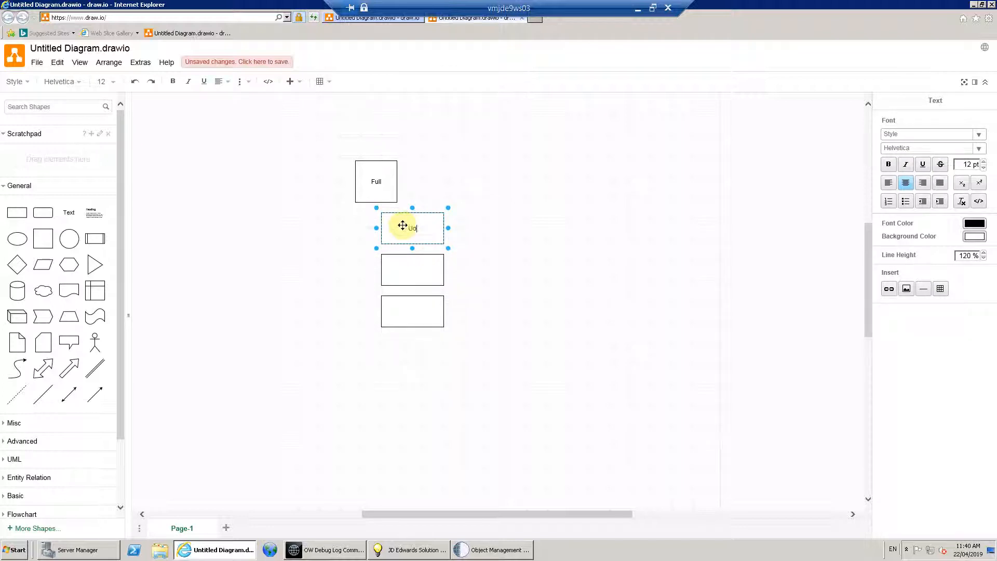
text(Update)
Step: Copy the "Update" label into the other two rectangles, then select the "Full" square
double_click(411, 228)
key(ctrl+c)
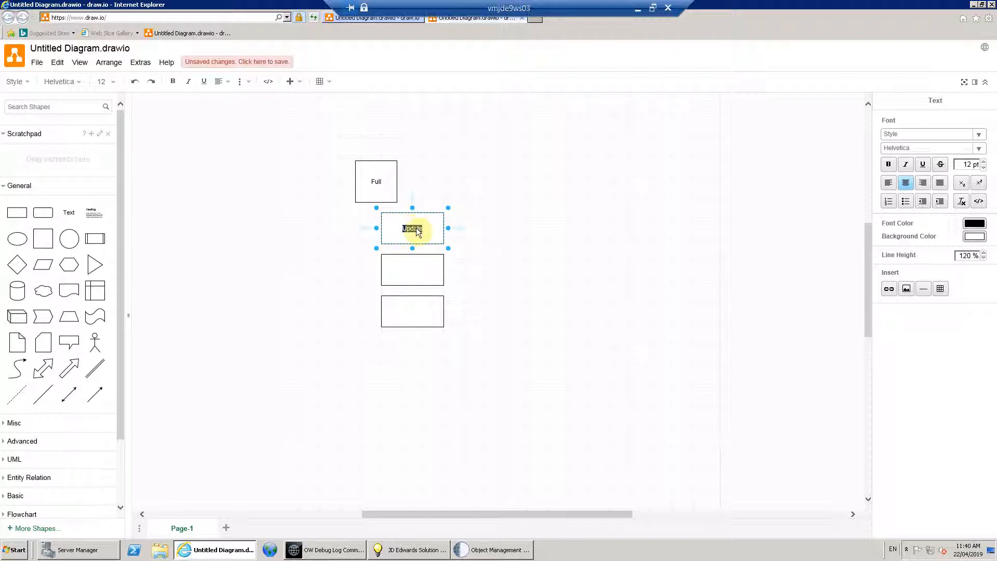
click(418, 271)
key(ctrl+v)
click(416, 312)
key(F2)
key(ctrl+v)
click(444, 386)
click(376, 187)
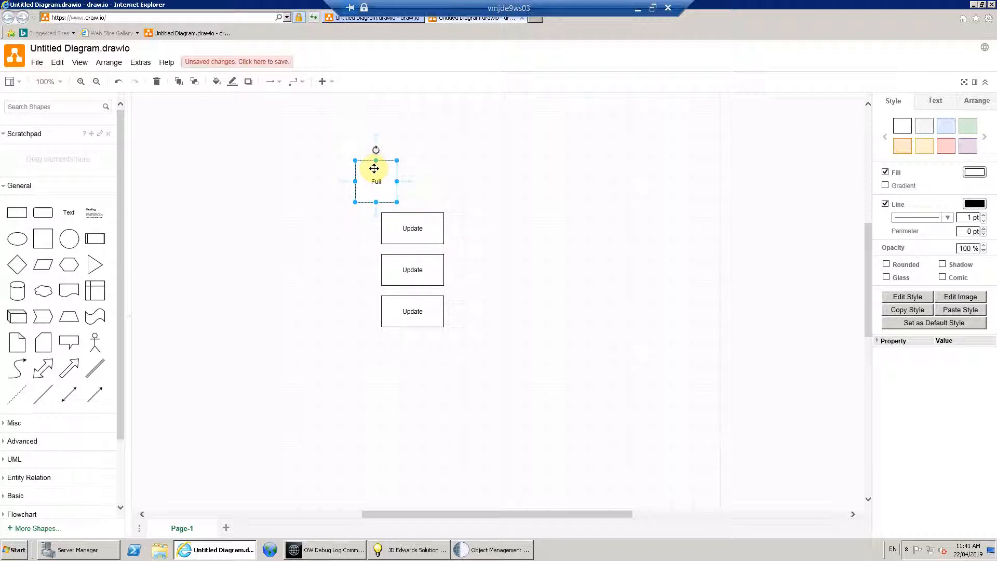
Step: Switch to Package Assembly in the jde9depsv session, start adding a package and advance to the Package Information form
click(638, 9)
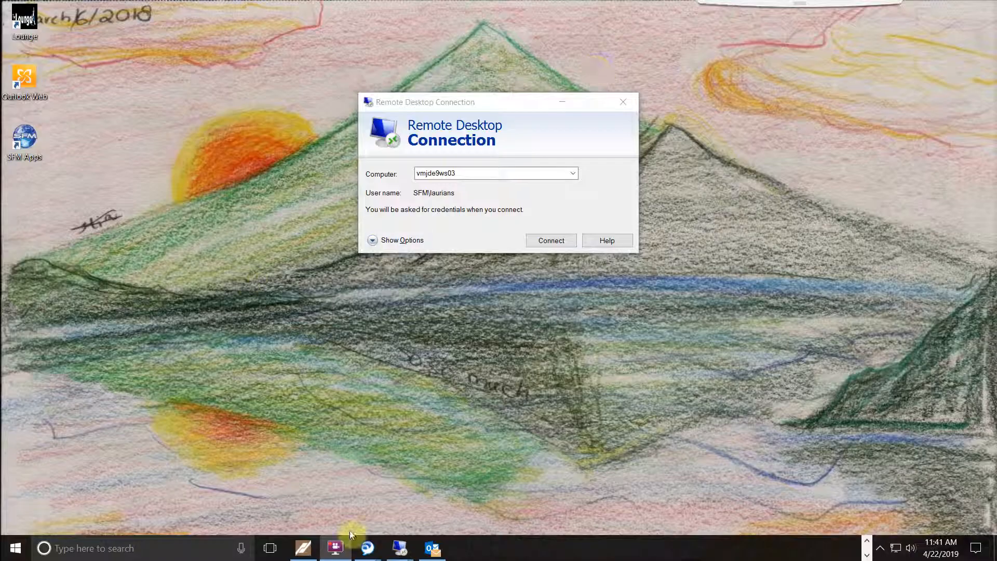
mouse_move(400, 548)
mouse_move(482, 493)
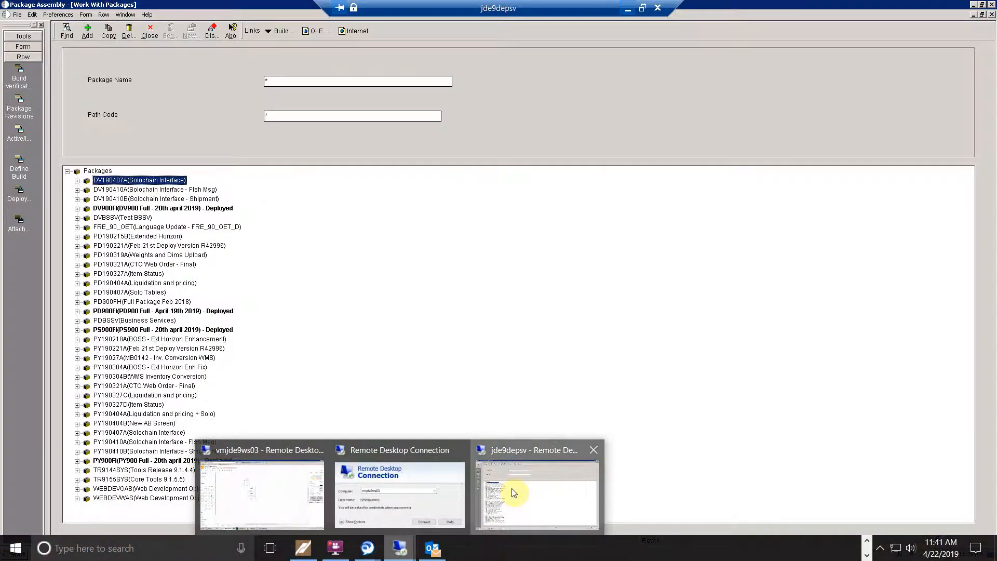
click(482, 494)
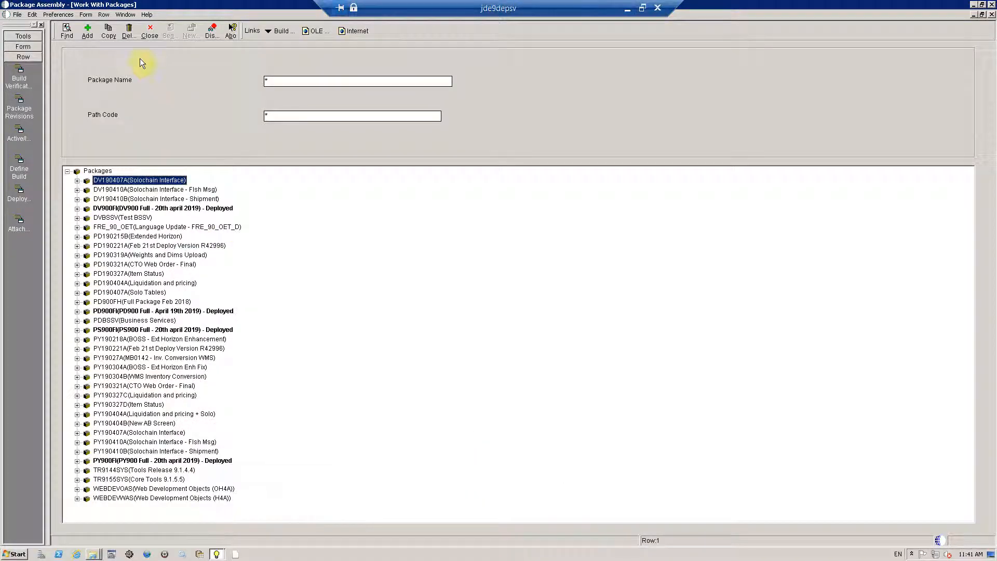
click(89, 30)
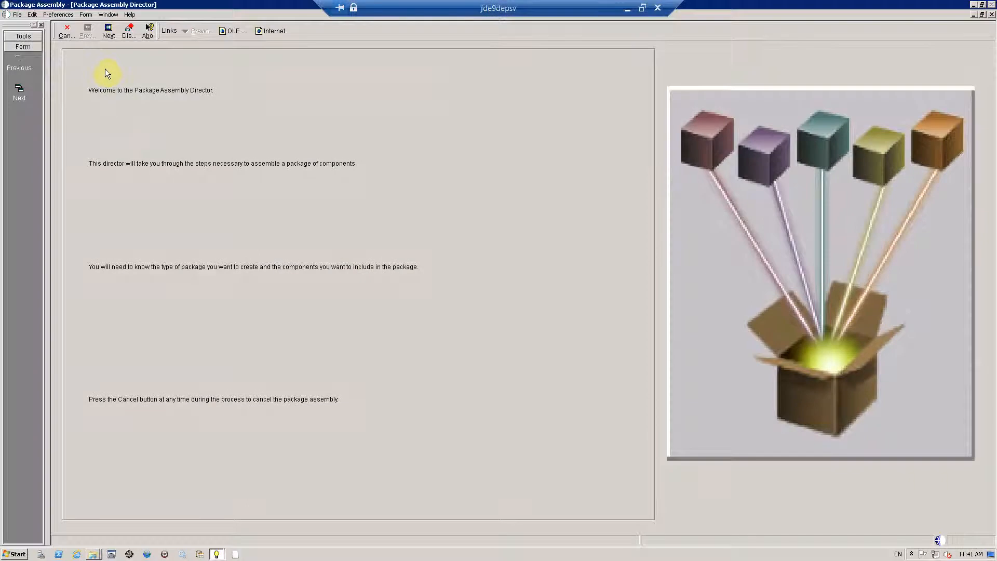
click(108, 31)
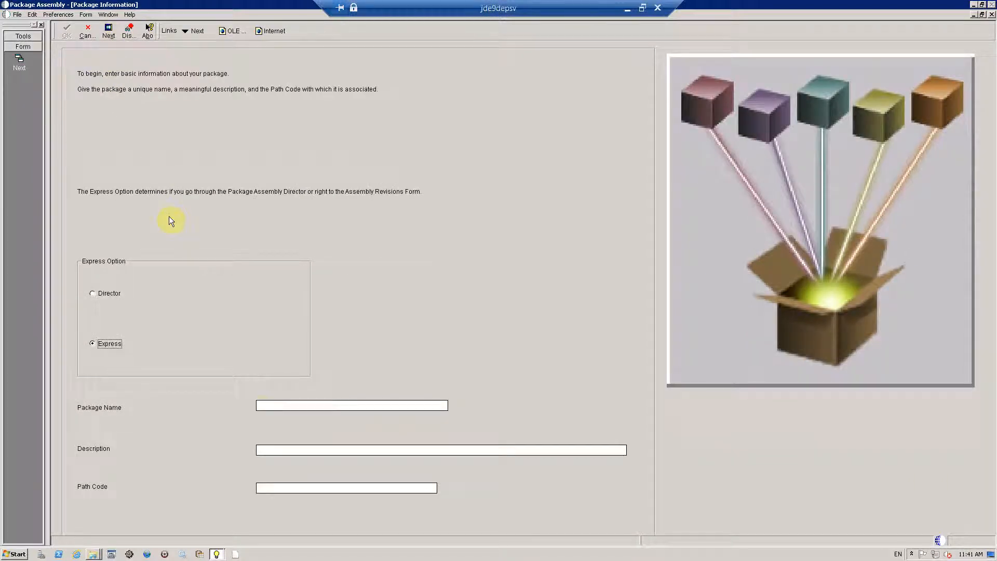
Step: Name the new package PD190422A, correcting the end of the name to match the date
click(286, 405)
text(PD)
key(shift+Right)
key(shift+Right)
key(shift+Right)
key(shift+Right)
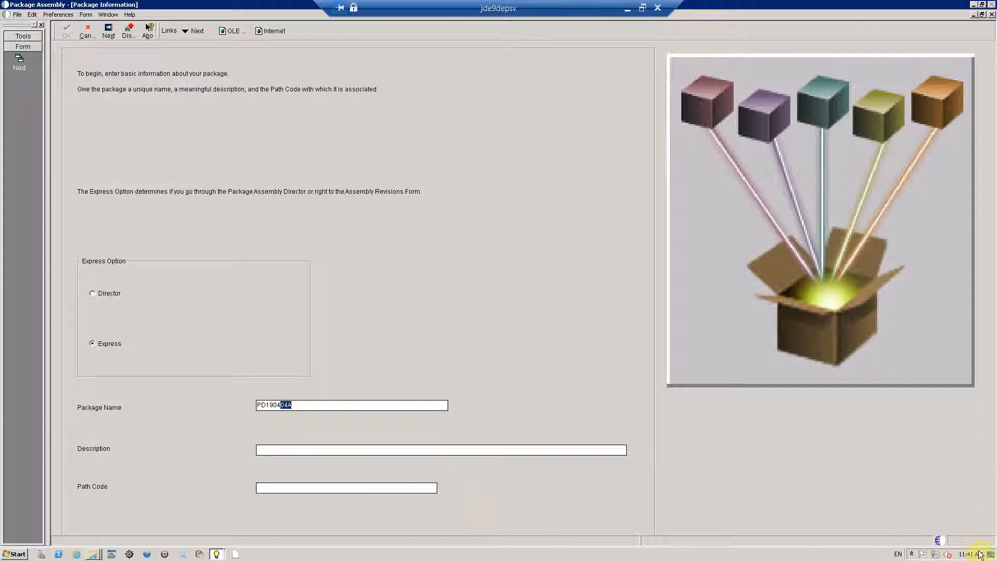
text(22A)
key(shift+Tab)
Step: Enter the description "New Weights and Dims" and path code PD900, and advance to the package component revisions
click(282, 450)
text(New Weights and Dims)
click(291, 487)
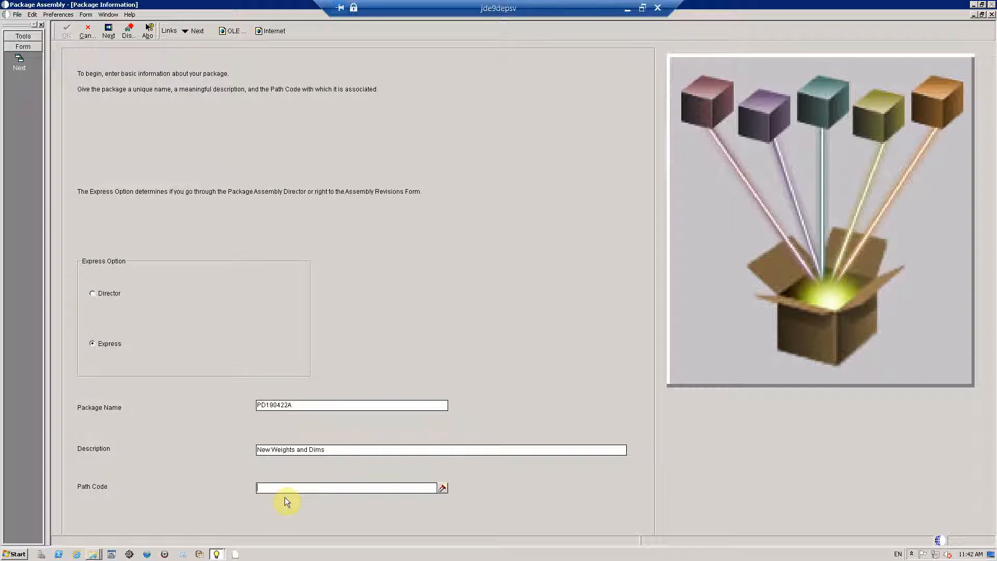
text(PD900)
key(shift+Tab)
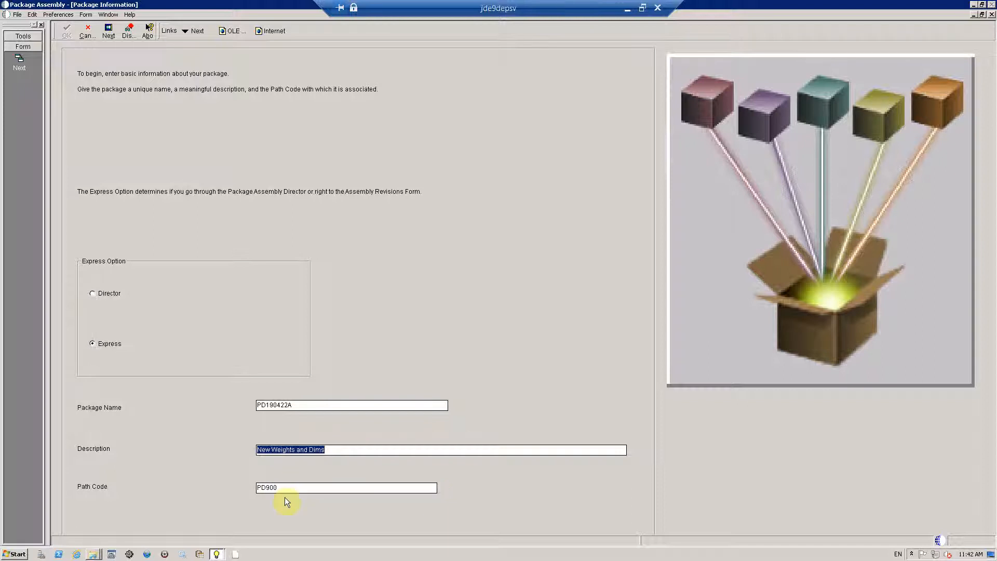
click(108, 31)
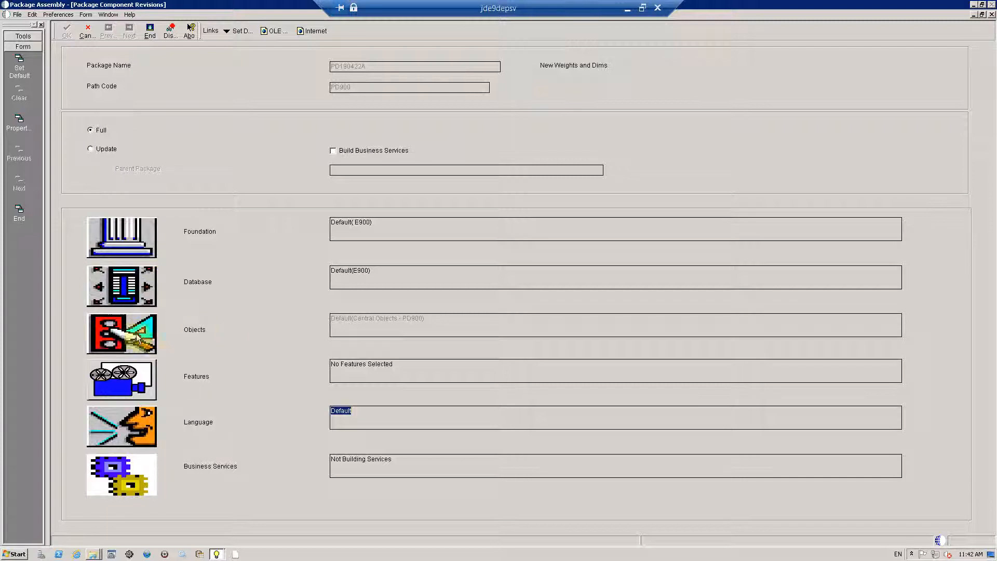
Step: Make it an Update package with PD900FI, the April 19th 2019 full package, as its parent
click(105, 149)
click(421, 170)
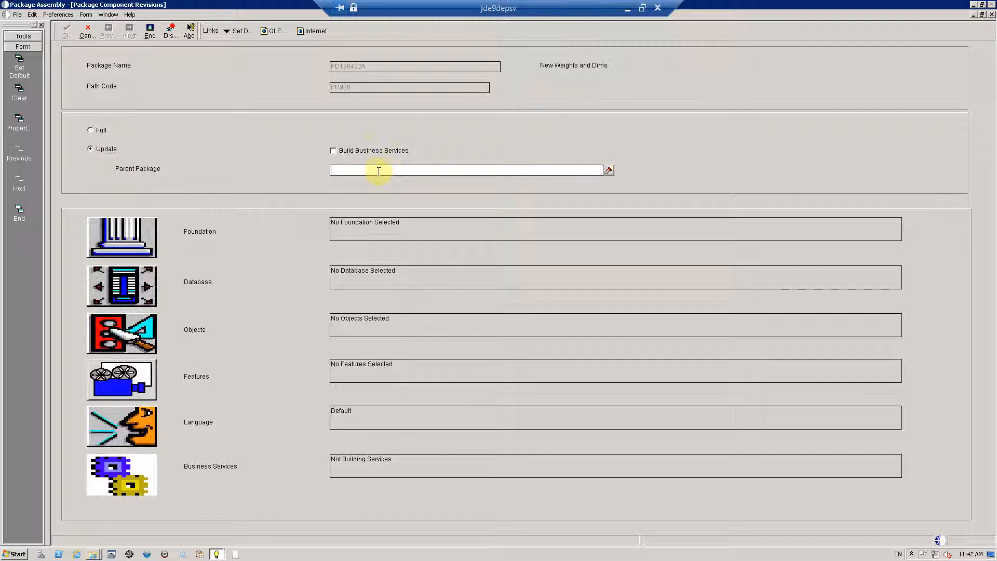
click(609, 171)
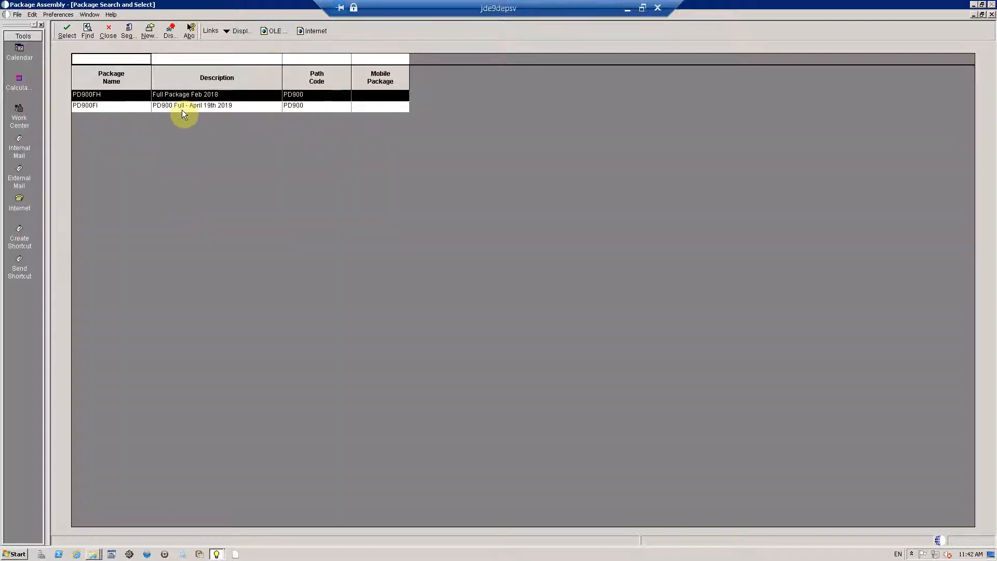
click(104, 106)
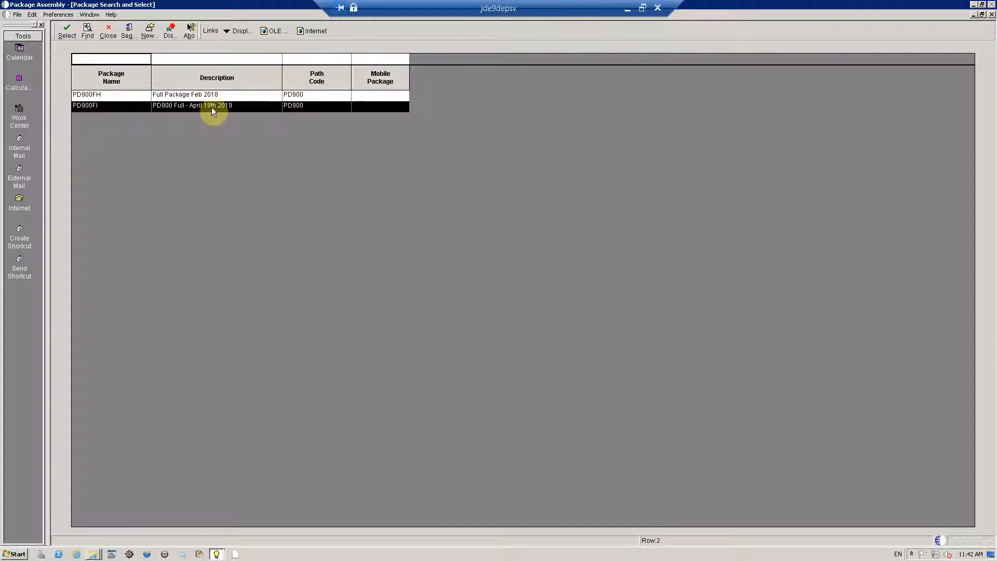
click(117, 95)
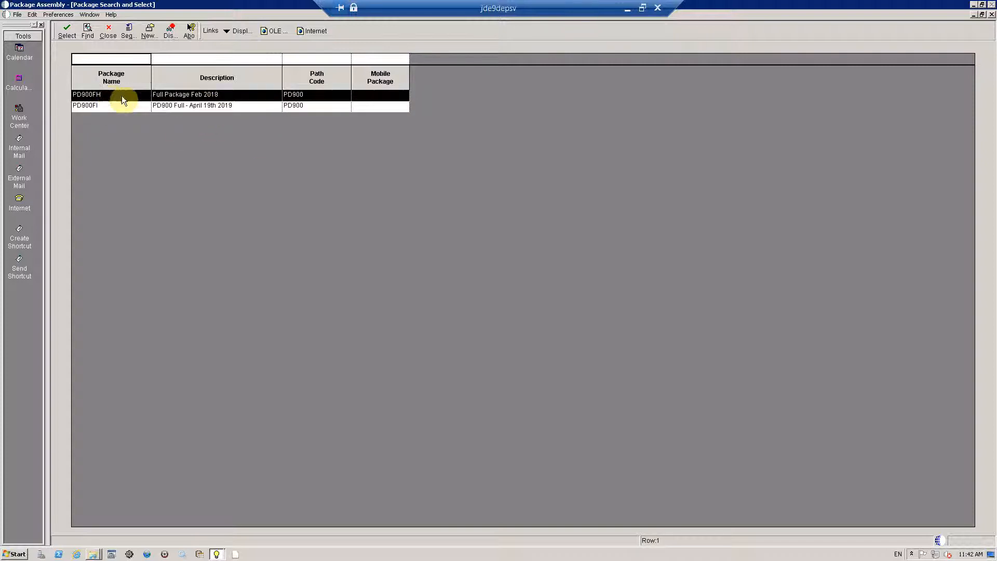
click(183, 107)
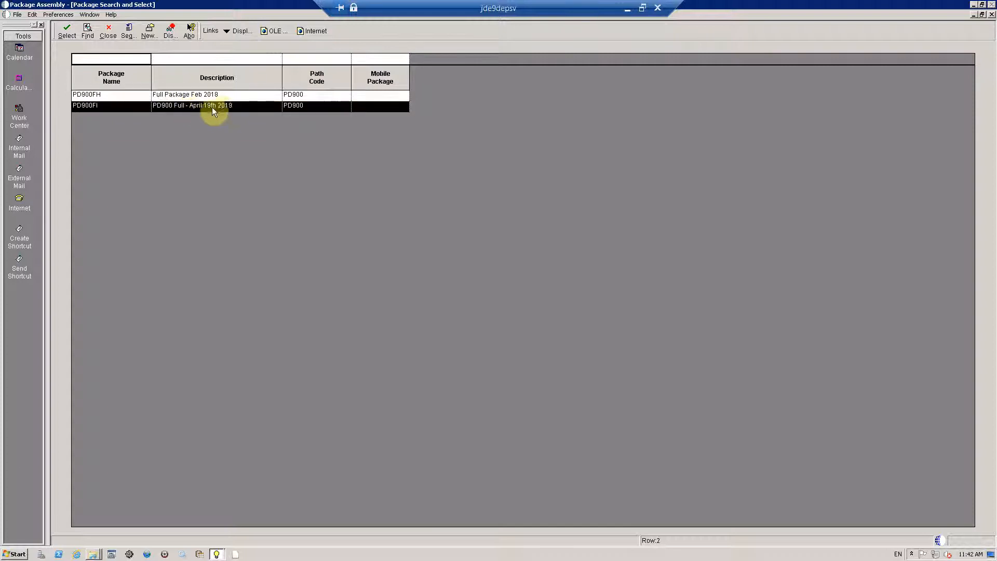
double_click(220, 106)
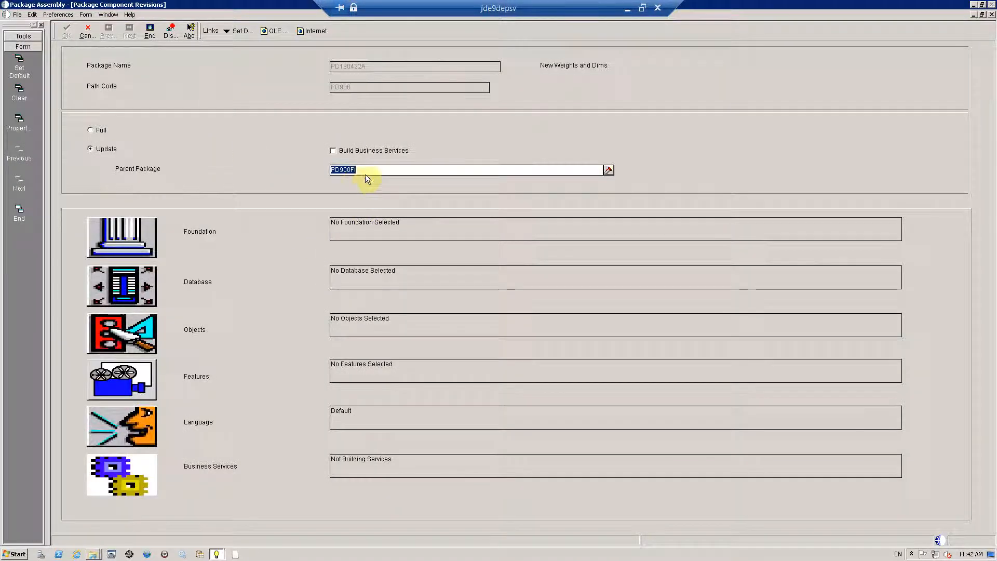
Step: Open the package's Objects component and browse for objects by OMW status
click(144, 333)
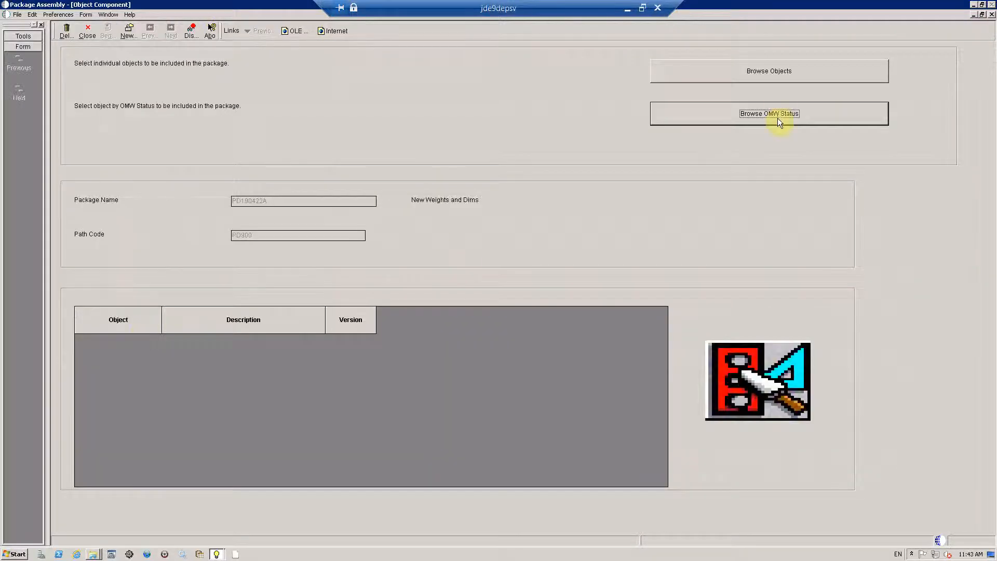
click(778, 118)
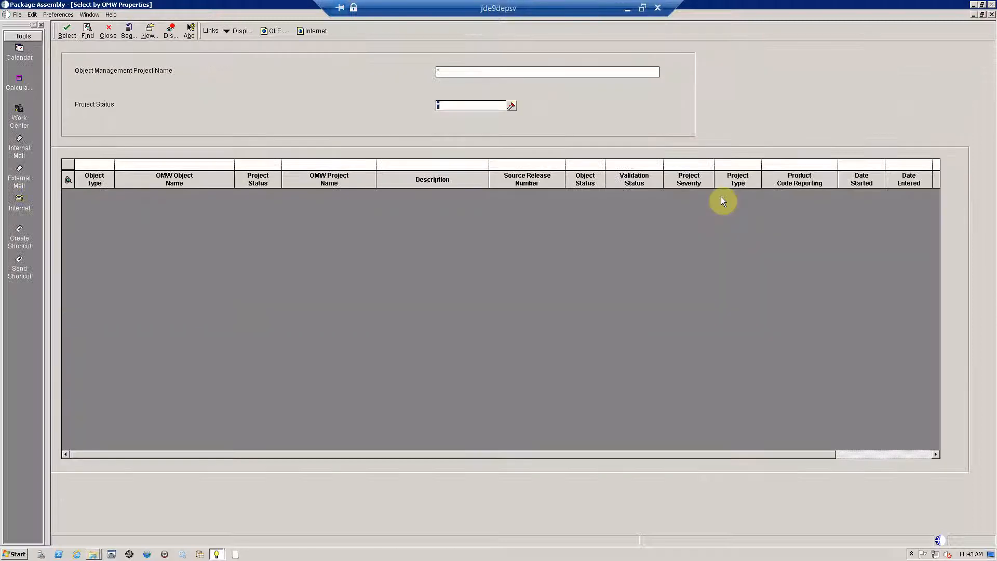
key(Tab)
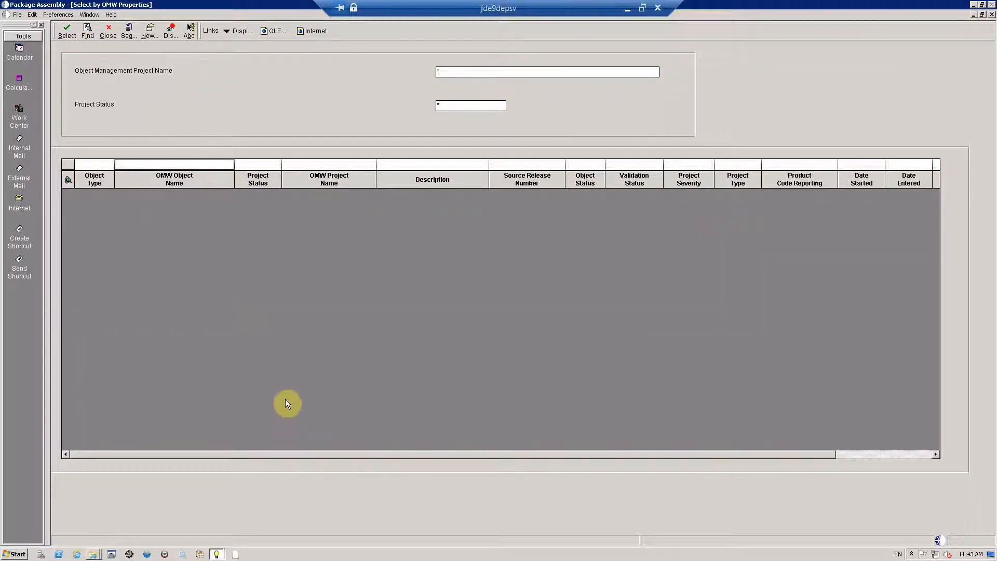
Step: Switch to Object Management Workbench in the vmjde9ws03 session to check project MD1094, and return to Package Assembly in the jde9depsv session
double_click(548, 8)
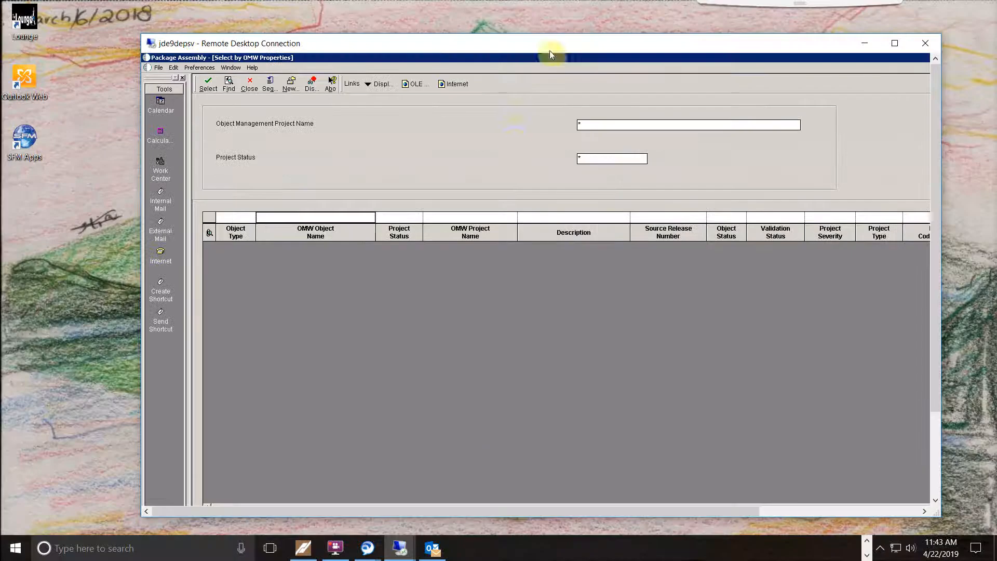
mouse_move(397, 554)
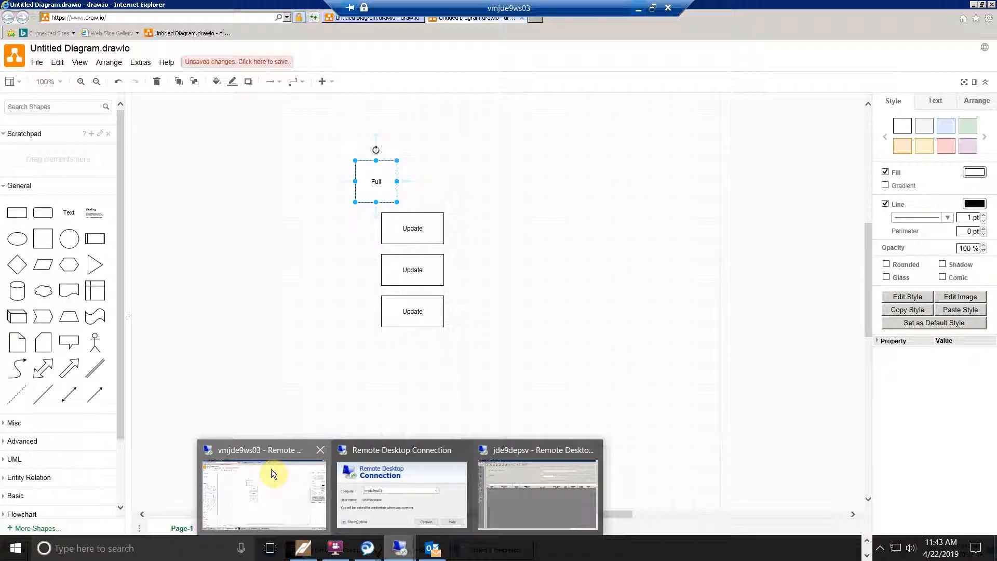
click(271, 470)
click(493, 550)
click(146, 213)
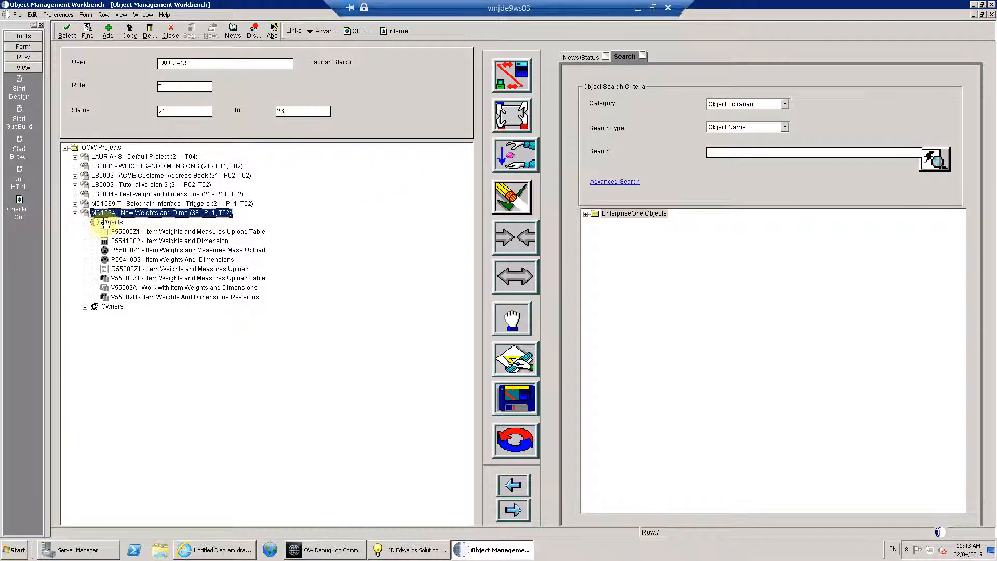
click(638, 7)
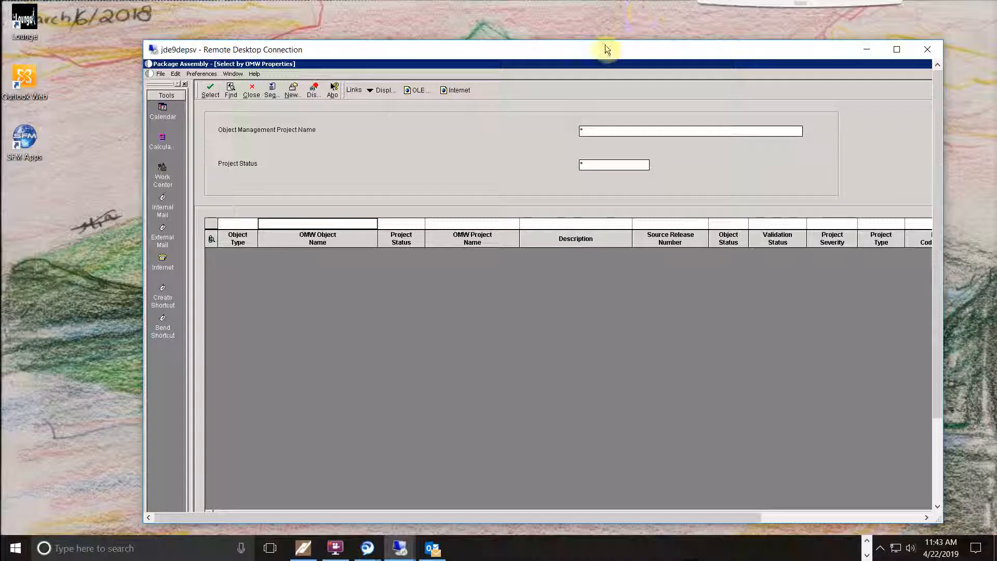
double_click(410, 48)
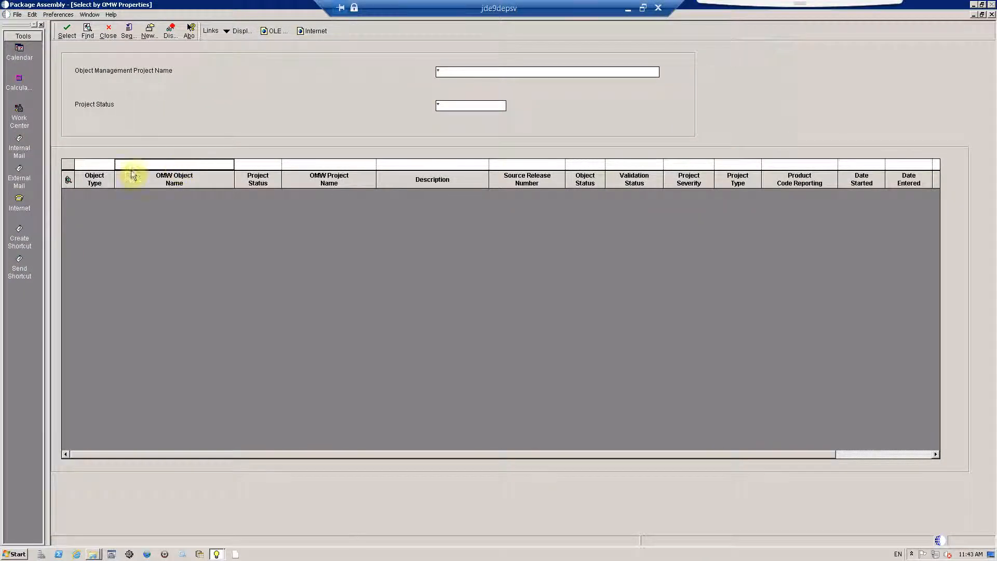
Step: Filter the OMW objects by project name MD1094 and add all listed objects to the package
click(316, 163)
text(MD1094)
key(Return)
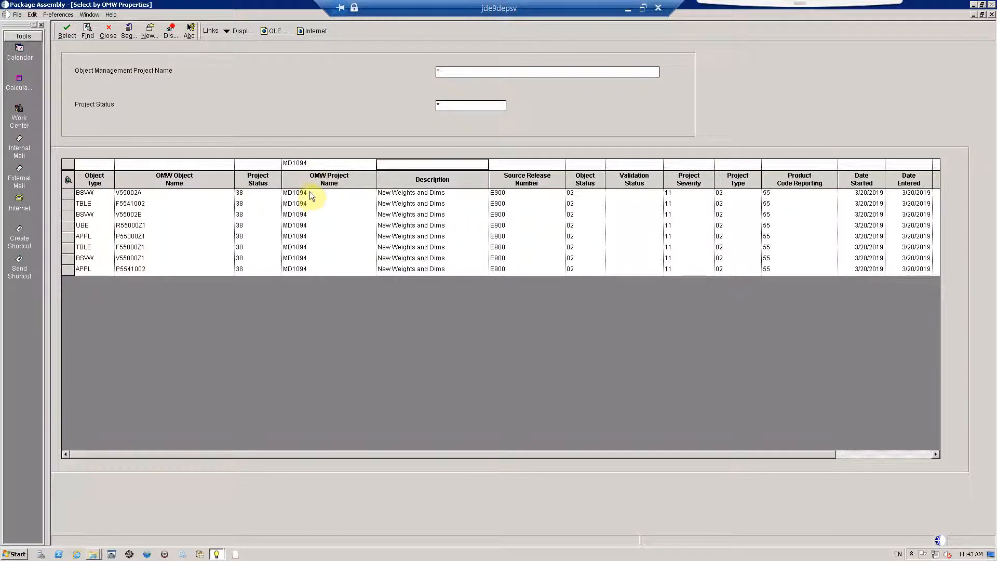
drag(310, 192, 307, 283)
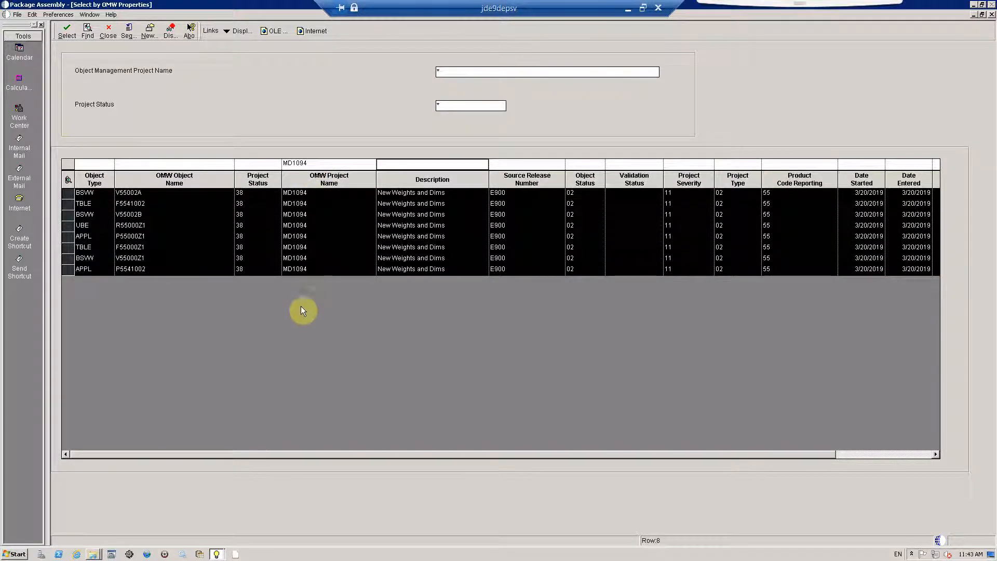
click(67, 31)
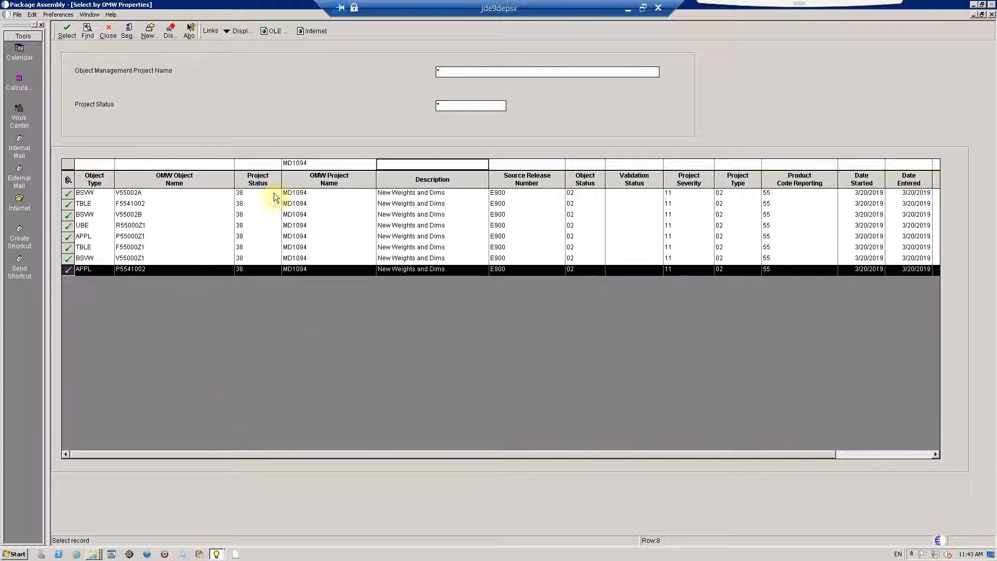
Step: Close the object selection, check the package's object list, and end the assembly of PD190422A
click(148, 194)
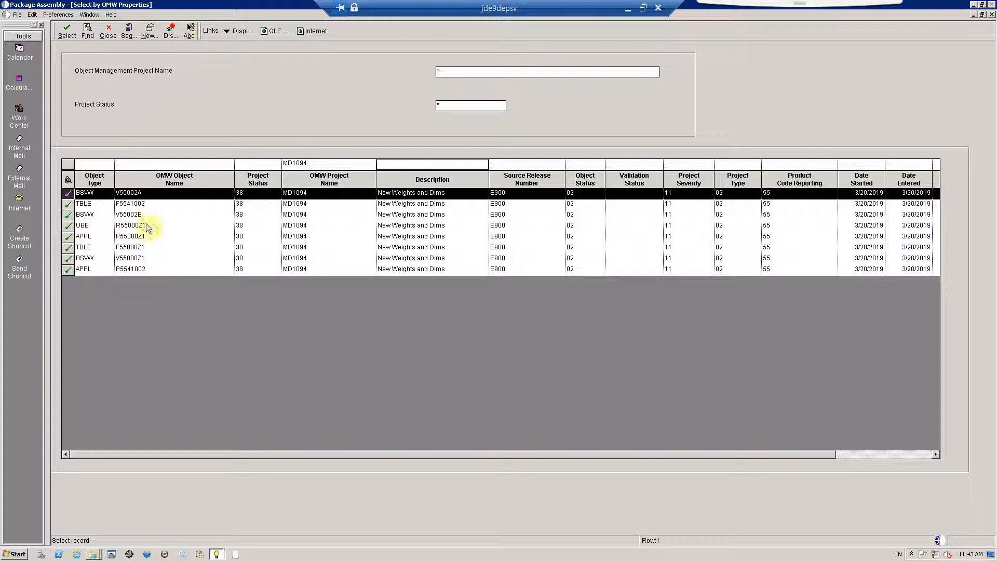
click(107, 31)
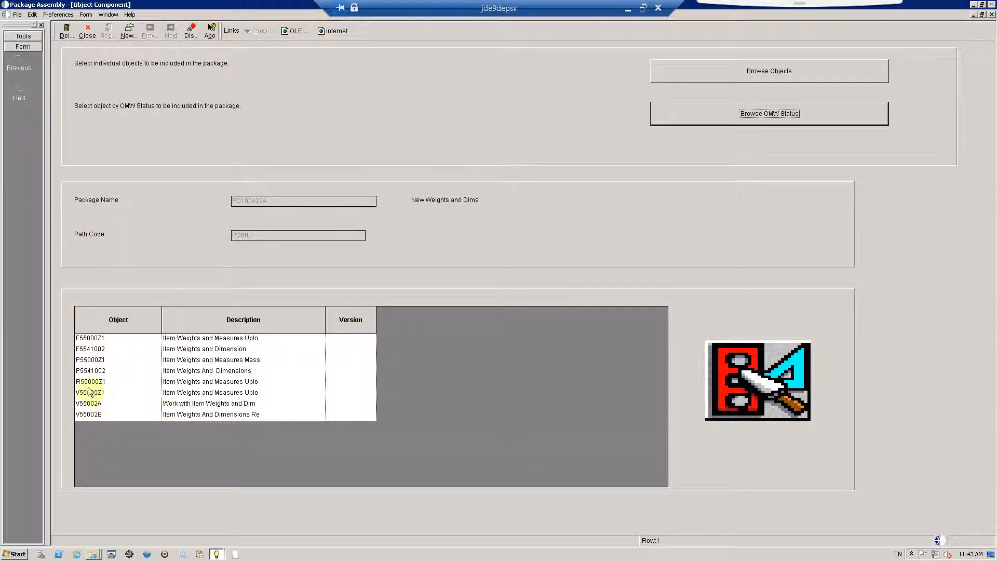
click(85, 39)
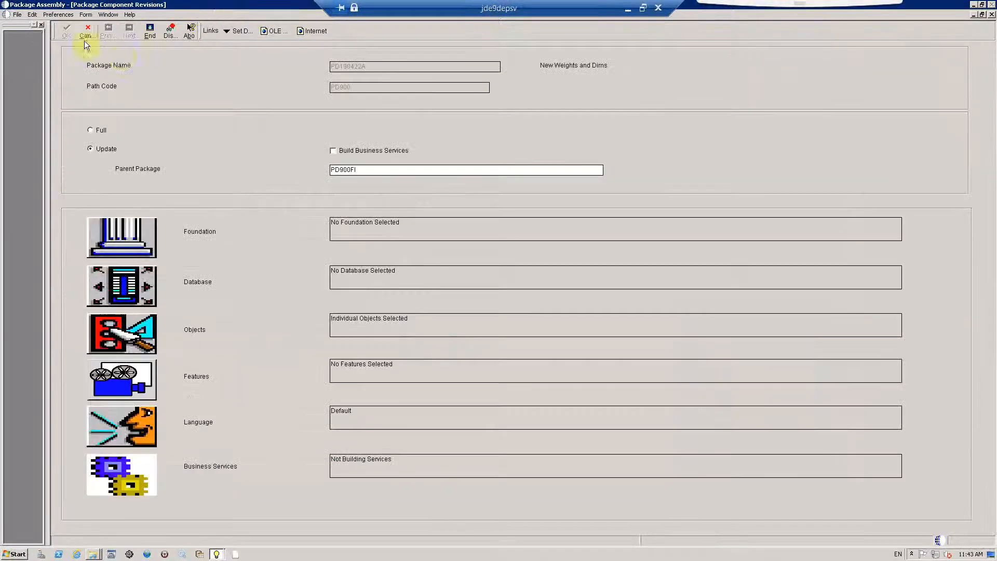
click(149, 32)
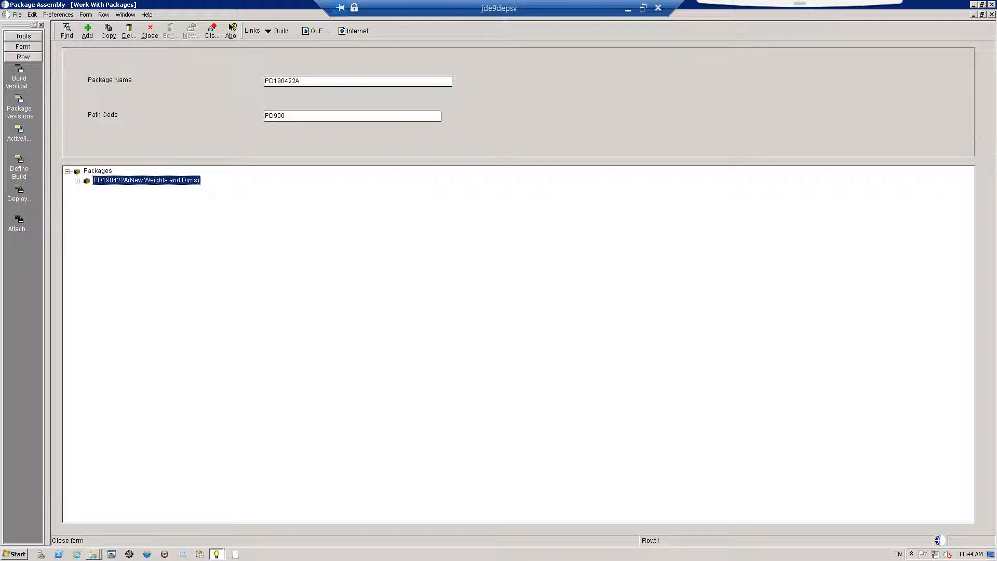
Step: Start the build definition for PD190422A and advance to the build revisions with Client and Server(s) as build locations
click(17, 165)
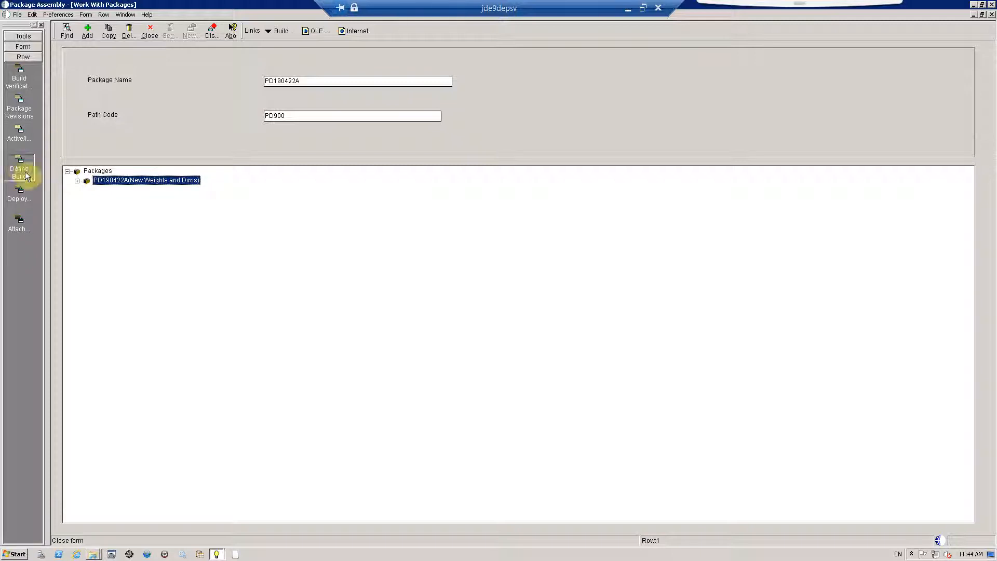
click(18, 170)
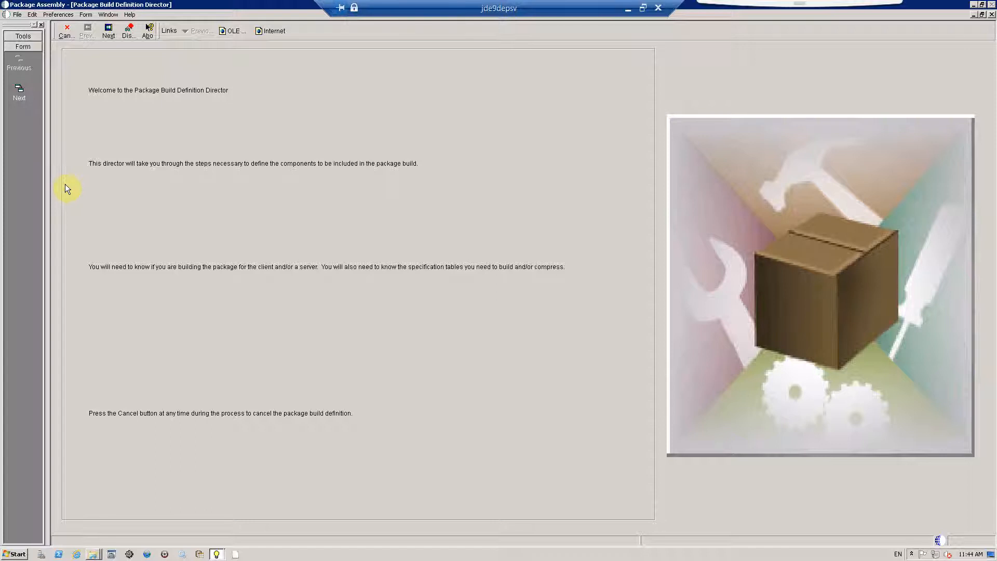
click(108, 31)
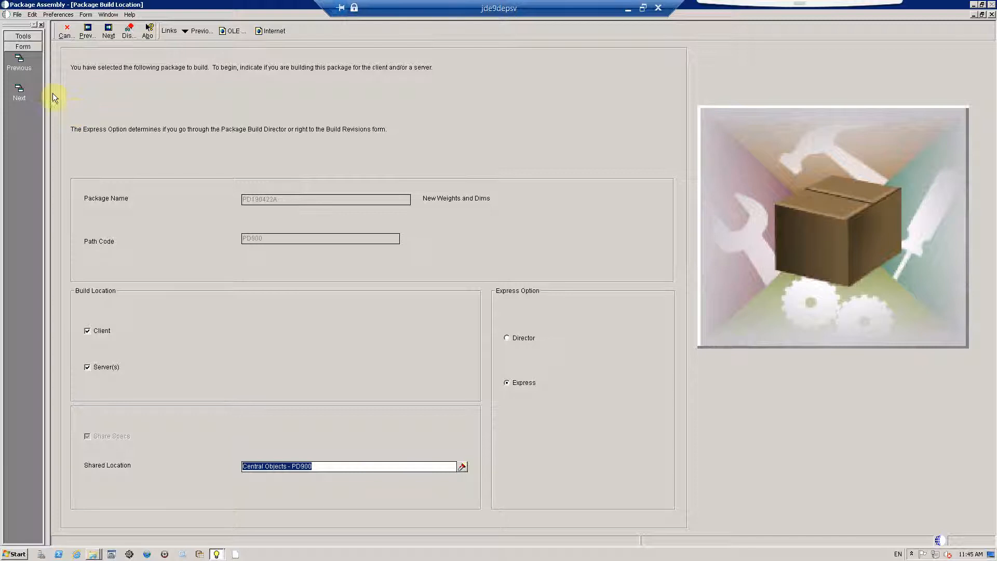
click(113, 334)
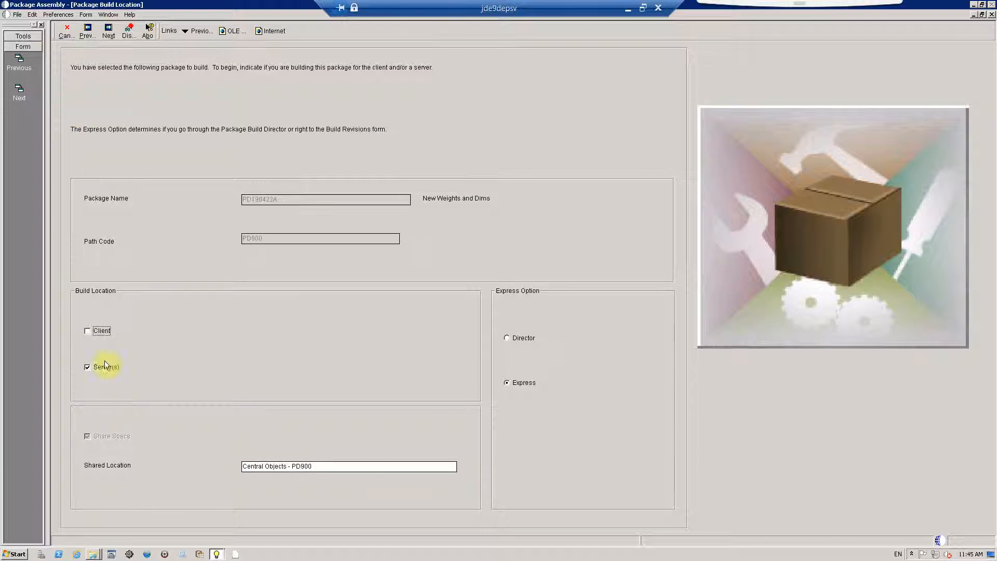
click(102, 330)
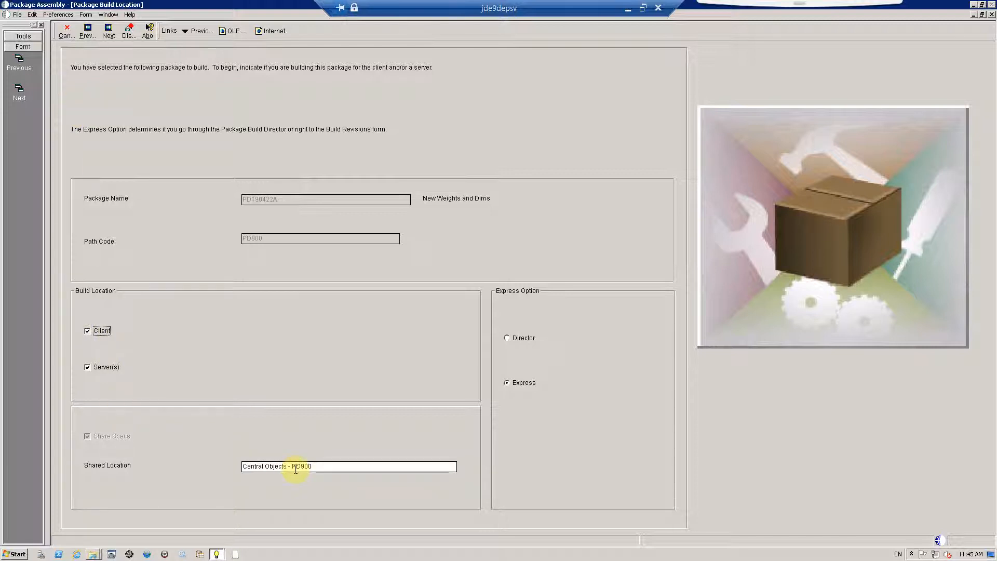
click(108, 32)
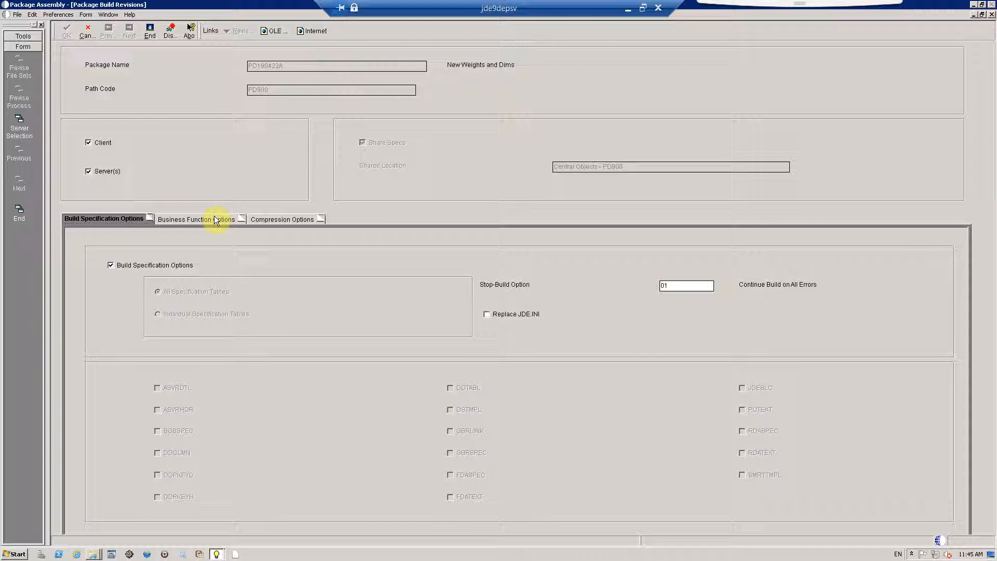
Step: Review the business function and compression options, end the build definition, and expand the JDE9ENTSV server under the package
click(182, 219)
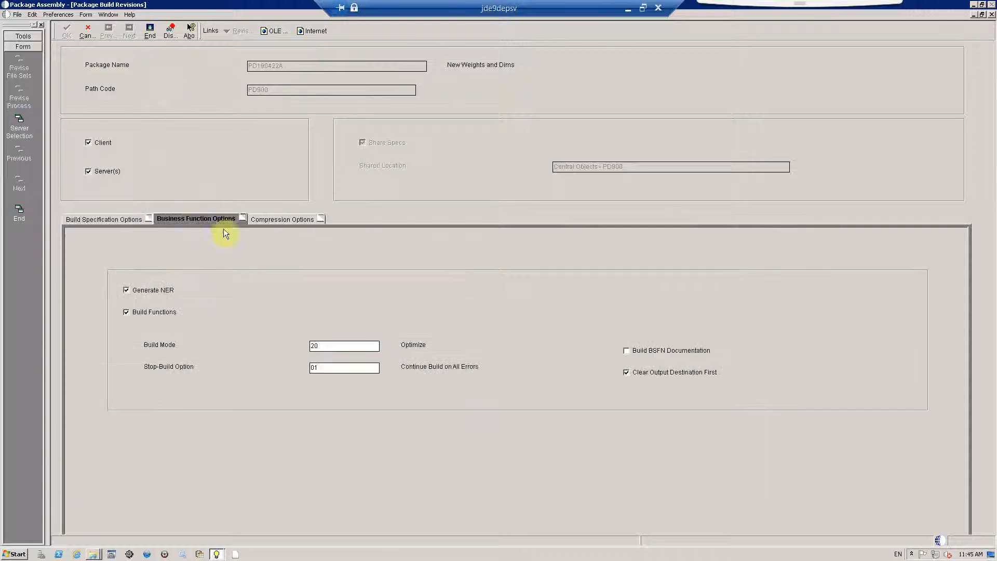
click(281, 219)
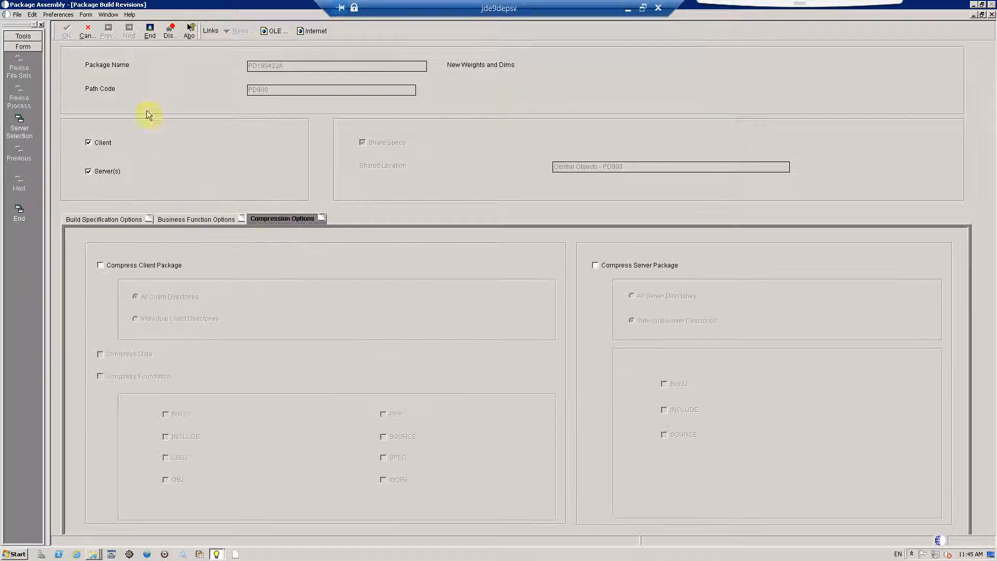
click(151, 32)
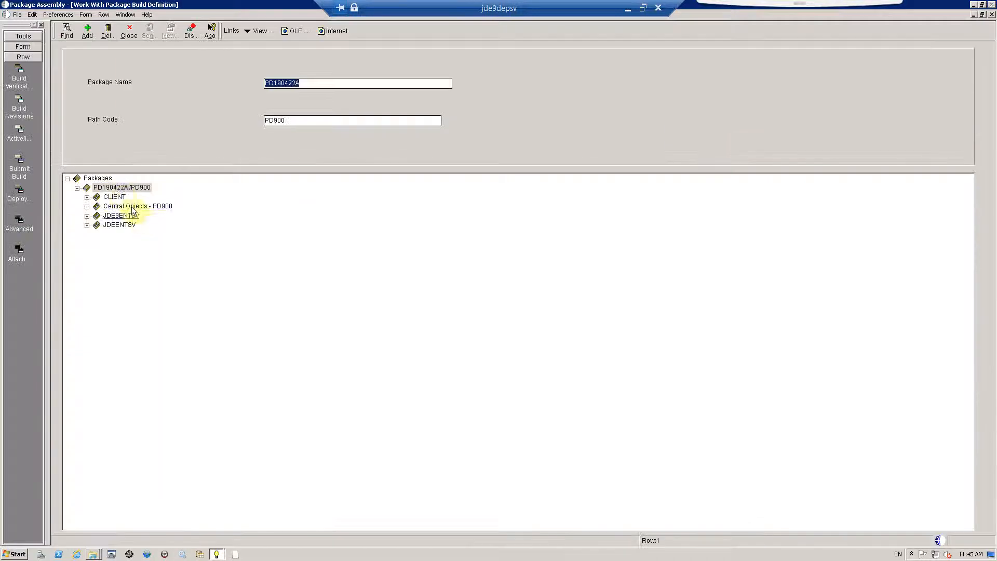
click(87, 215)
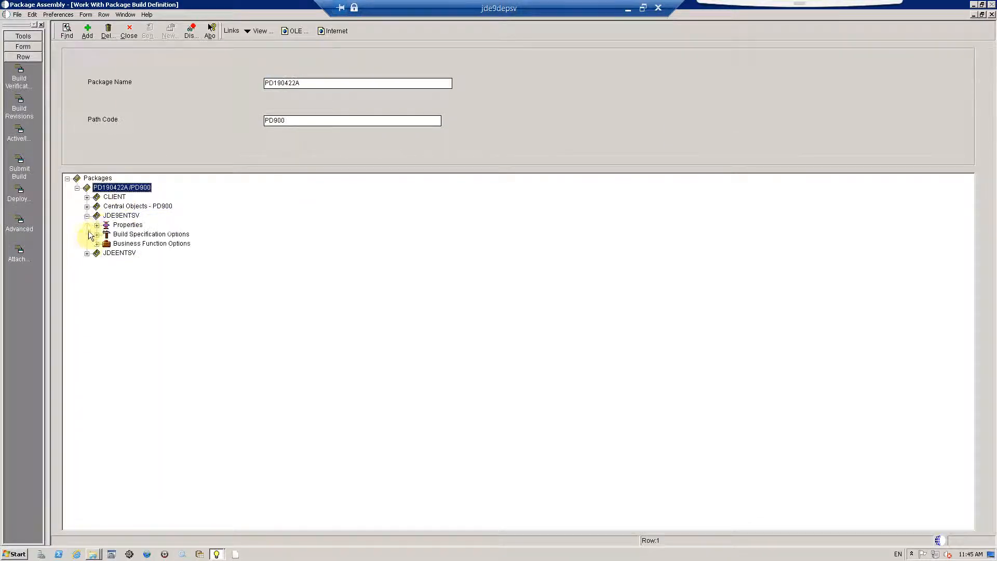
Step: Collapse the JDE9ENTSV server entry and delete the PD190422A build definition
click(87, 216)
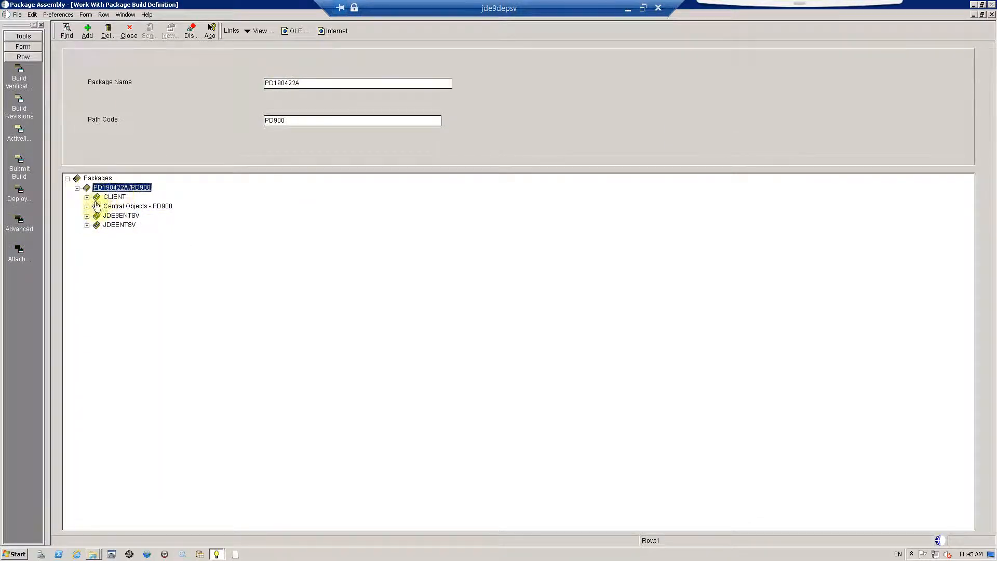
click(108, 31)
click(426, 285)
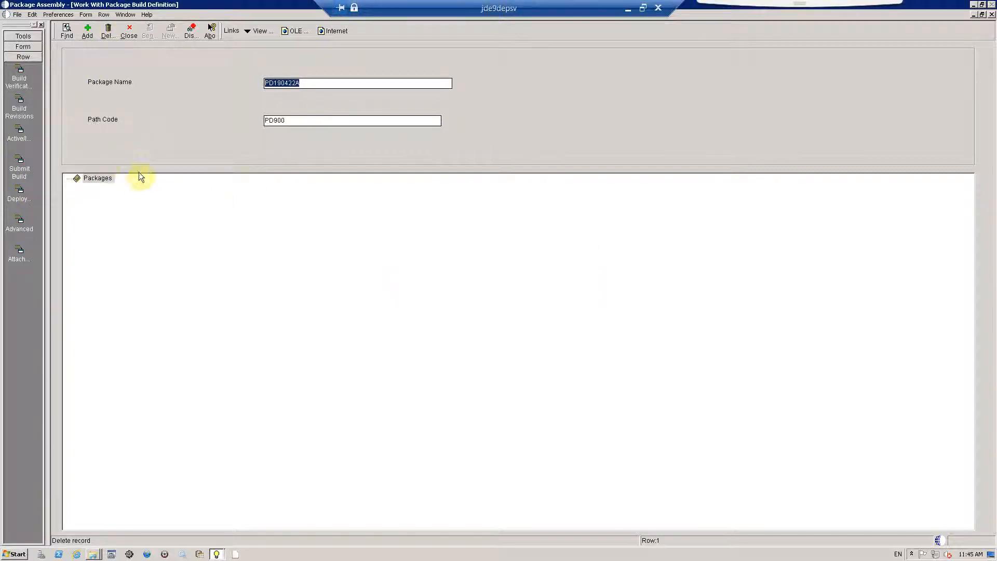
Step: Define the build for PD190422A again with Client and Server(s) as build locations, check the business function options, and end the definition
click(130, 186)
click(29, 172)
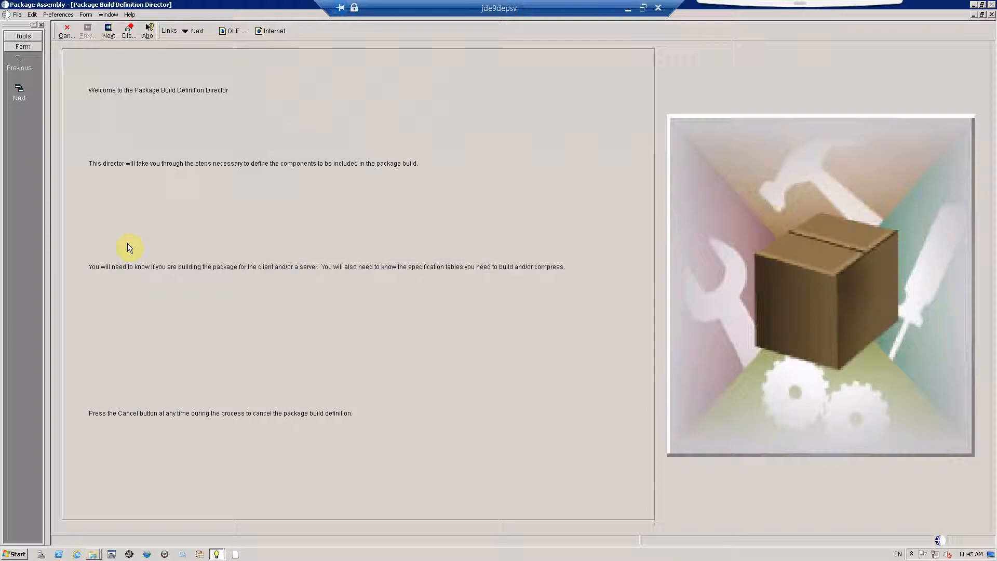
click(109, 31)
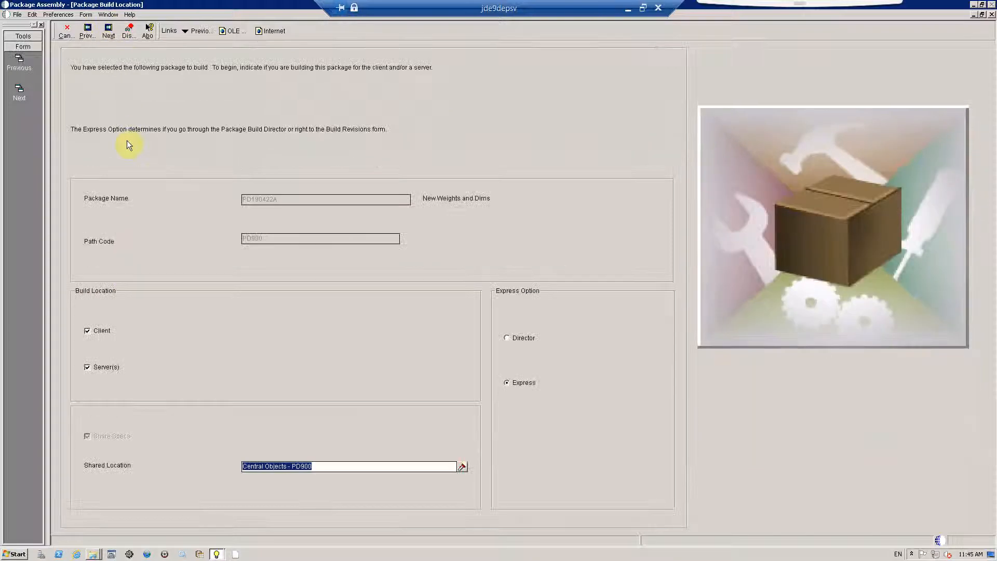
click(110, 31)
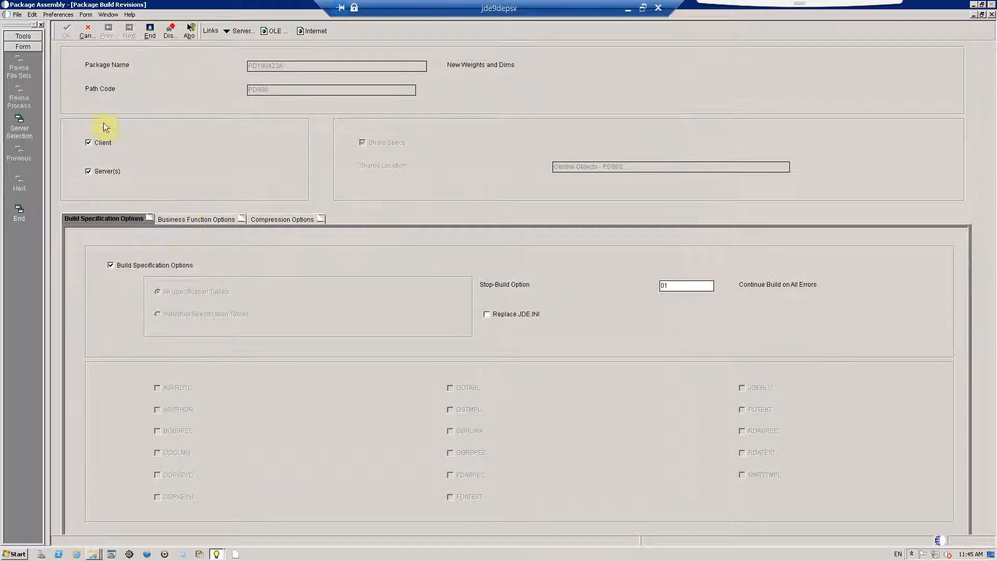
click(204, 219)
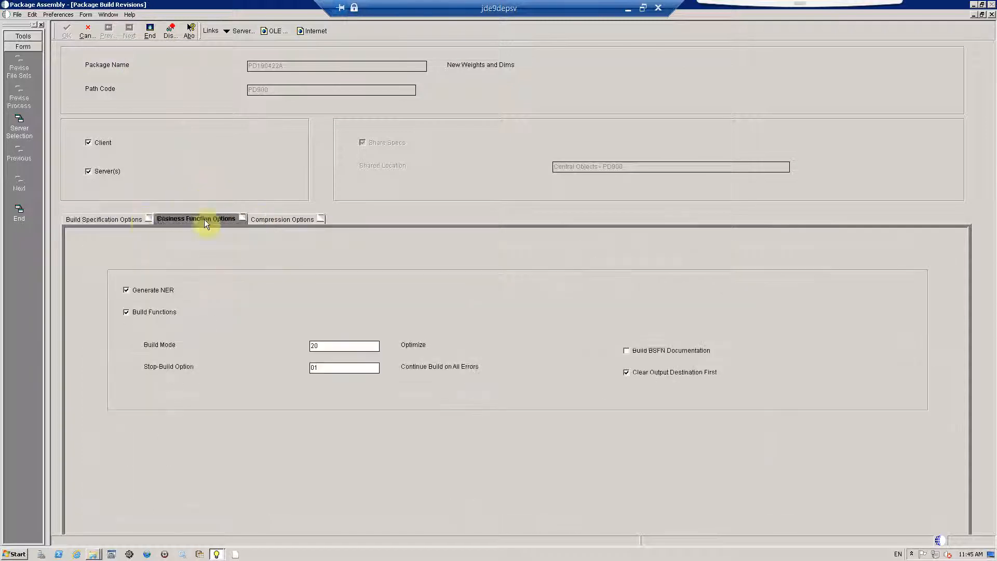
click(152, 35)
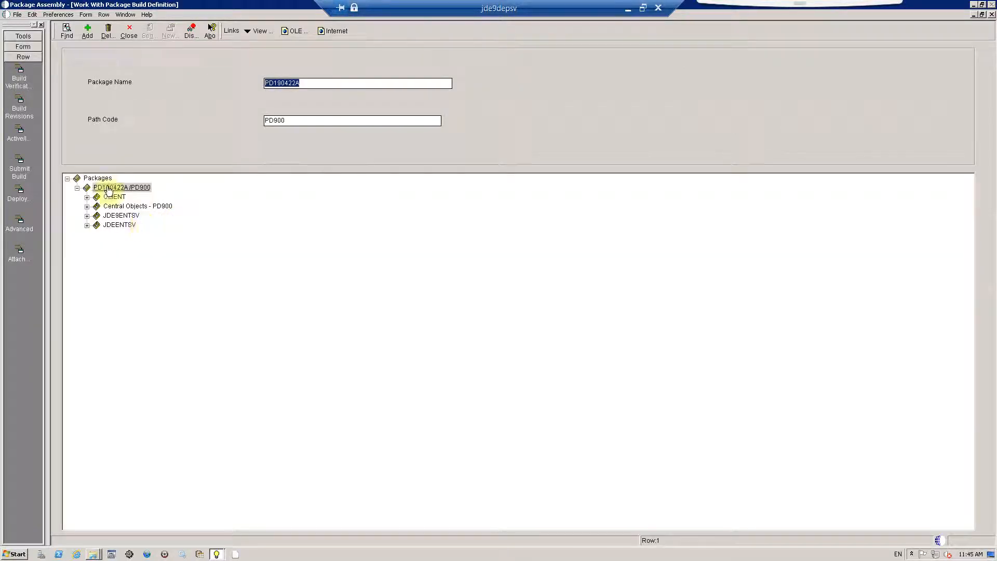
Step: Examine the properties and build specification options of the JDEENTSV server, and check the JDE9ENTSV entry under the package
click(86, 224)
click(97, 235)
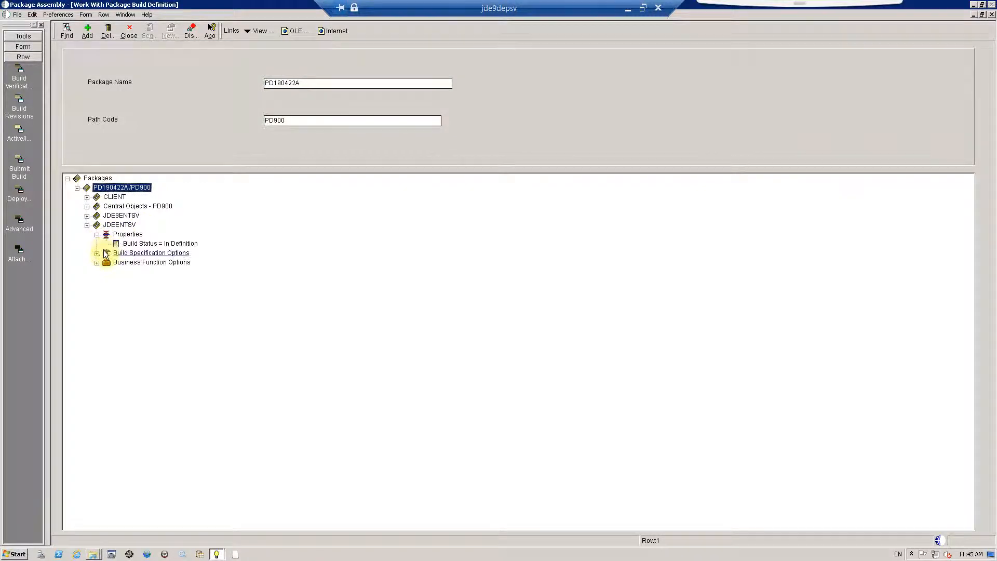
click(98, 253)
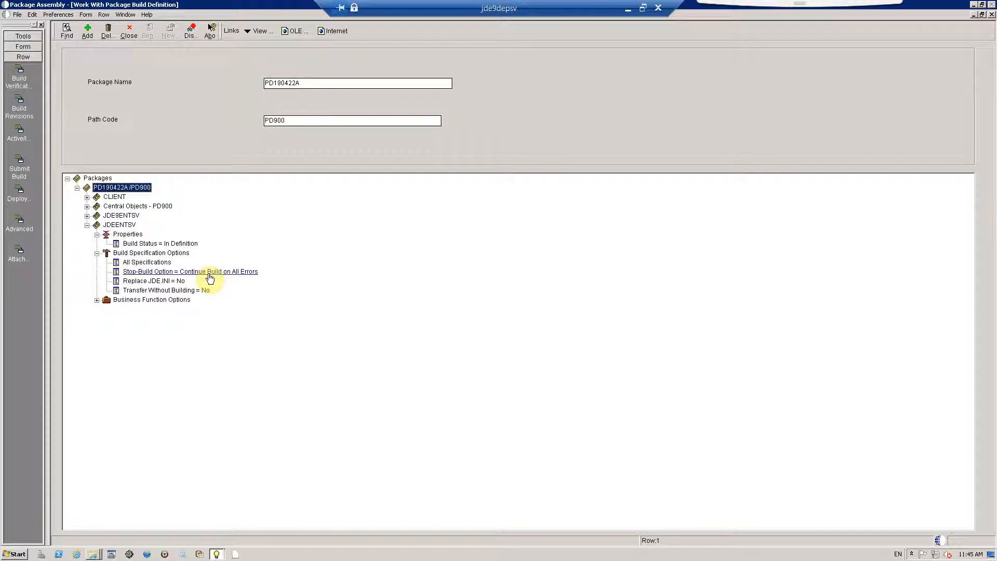
click(87, 215)
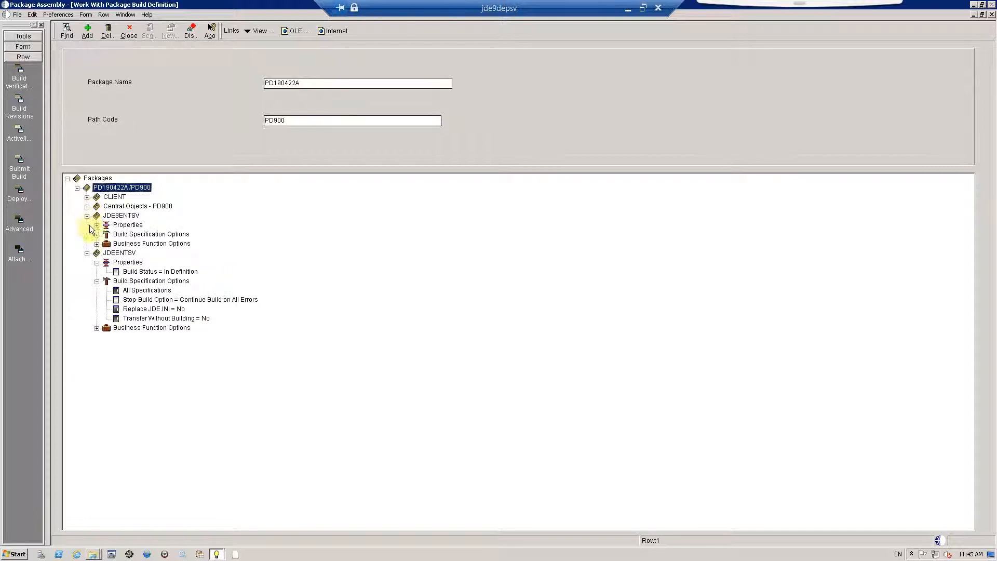
click(87, 216)
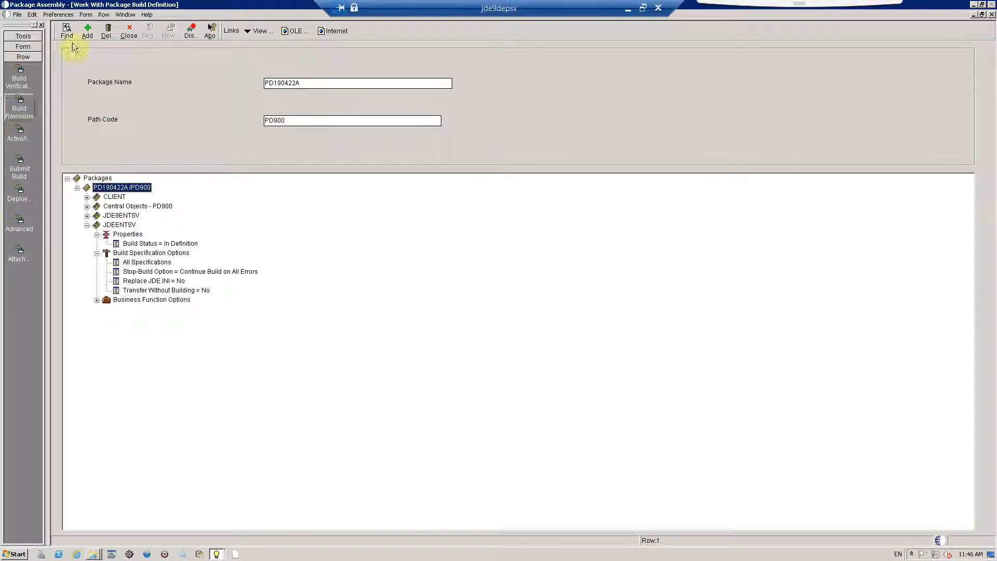
Step: Delete the PD190422A build definition and redefine it up to the build revisions, keeping Client and Server(s) as build locations
click(108, 31)
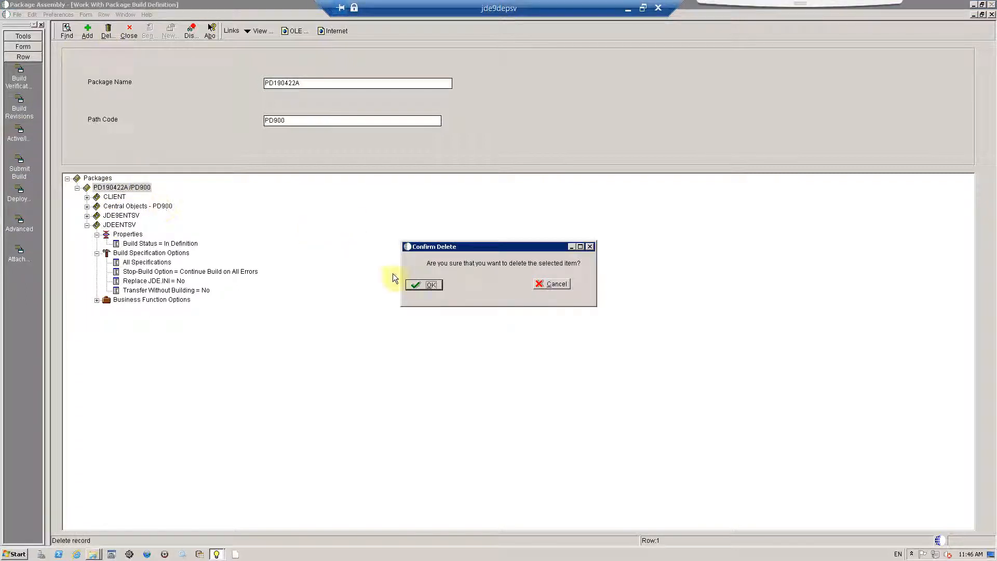
click(424, 285)
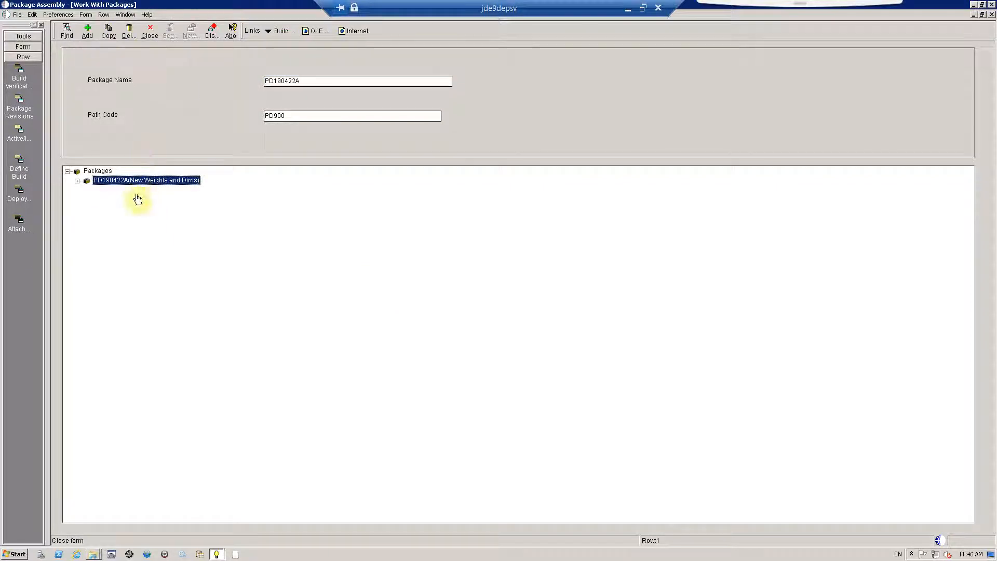
click(21, 172)
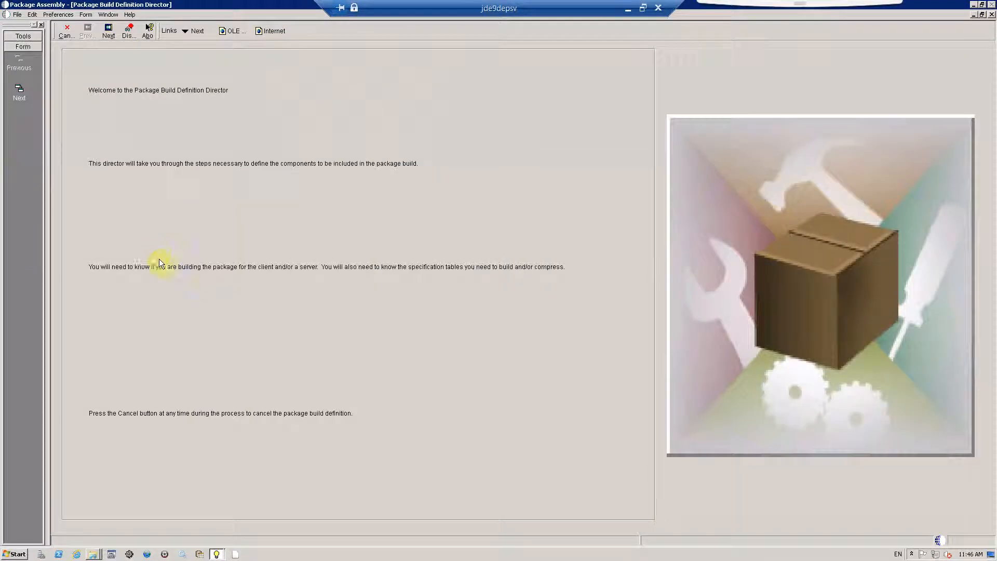
click(109, 31)
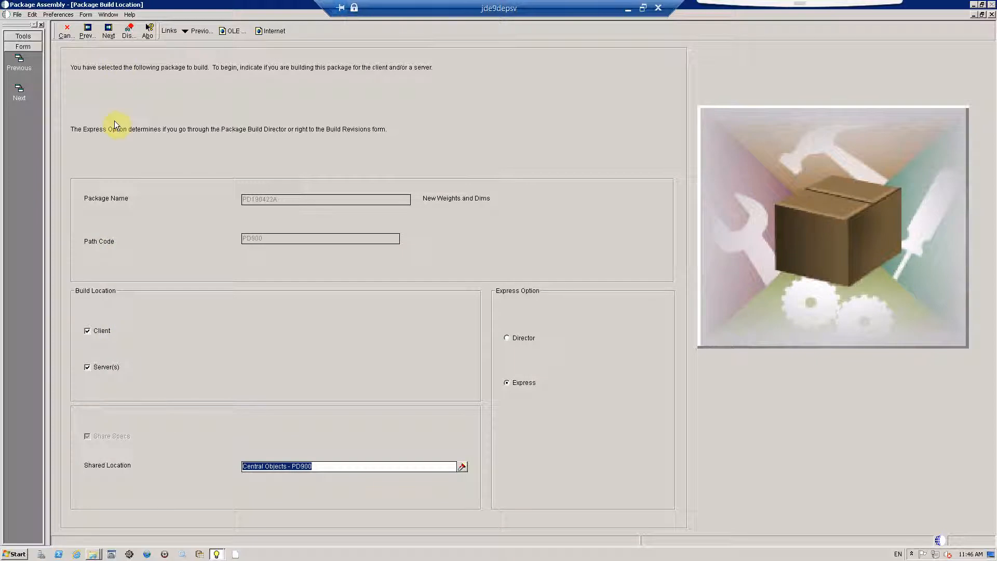
click(109, 31)
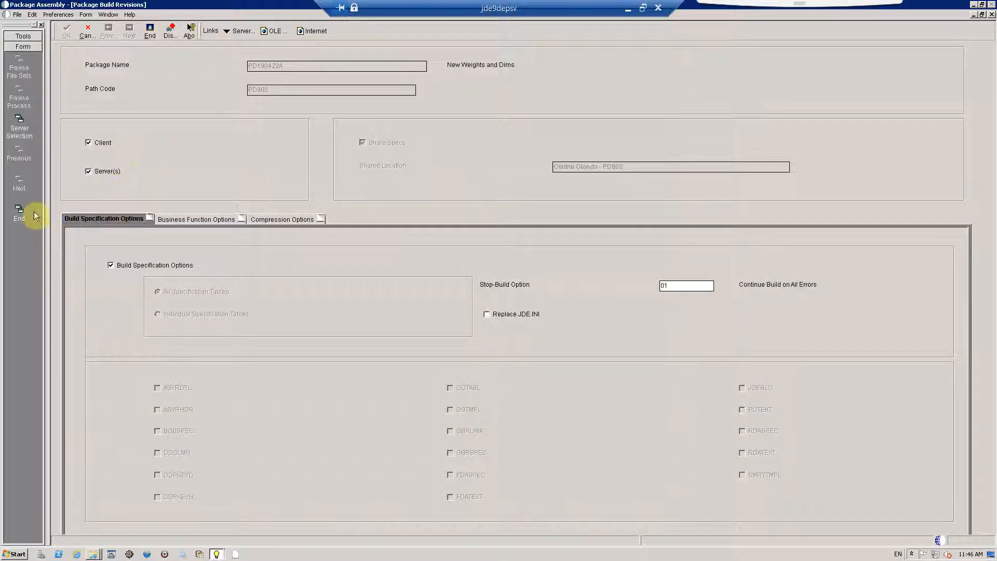
Step: Review the server selection for the package build with JDE9ENTSV and JDEENTSV checked, and end the build definition
click(20, 125)
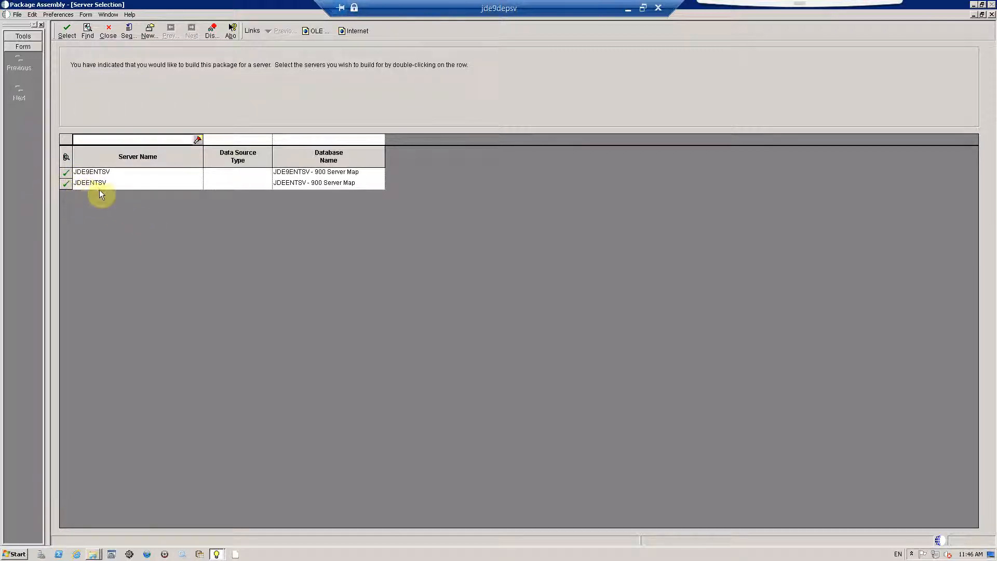
click(66, 172)
click(109, 32)
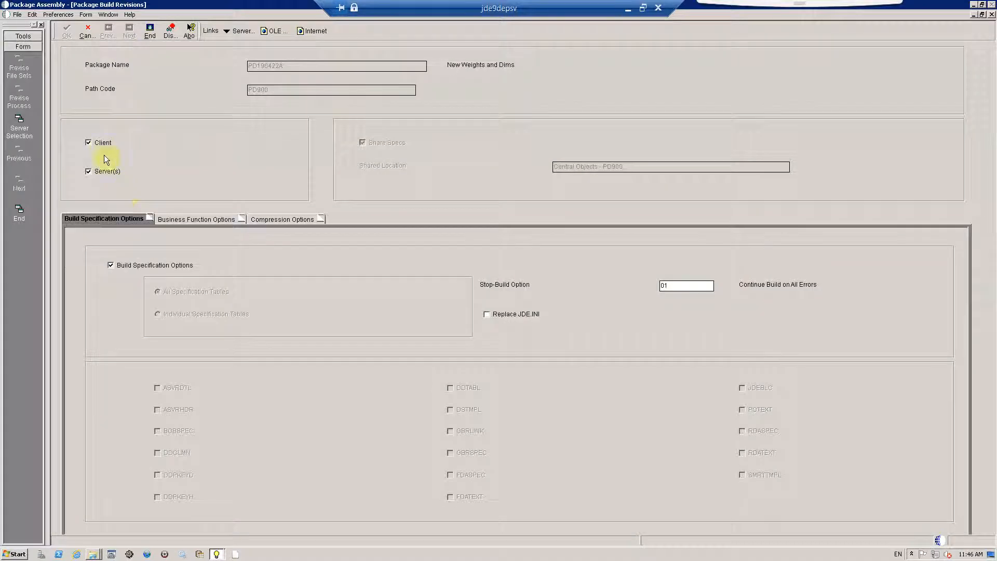
click(150, 32)
Step: Check the client and server entries under PD190422A and submit the package build
click(114, 189)
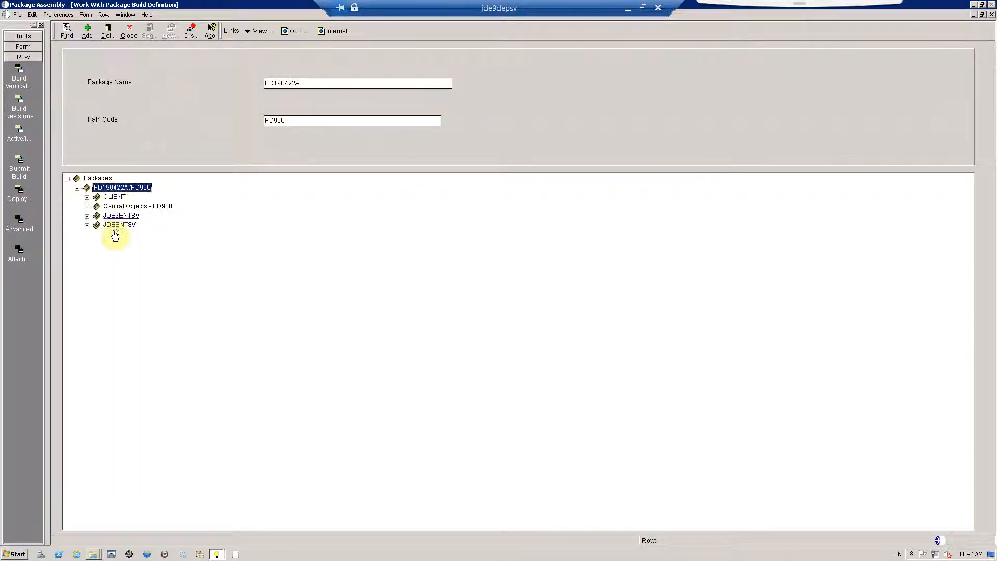
click(116, 225)
key(Up)
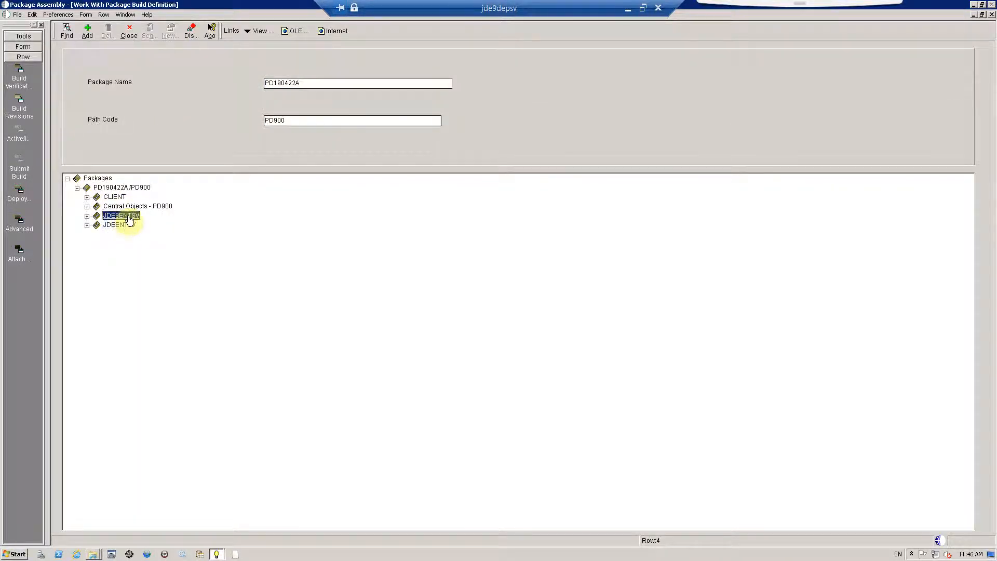
click(130, 227)
click(129, 216)
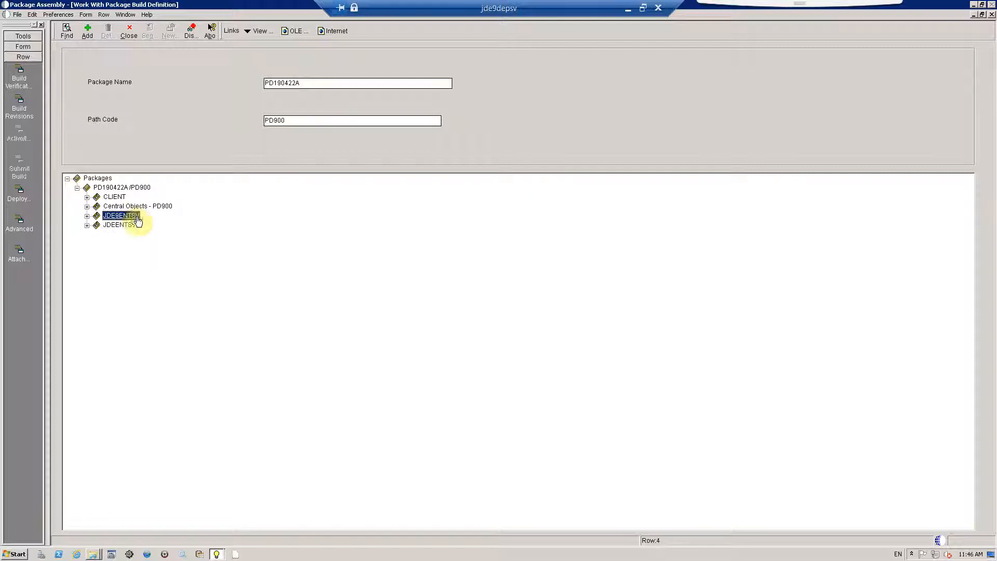
click(112, 197)
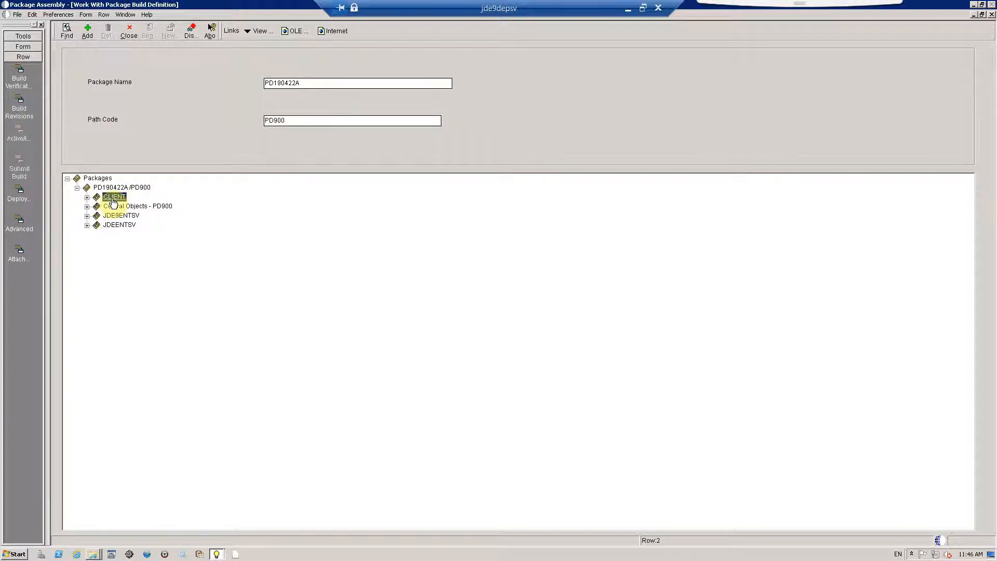
click(96, 187)
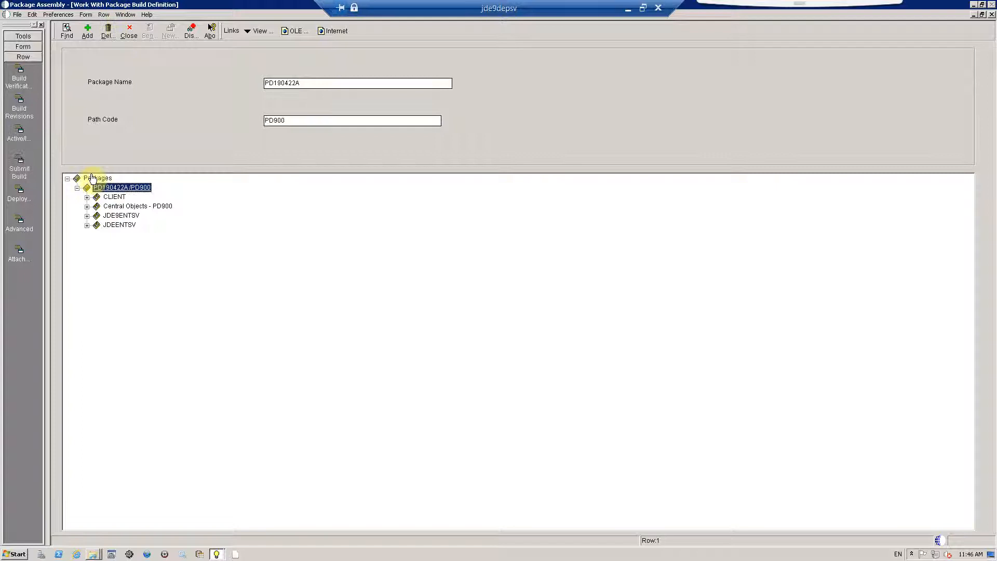
click(23, 173)
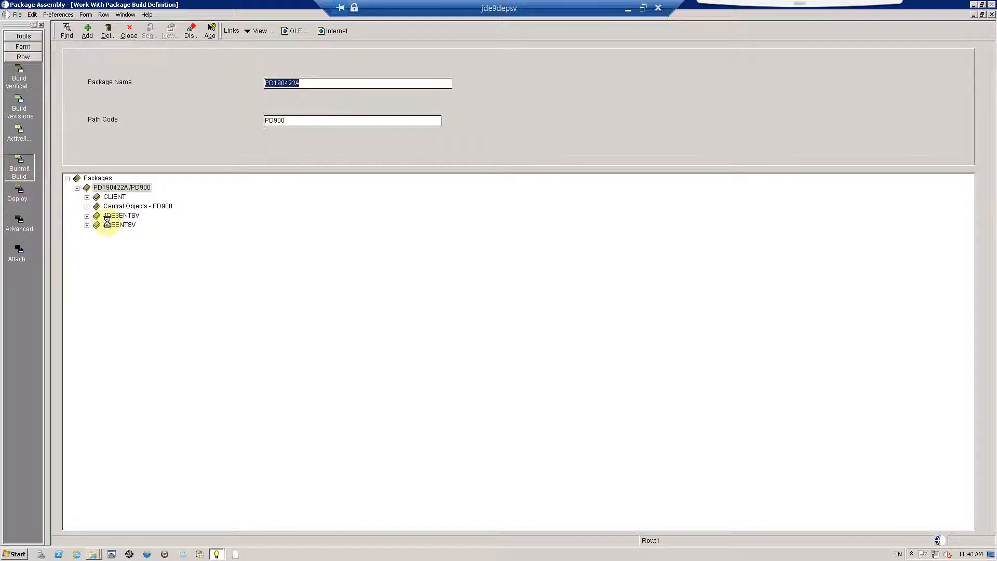
click(68, 34)
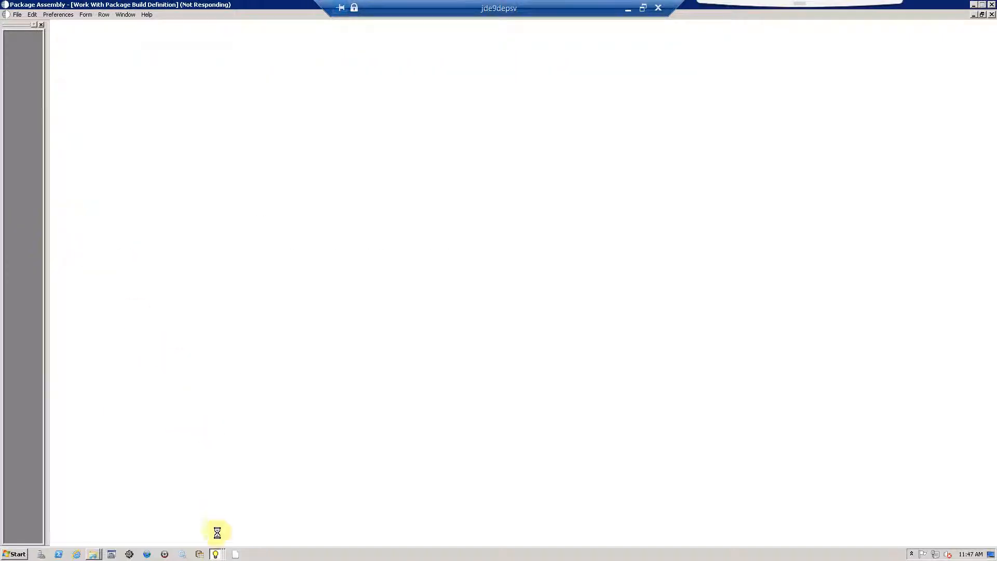
click(216, 555)
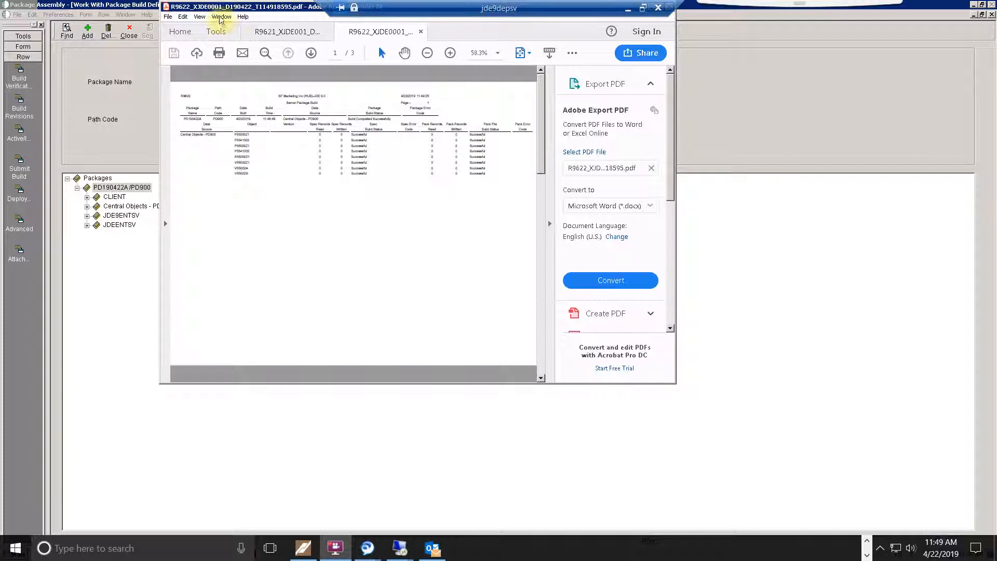
Step: Enlarge the R9621 client package build report and check the build status and each object's spec results
click(291, 32)
double_click(297, 7)
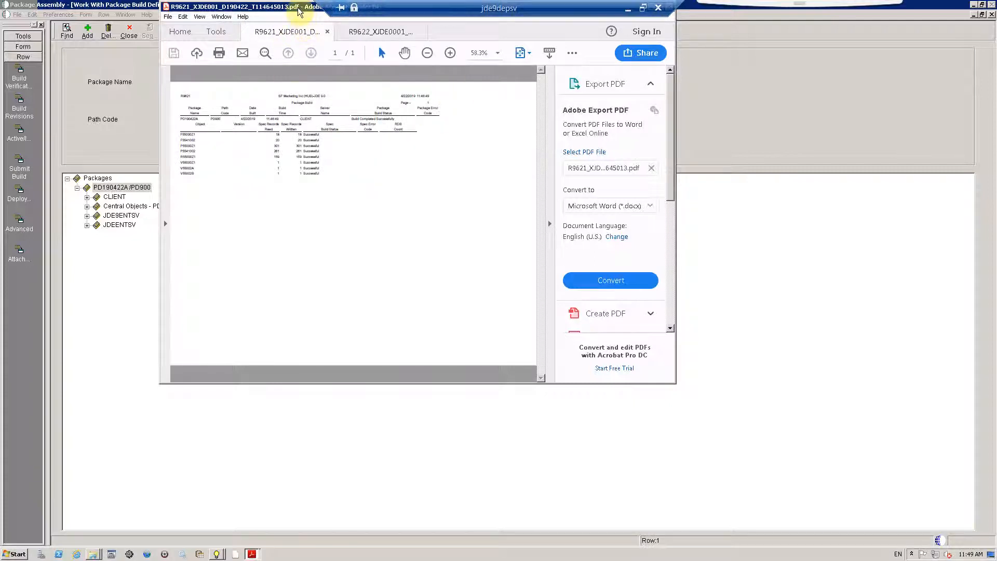
drag(430, 125, 505, 125)
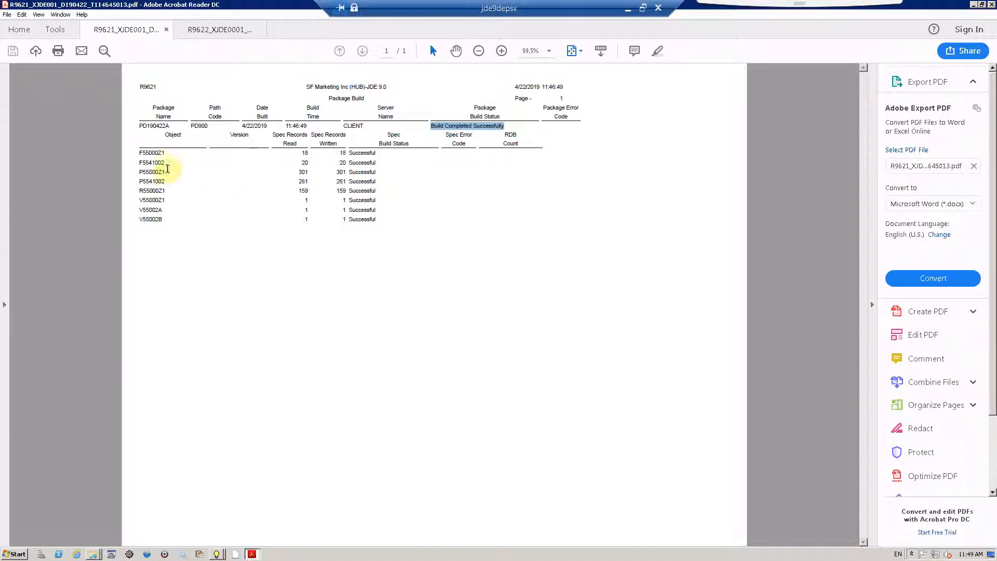
drag(137, 152, 194, 225)
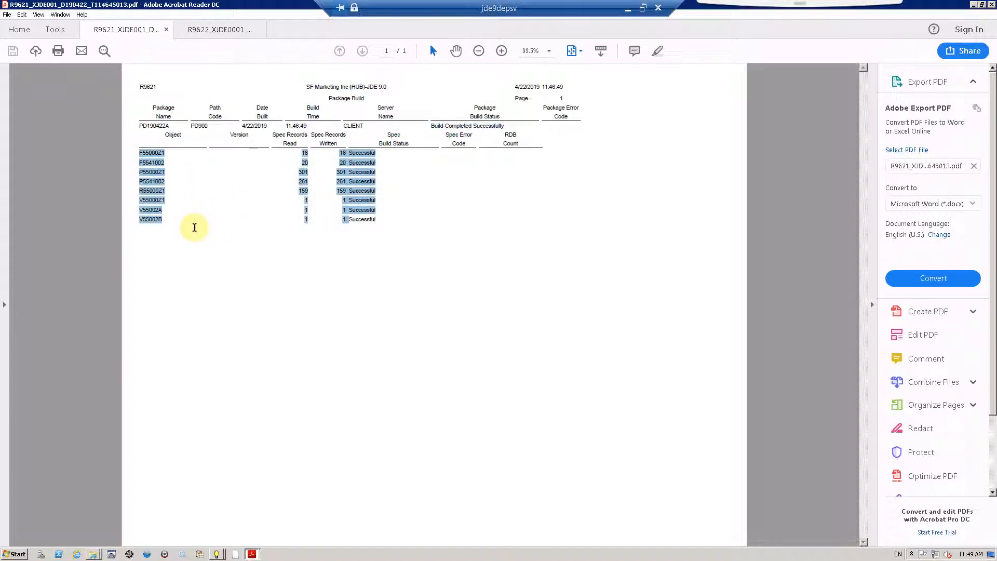
Step: Check the build status for Central Objects - PD900, JDE9ENTSV and JDEENTSV in the R9622 server package build report
click(220, 29)
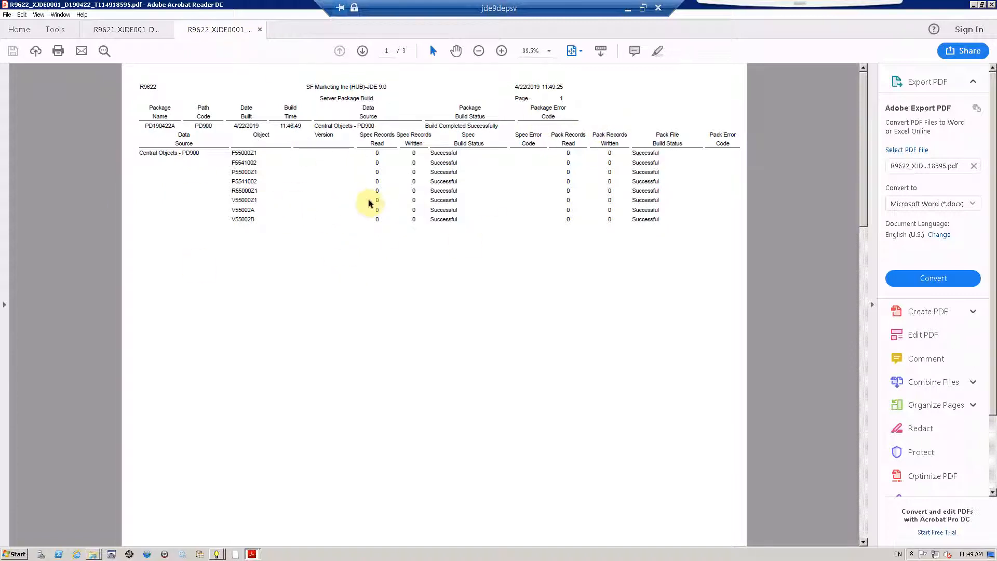
scroll(368, 203, down, 1)
drag(145, 129, 329, 127)
double_click(330, 128)
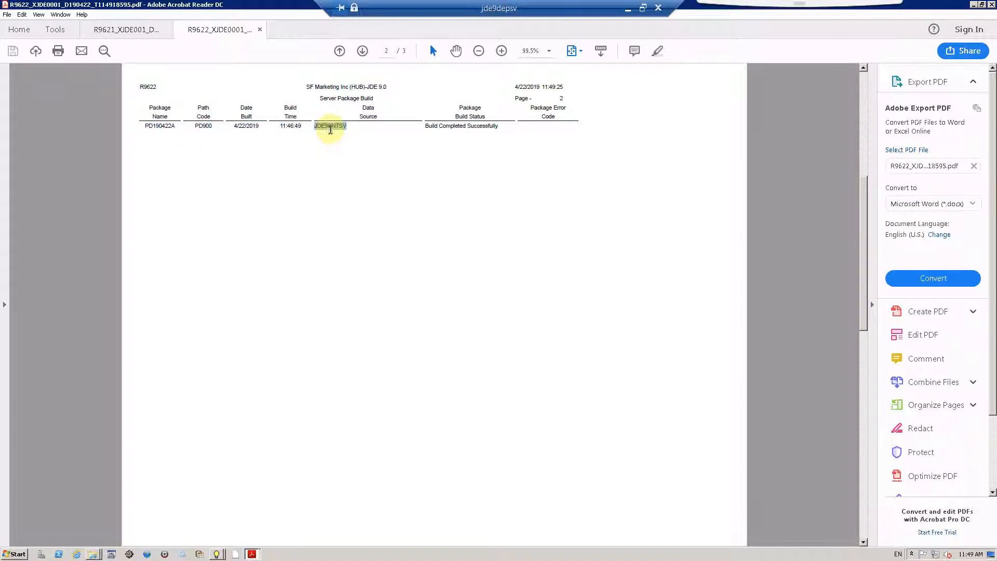
scroll(349, 179, down, 1)
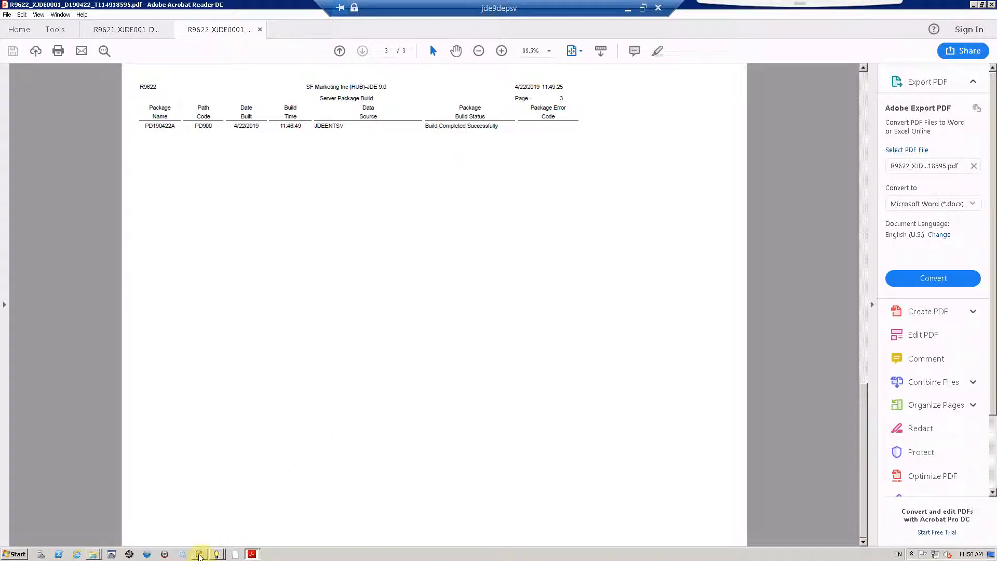
Step: Return to Package Assembly, start deploying PD190422A, and choose Enterprise Server as the deployment target
click(217, 554)
click(217, 535)
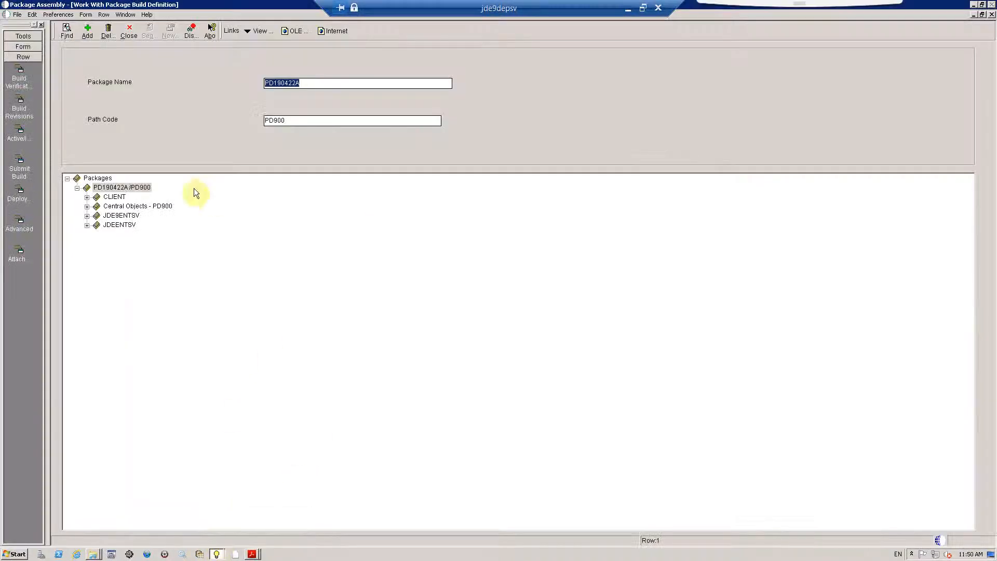
click(19, 197)
click(108, 35)
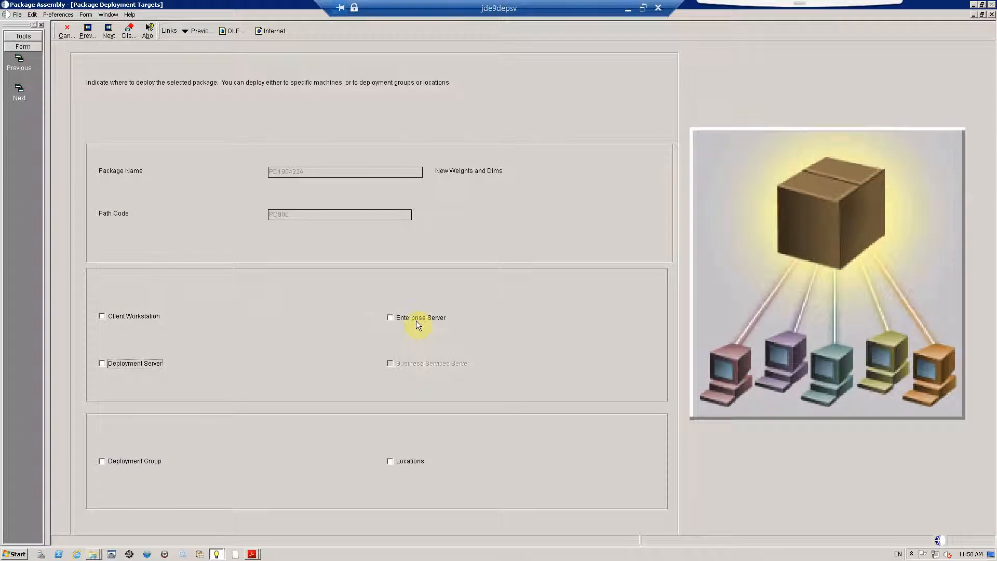
click(420, 317)
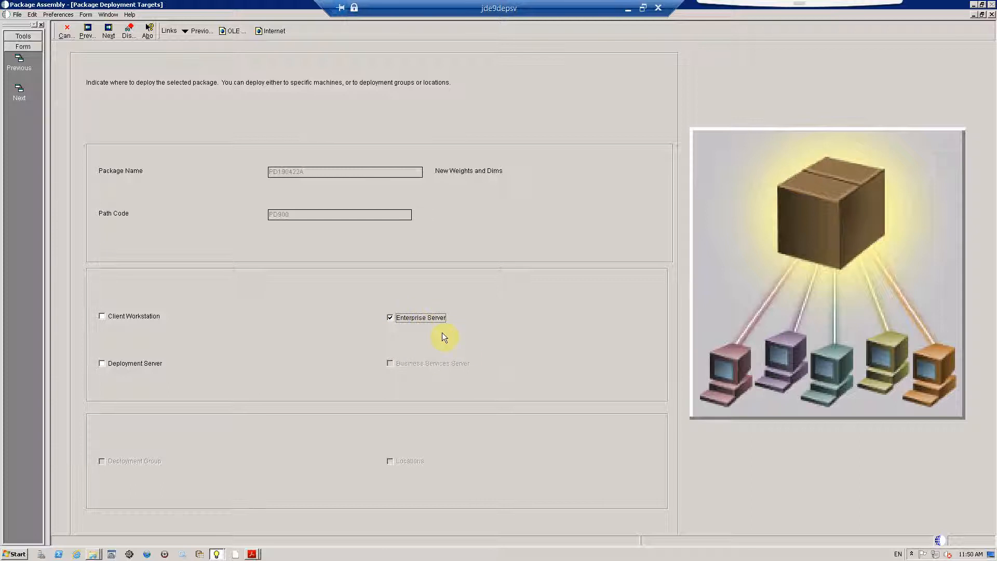
Step: Accept the default deployment attributes and include enterprise servers JDE9ENTSV and JDEENTSV as recipients of package PD190422A
click(108, 31)
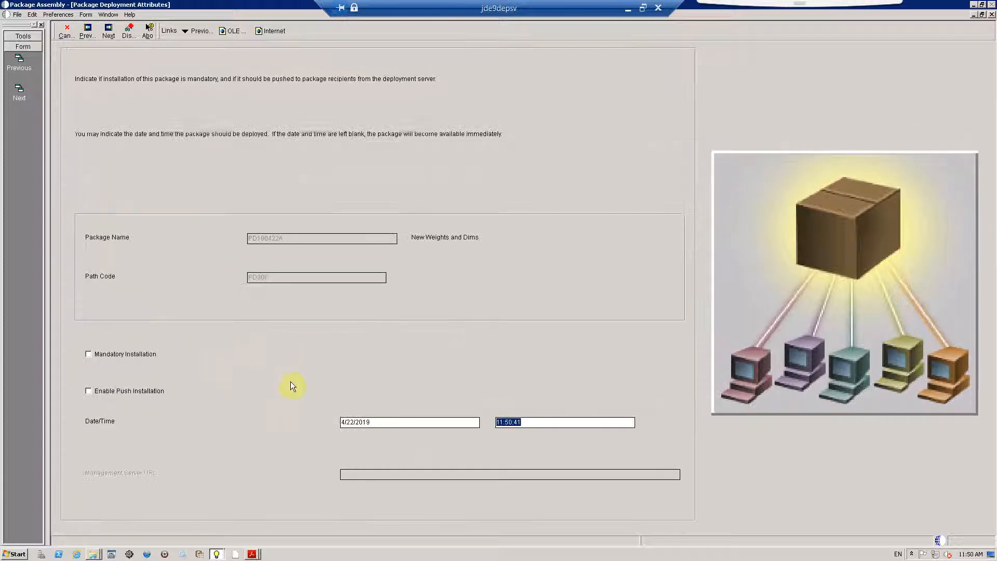
click(112, 34)
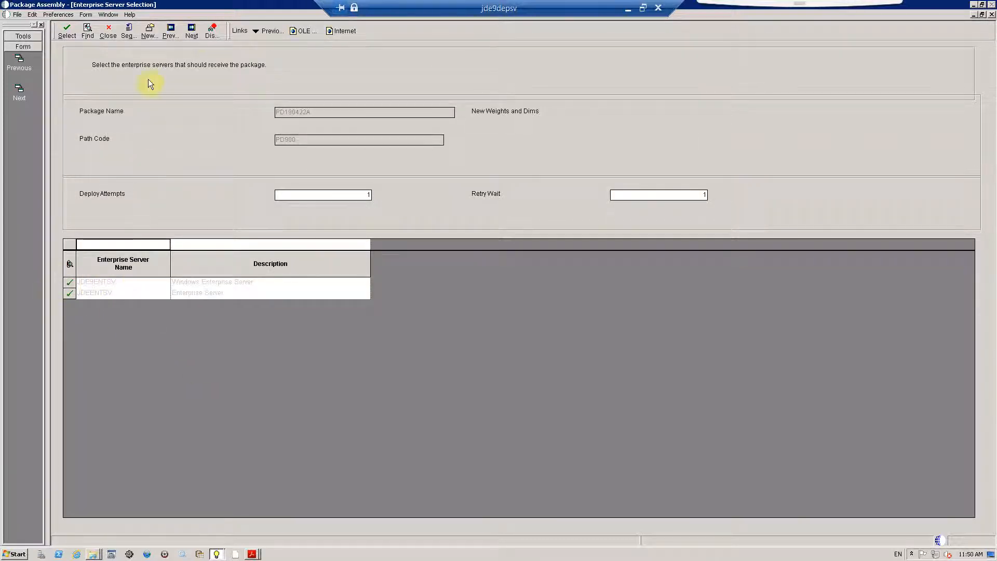
click(191, 32)
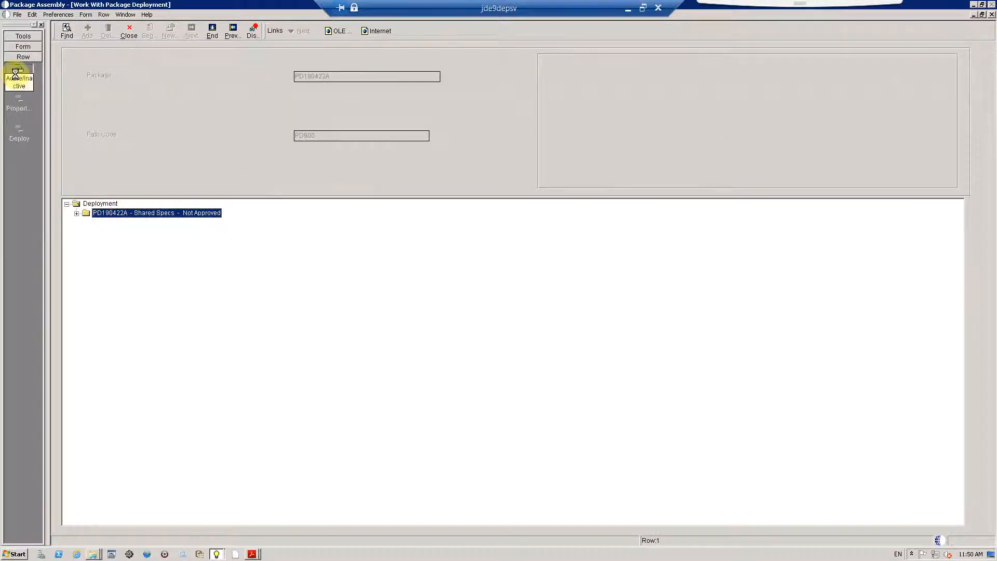
Step: Activate package PD190422A and deploy its Enterprise Server entry dated 4/22/2019 - 11:50:41
click(76, 214)
click(86, 241)
click(130, 250)
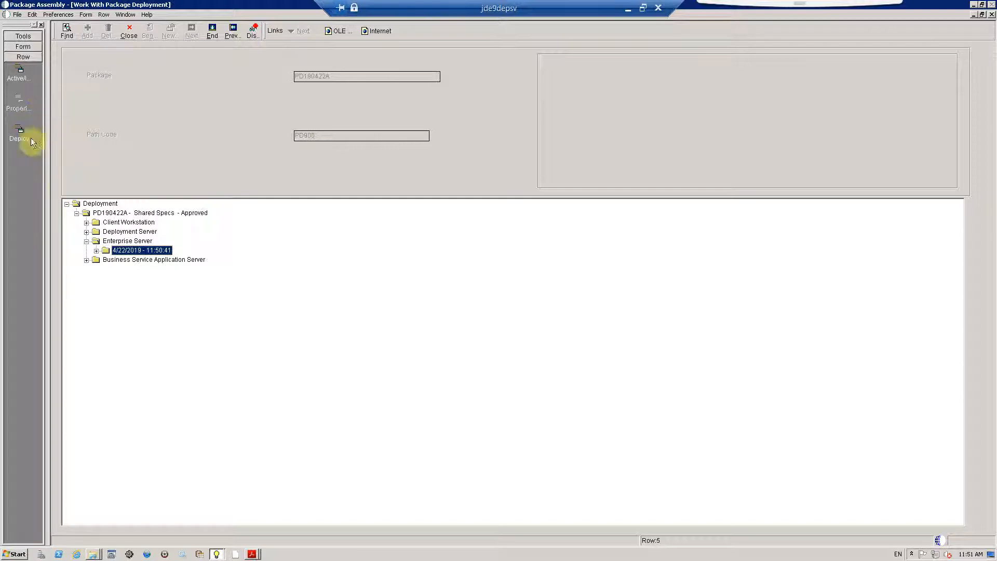
click(15, 134)
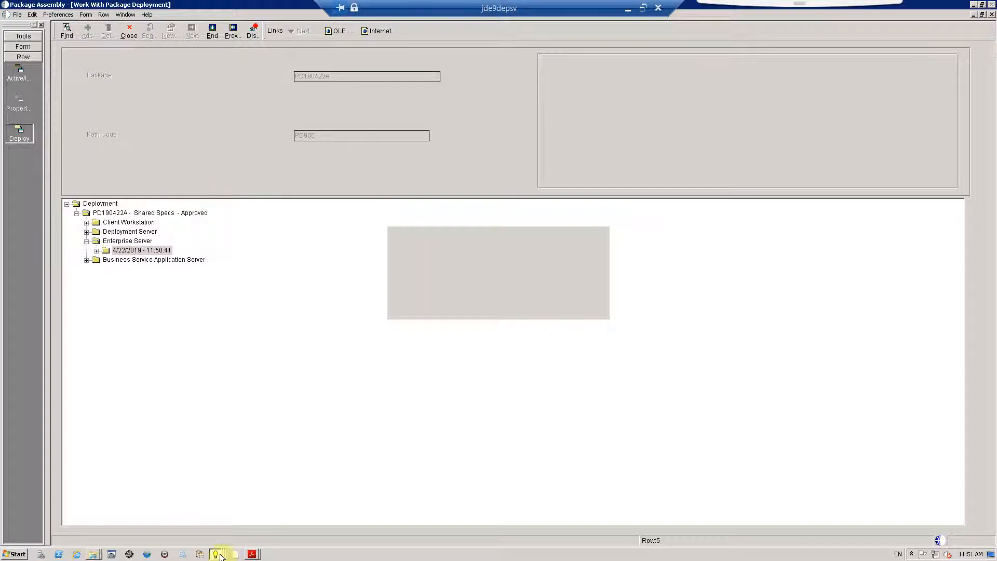
Step: Switch to the Object Management Workbench session on vmjde9ws03 and restore it to a smaller window
mouse_move(220, 556)
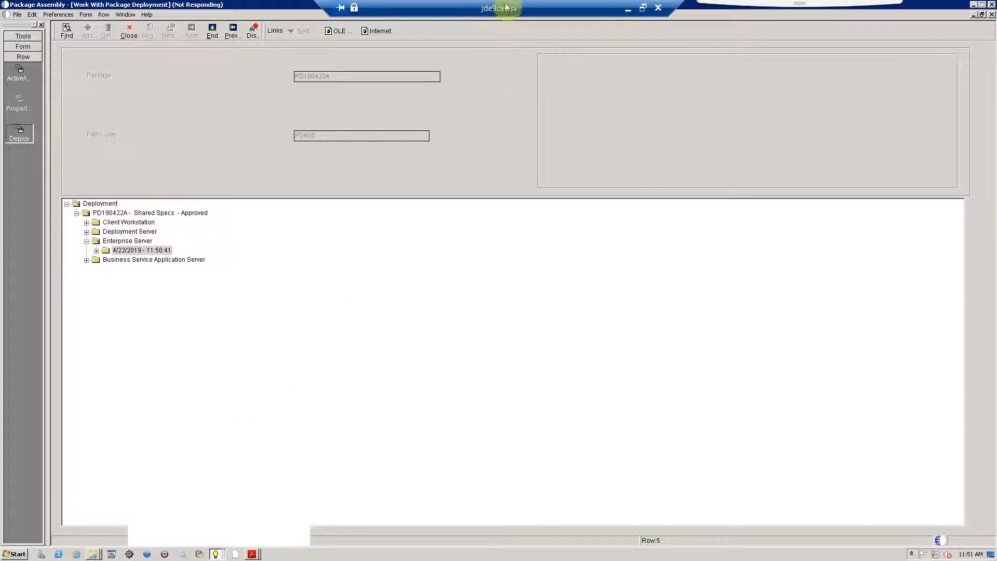
click(632, 10)
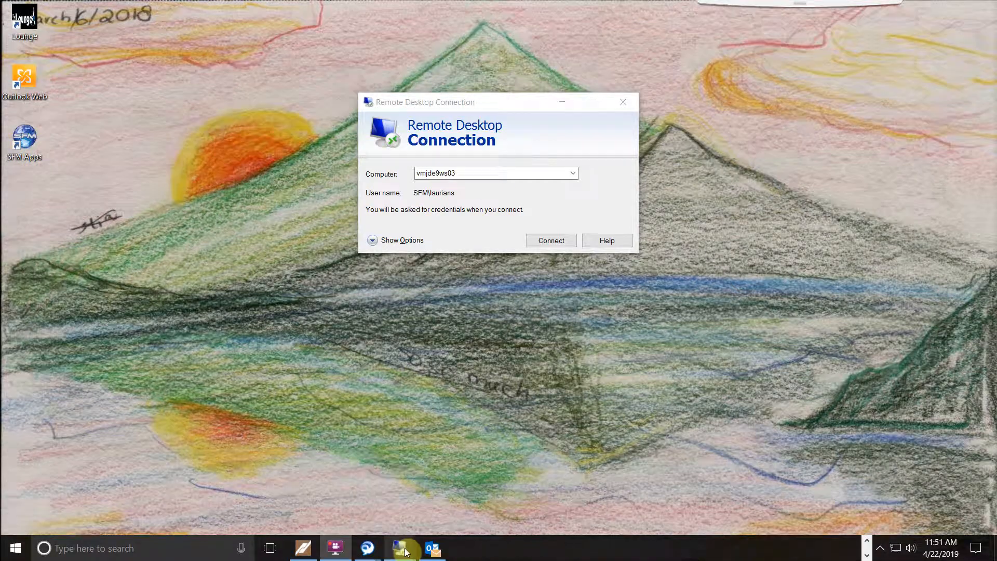
mouse_move(421, 535)
click(543, 485)
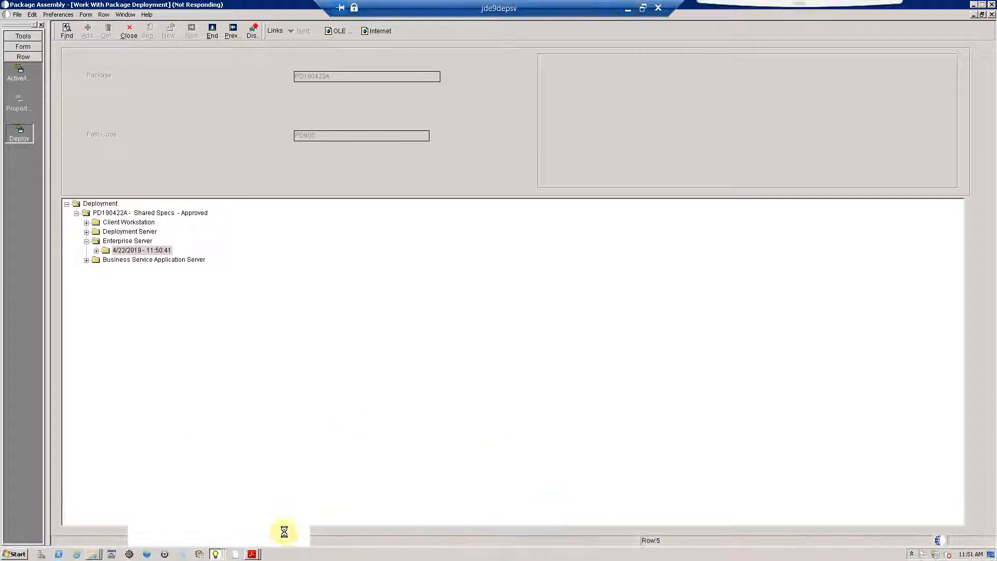
click(629, 8)
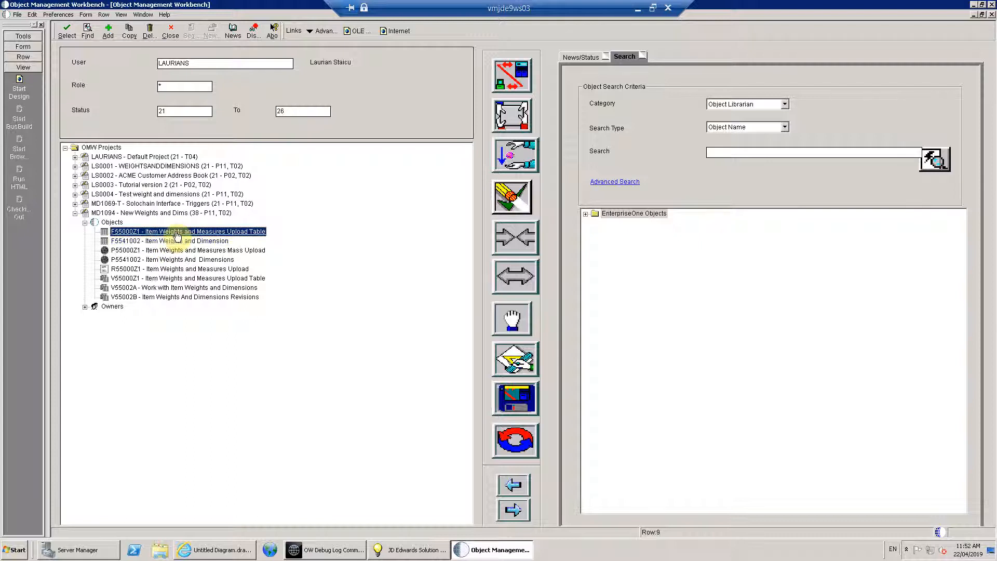
double_click(571, 10)
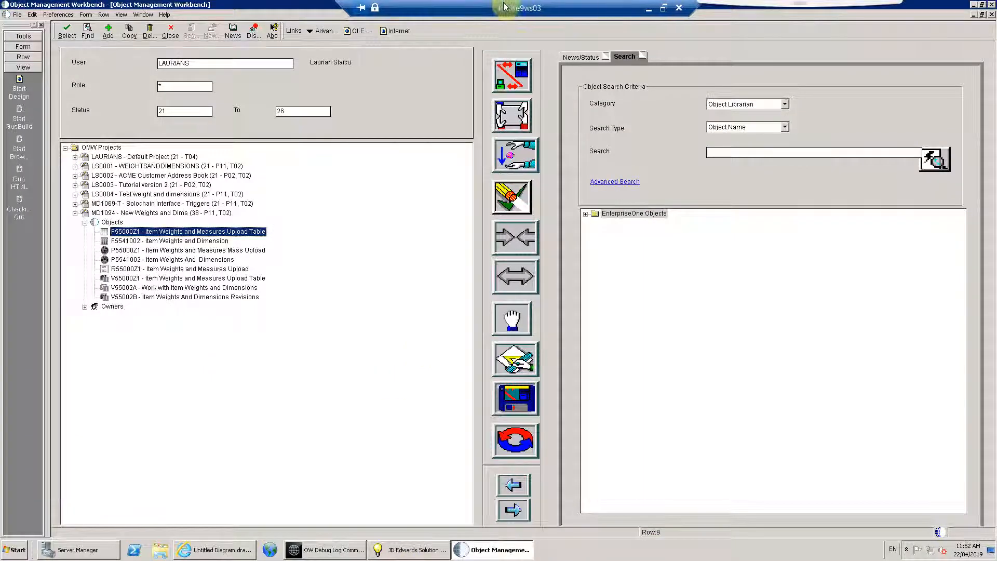
double_click(504, 7)
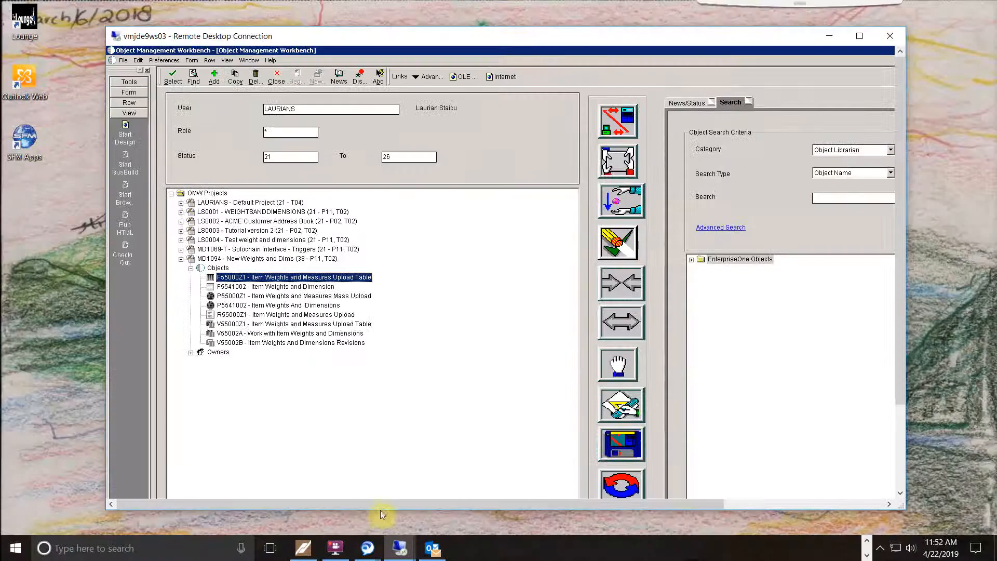
Step: Return to the jde9depsv session and check the progress of the package deployment
click(398, 548)
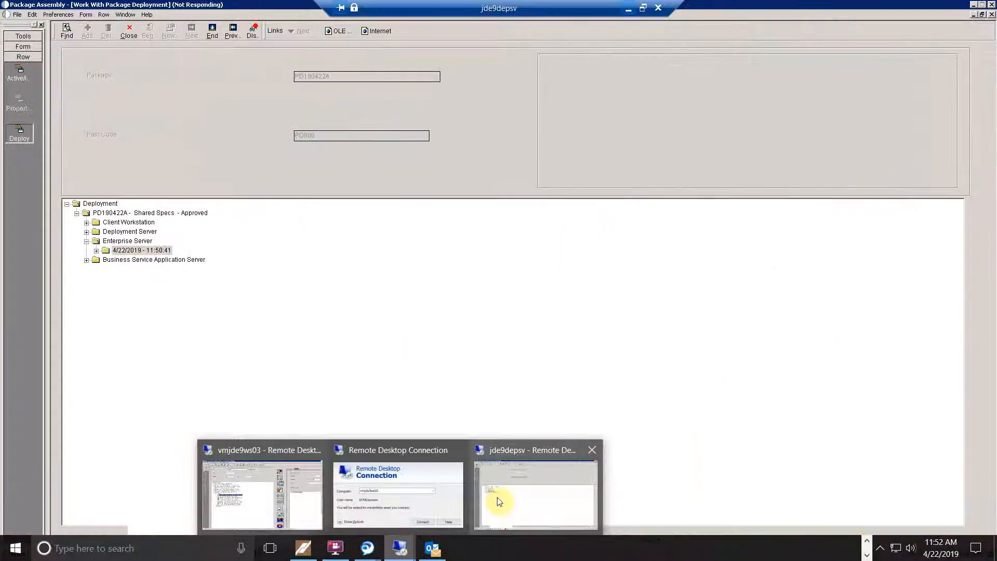
click(497, 501)
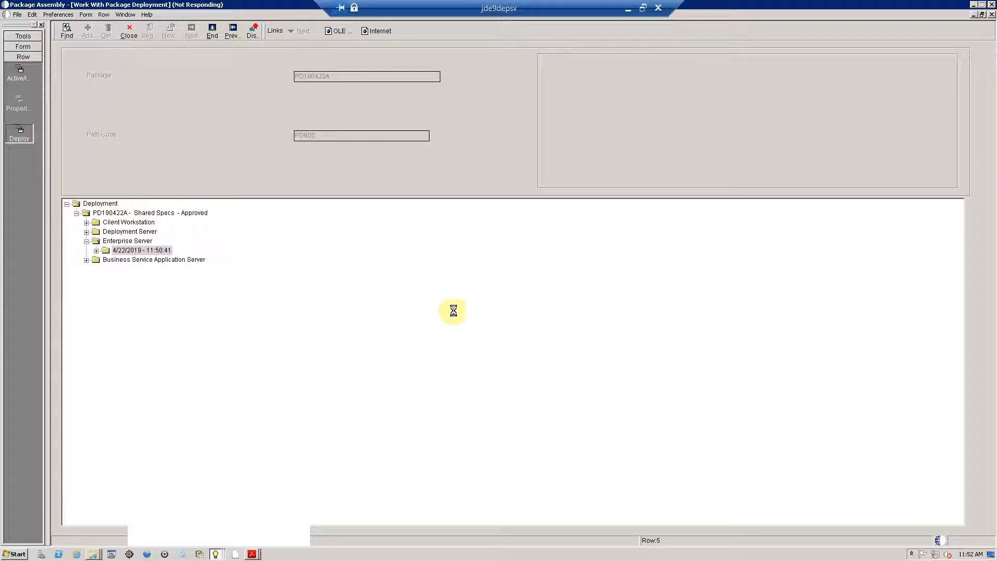
click(216, 554)
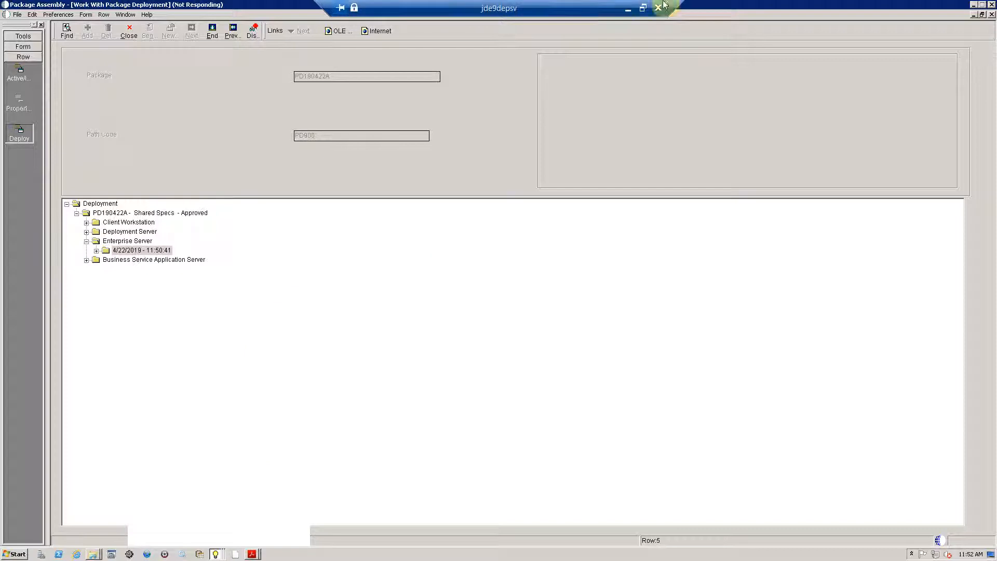
Step: In Object Management Workbench on vmjde9ws03, open the design of table F5541002 and generate it in Business Data - PROD
click(628, 11)
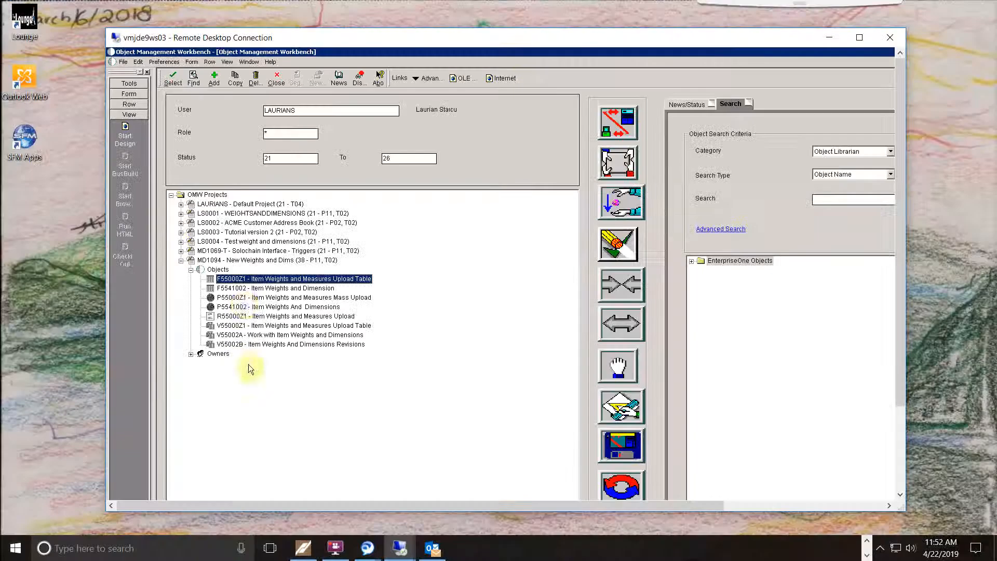
click(260, 288)
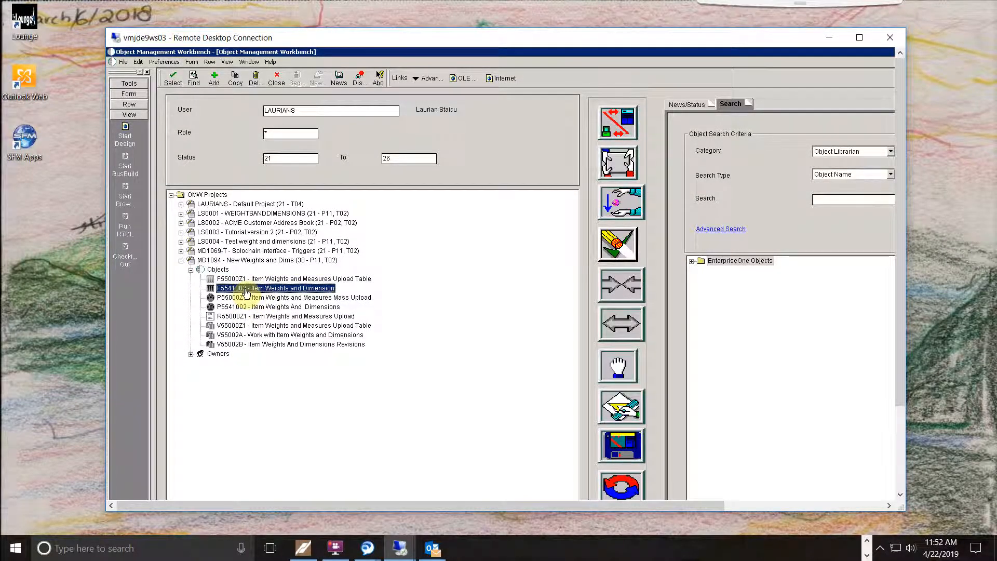
click(620, 407)
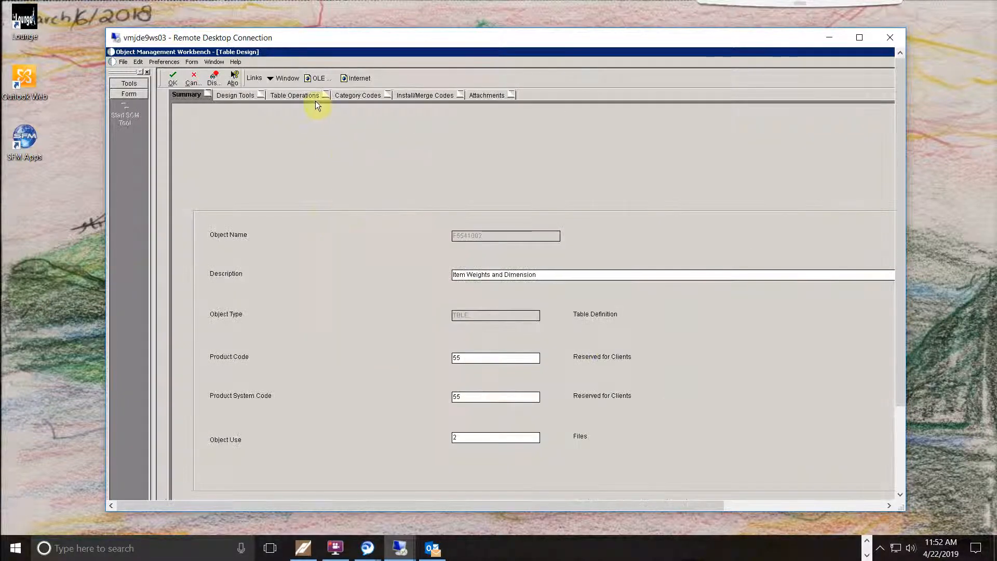
click(306, 95)
click(292, 228)
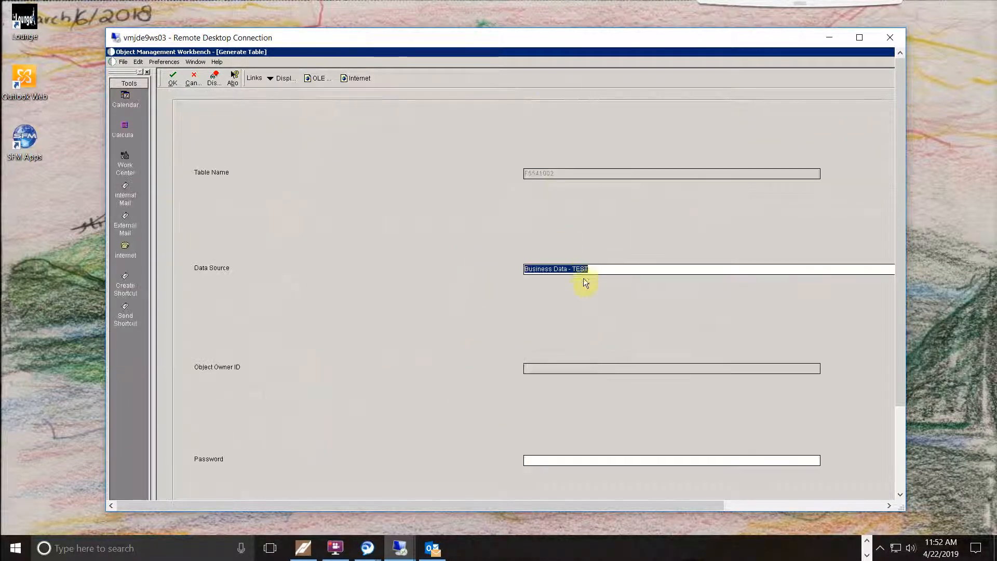
drag(572, 269, 597, 286)
text(PROD)
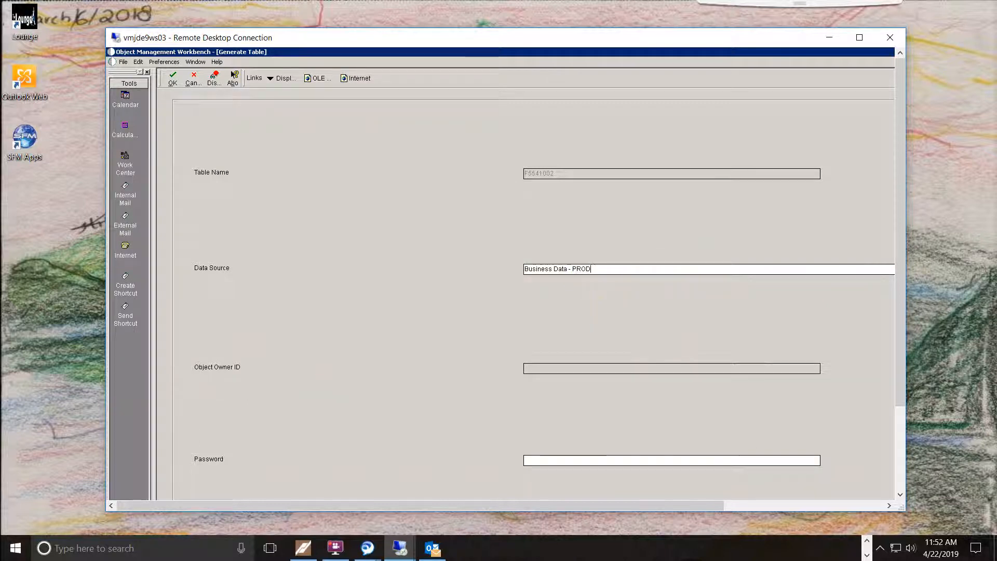
key(Return)
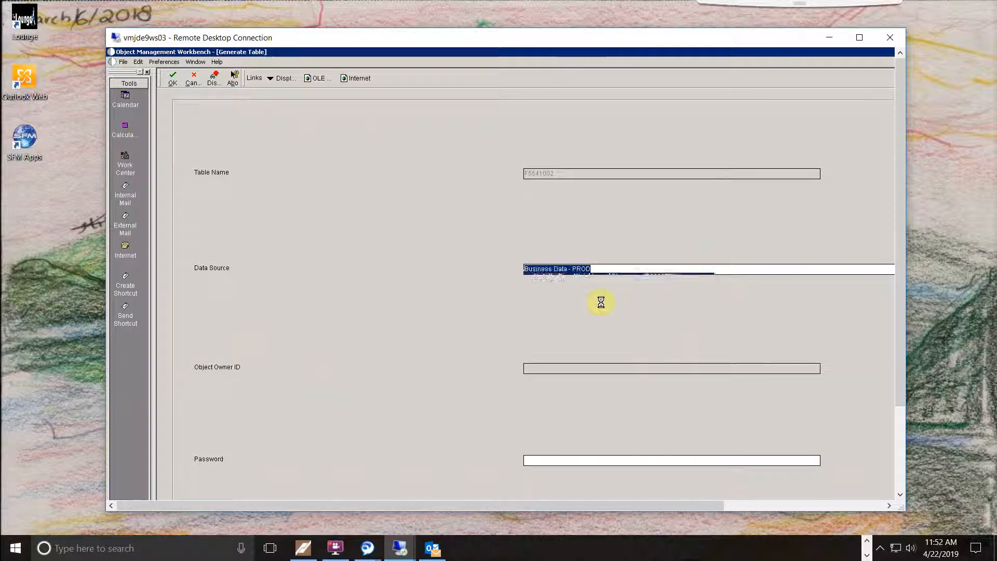
click(618, 339)
Step: Generate table F5541002 in the Business Data - CRP data source as well
click(293, 229)
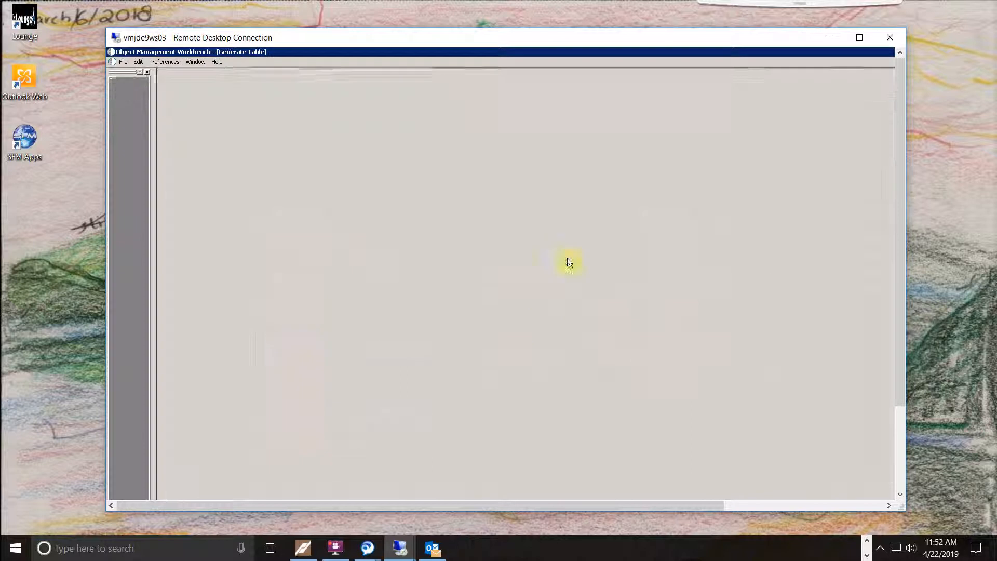
double_click(581, 269)
text(CRP)
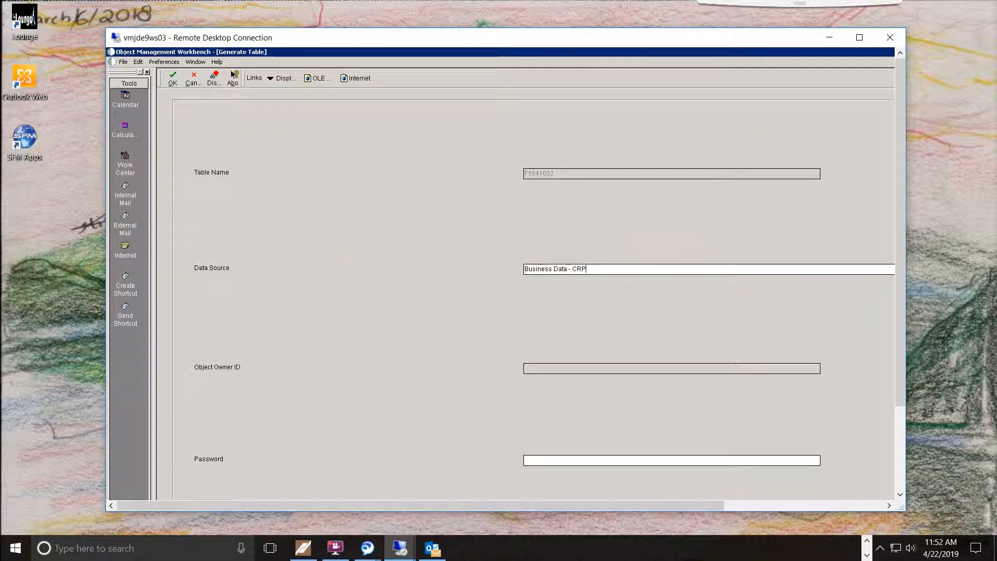
key(Return)
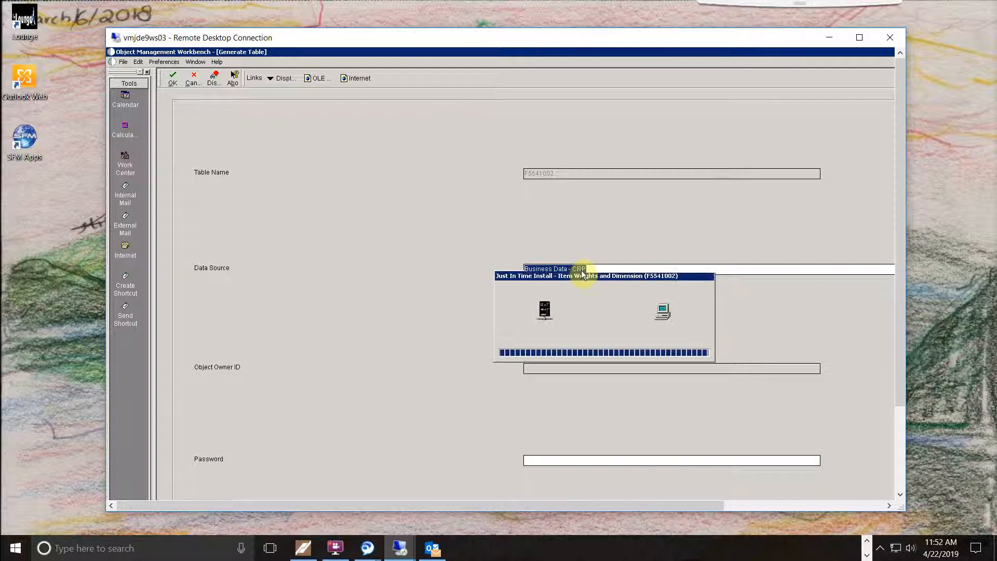
click(604, 339)
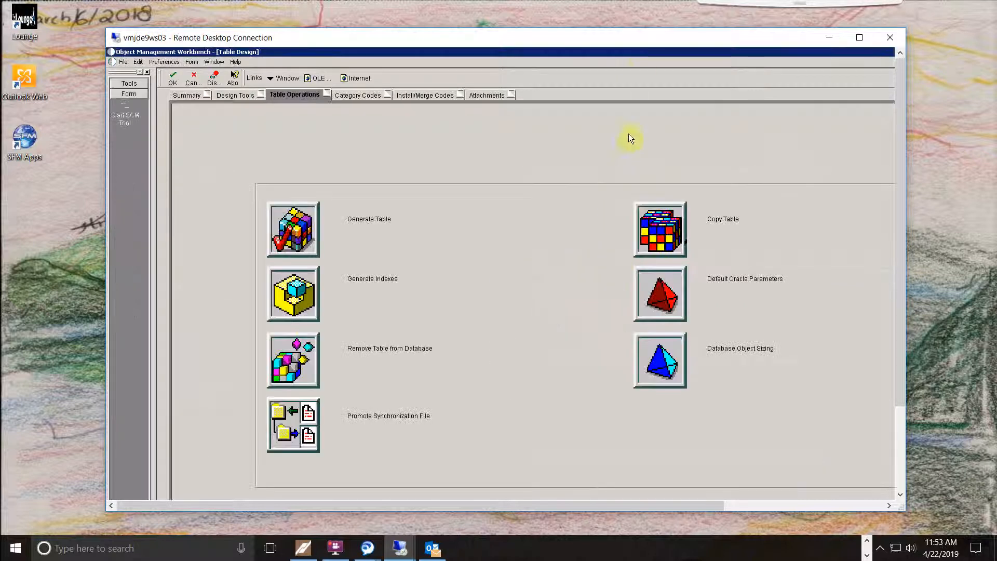
Step: Check the package name, path code, servers and deployment status in the R98825D Enterprise Server Deployment report on jde9depsv
double_click(639, 39)
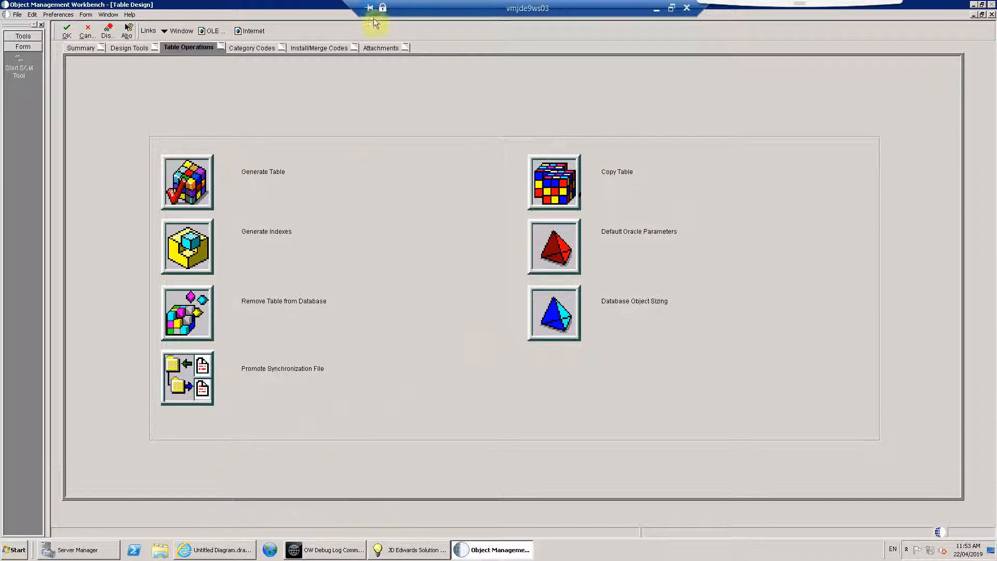
double_click(526, 8)
click(500, 497)
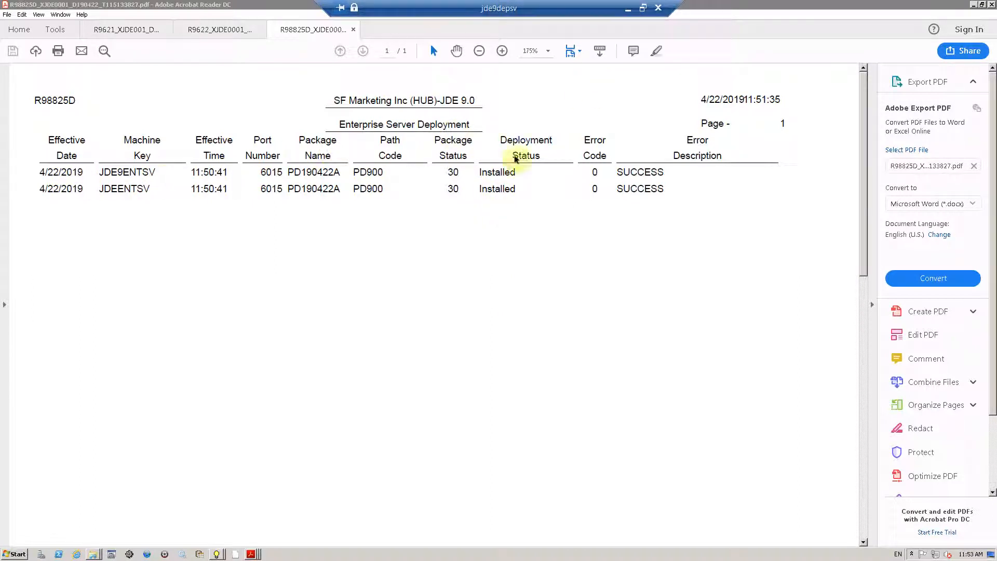
double_click(312, 172)
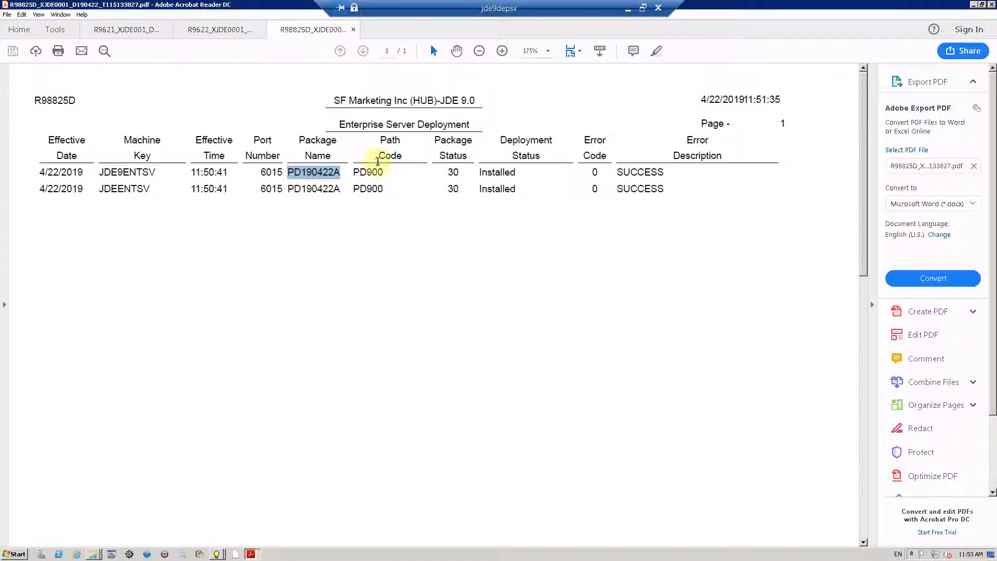
double_click(366, 172)
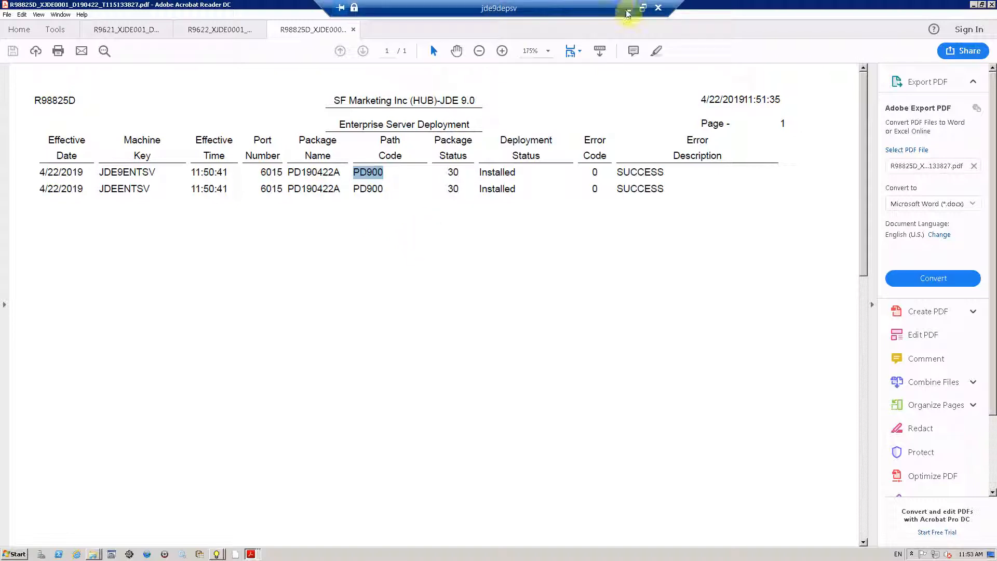
drag(111, 172, 156, 172)
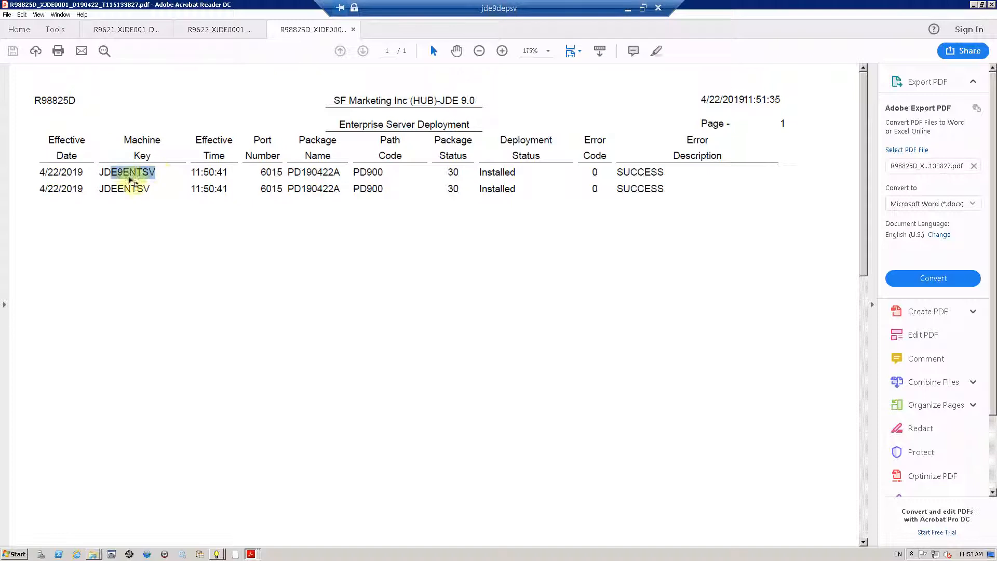
Step: Back on vmjde9ws03, leave F5541002, open the design of table F55000Z1 and generate it in Business Data - PROD
click(628, 9)
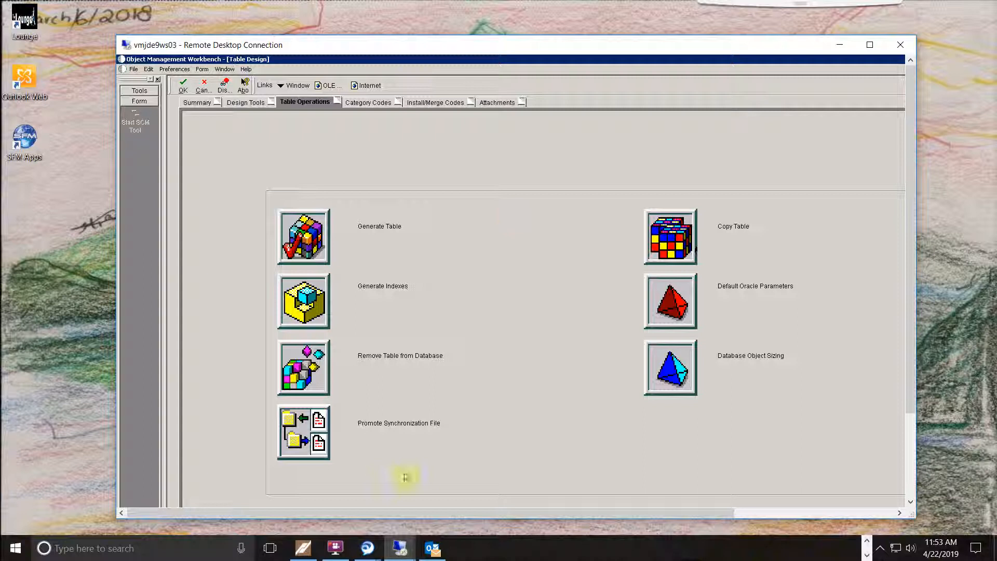
click(204, 88)
click(290, 287)
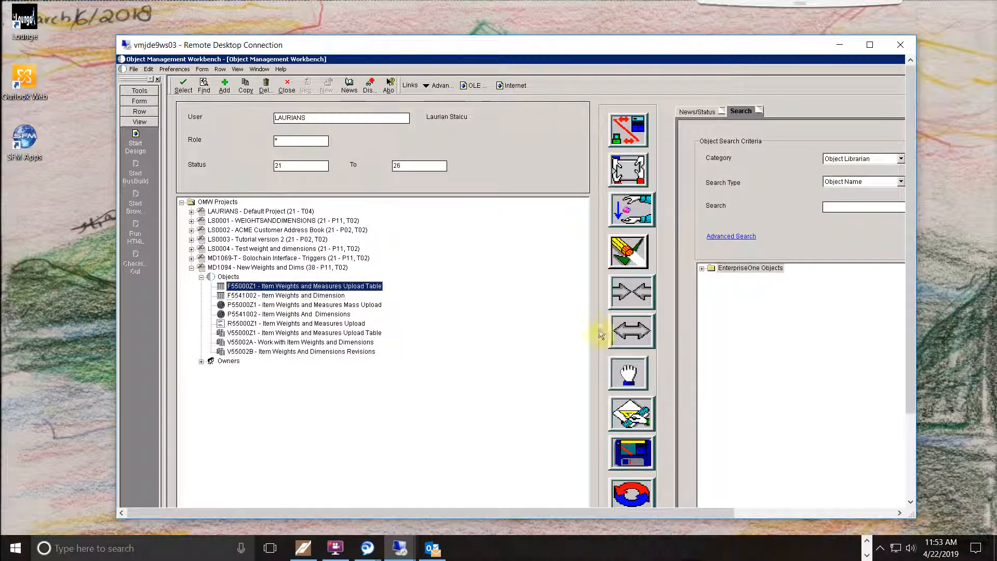
click(623, 400)
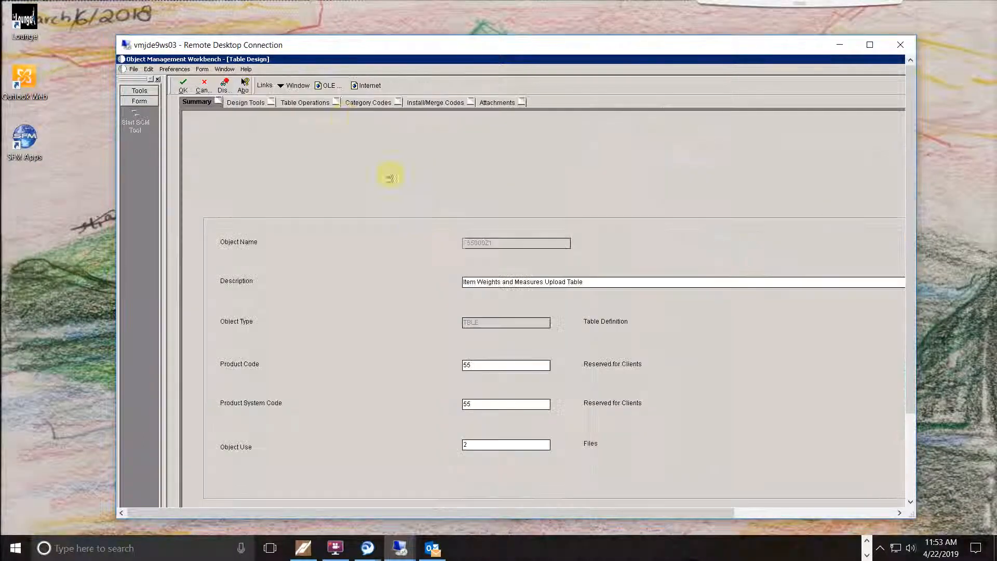
click(308, 108)
click(306, 237)
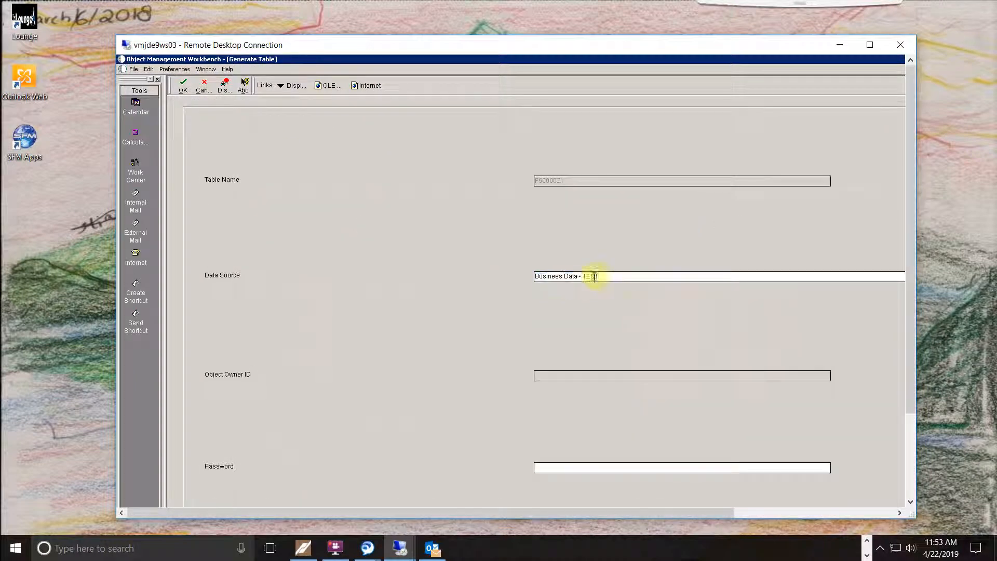
text(PROD)
key(Return)
click(624, 345)
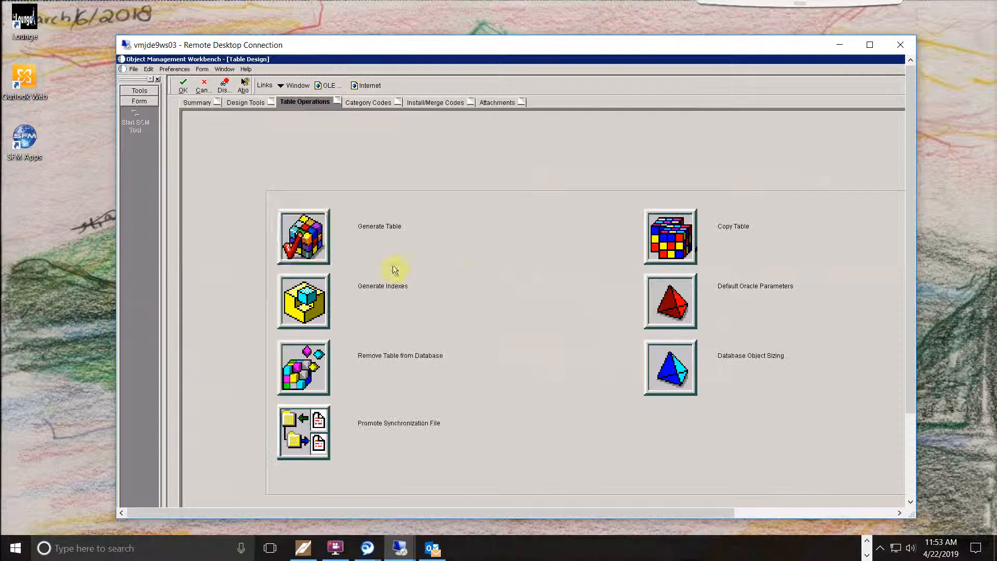
Step: Run table generation for F55000Z1 a second time with Business Data - PROD as the data source
double_click(591, 276)
text(PROD)
key(Return)
click(619, 345)
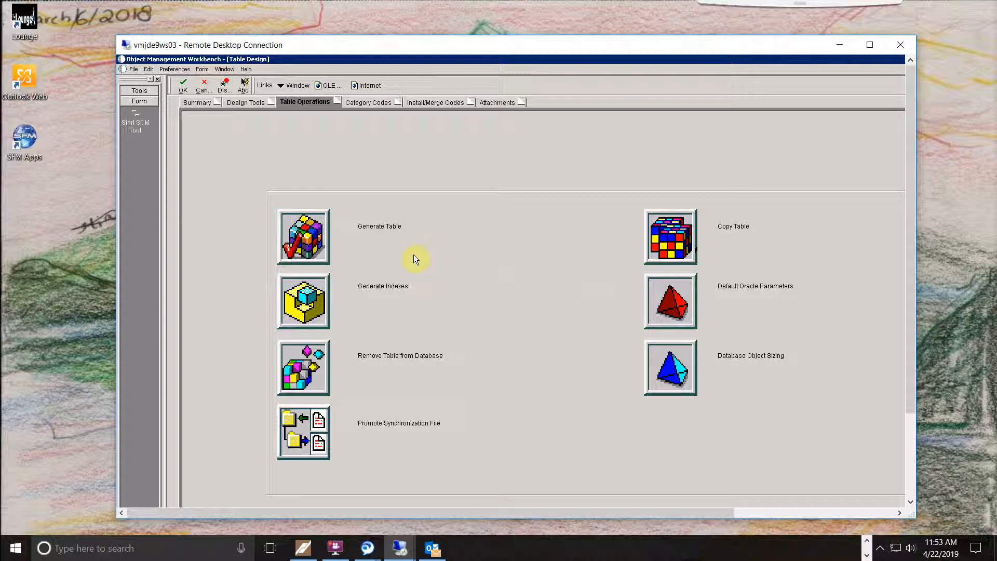
Step: Close the F55000Z1 table design, select report R55000Z1 in project MD1094, and switch from the vmjde9ws03 session to Aqua Data Studio
double_click(500, 46)
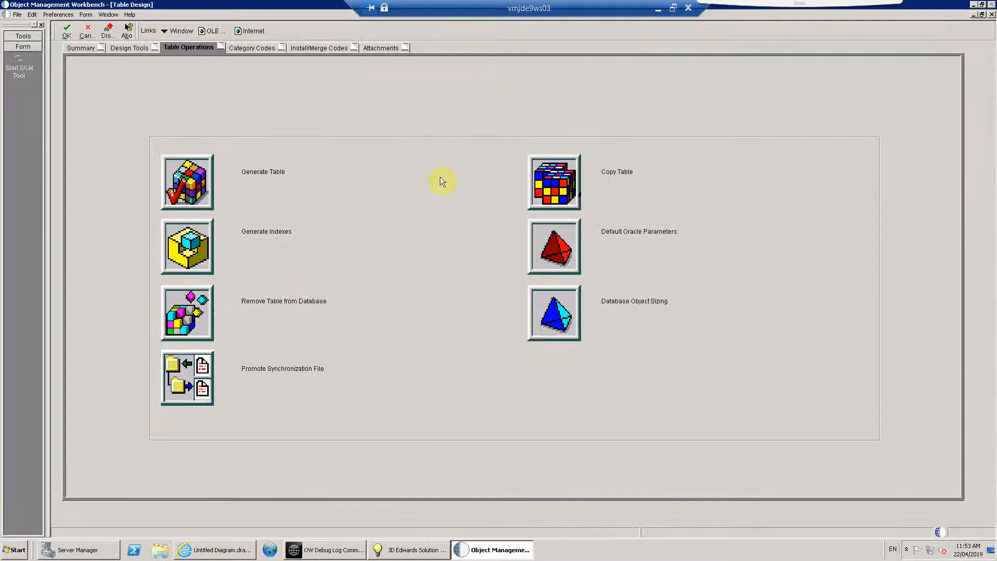
click(66, 32)
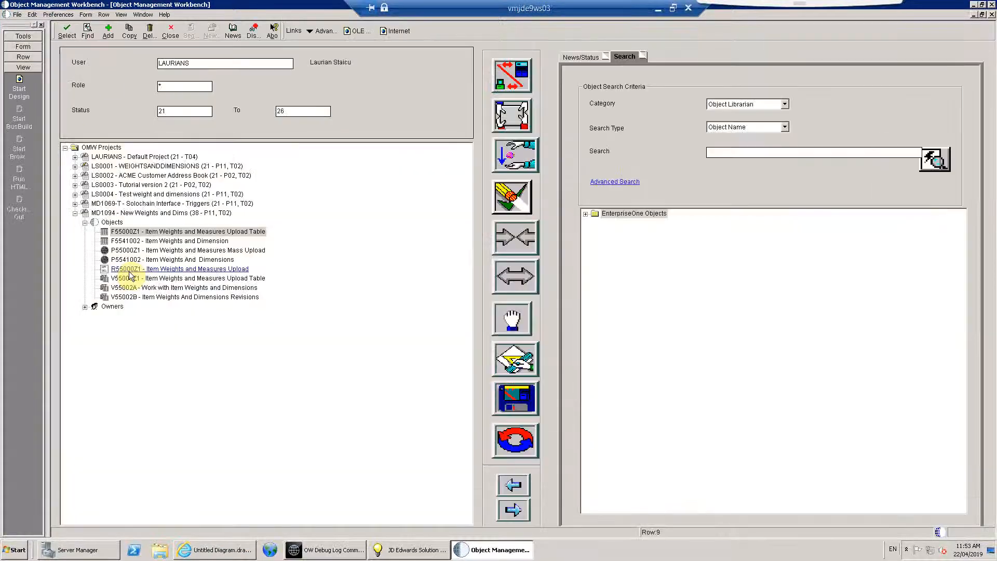
click(186, 268)
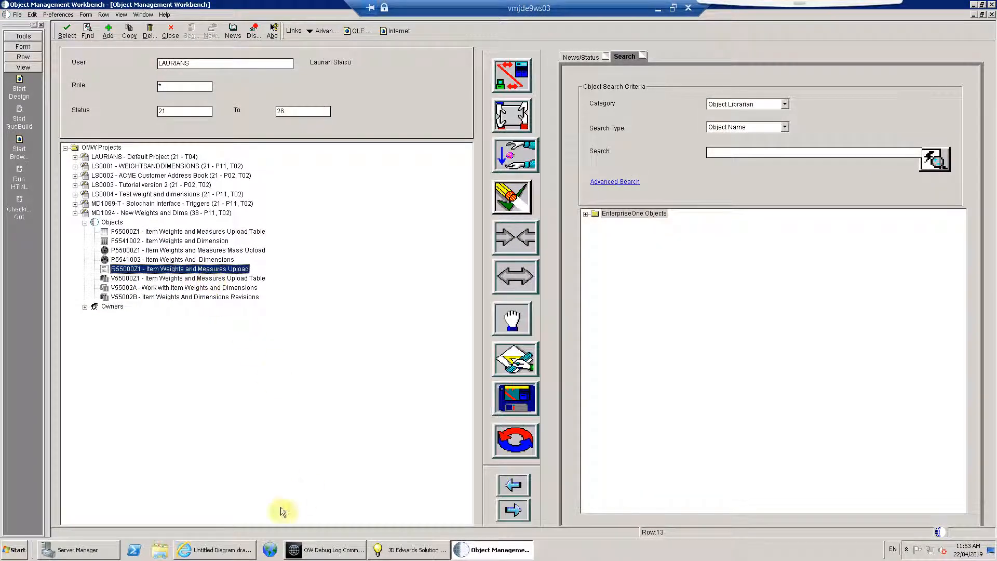
click(658, 8)
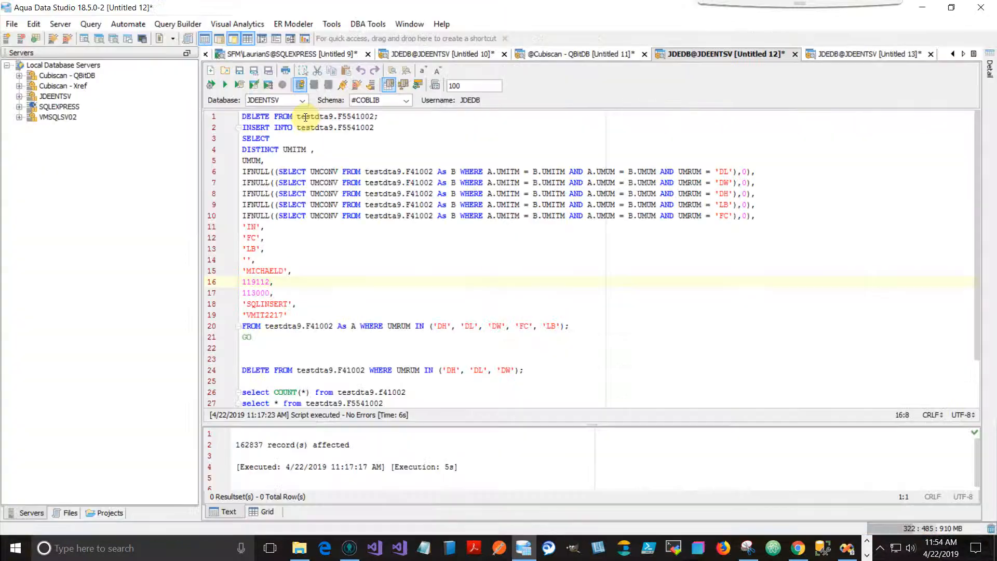
Step: Change the library to proddta9 in the F5541002 DELETE and INSERT, the outer F41002 FROM clause and the separate F41002 DELETE
double_click(314, 116)
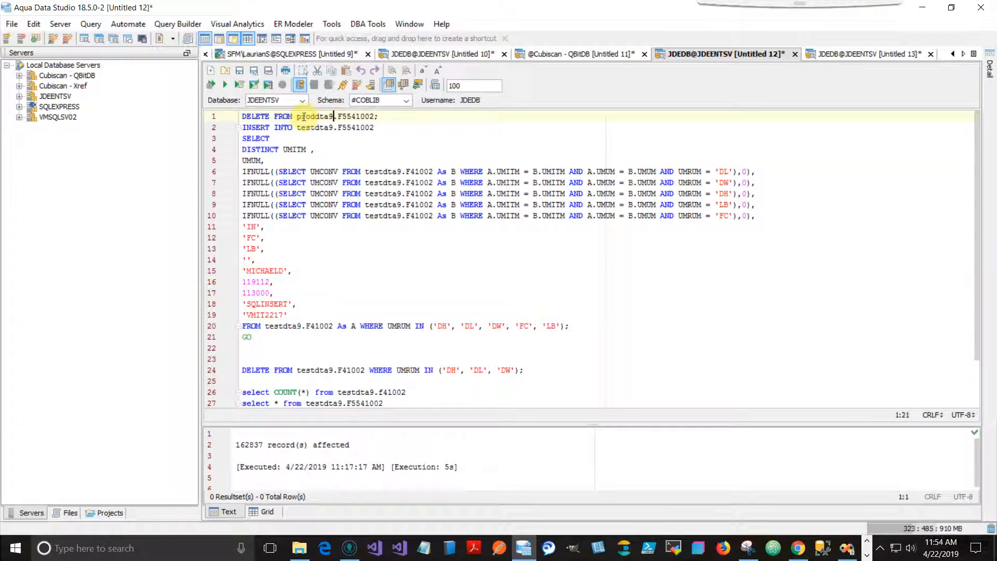
double_click(314, 128)
text(proddta9)
double_click(294, 326)
text(proddta9)
double_click(315, 370)
text(proddta9)
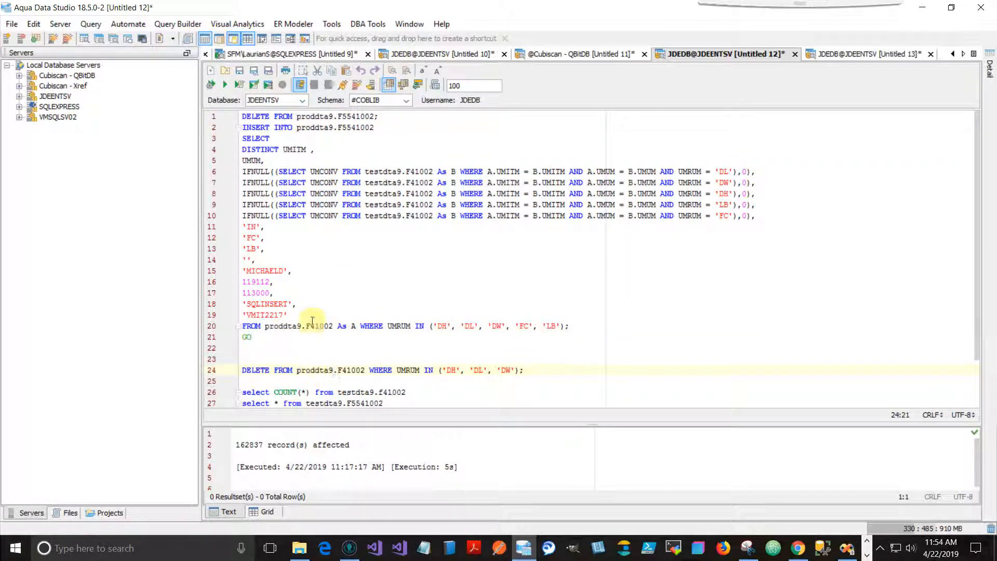
Step: Change the library to proddta9 in all five IFNULL subqueries on F41002, from UMRUM 'DL' through 'FC'
double_click(378, 172)
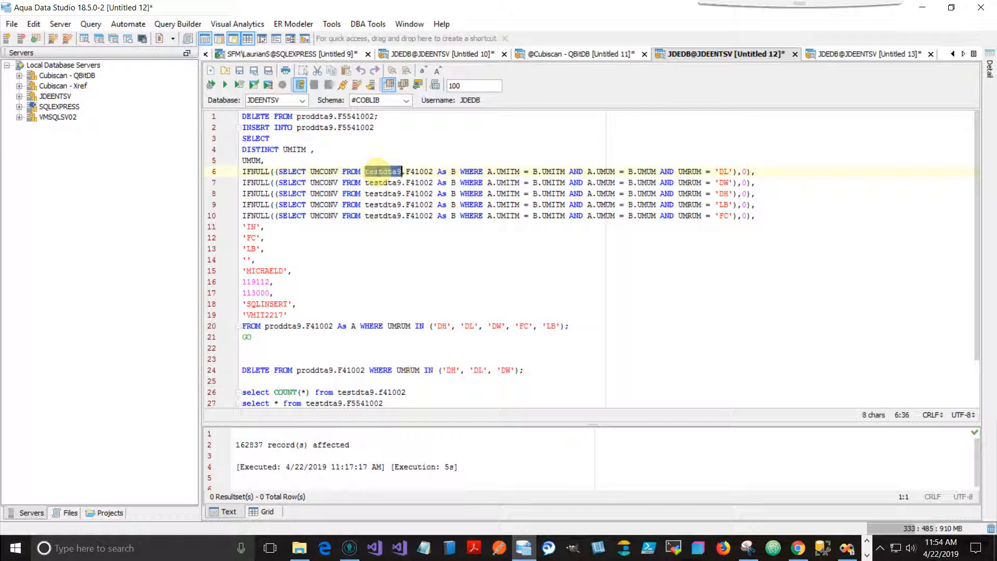
text(proddta9)
double_click(378, 183)
text(proddta9)
double_click(379, 194)
text(proddta9)
double_click(378, 204)
text(proddta9)
double_click(378, 216)
text(proddta9)
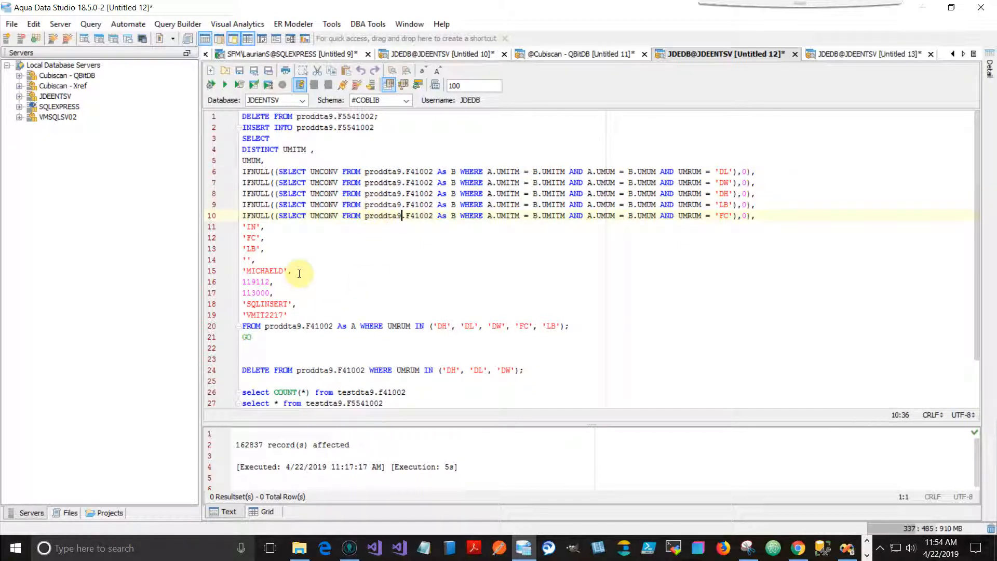
Step: Set the time value on line 17 of the INSERT statement to 120000
click(243, 294)
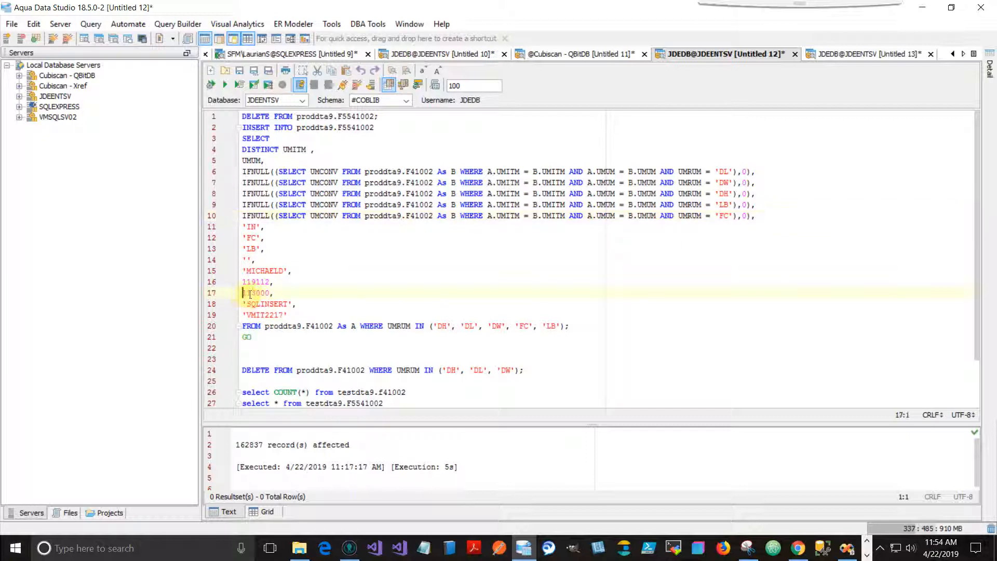
drag(257, 293, 243, 294)
key(Delete)
key(Delete)
key(Delete)
key(Delete)
text(1201)
text(0)
Step: Execute only the INSERT INTO proddta9.F5541002 statement, from line 2 through GO, without the preceding DELETE
click(259, 337)
drag(258, 337, 232, 128)
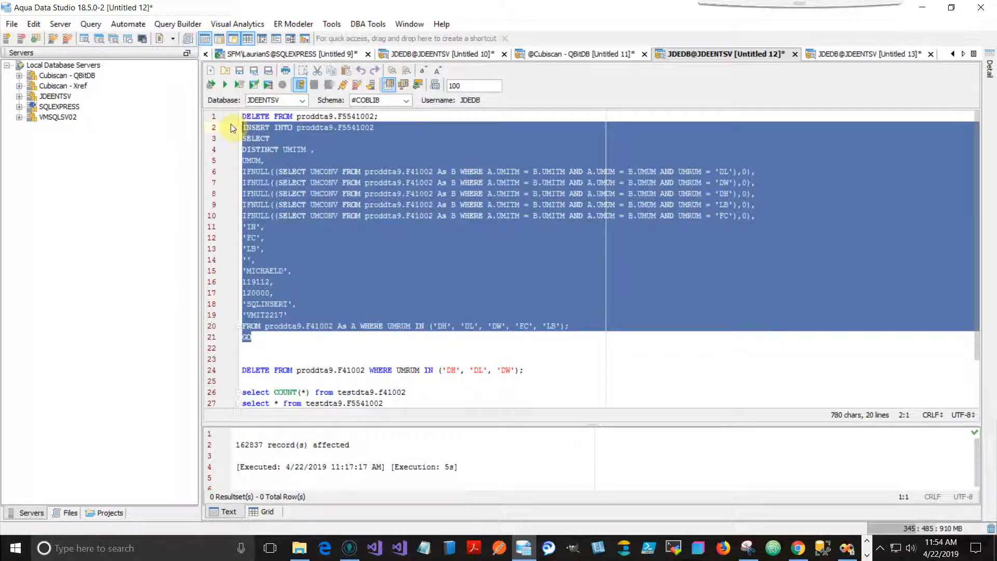
click(224, 84)
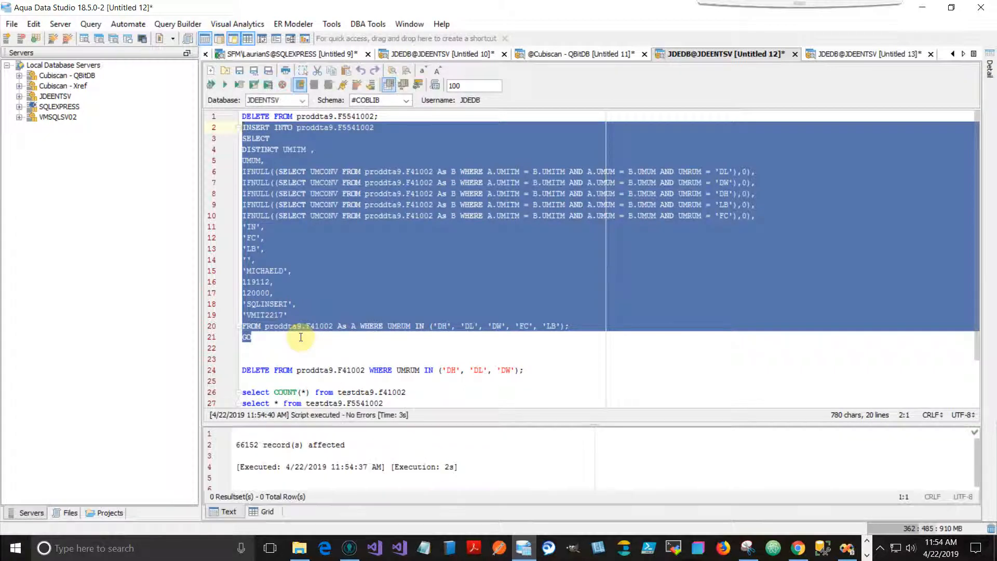
Step: Change the library to proddta9 in the F41002 count query and the F5541002 select query
double_click(351, 393)
text(proddta9)
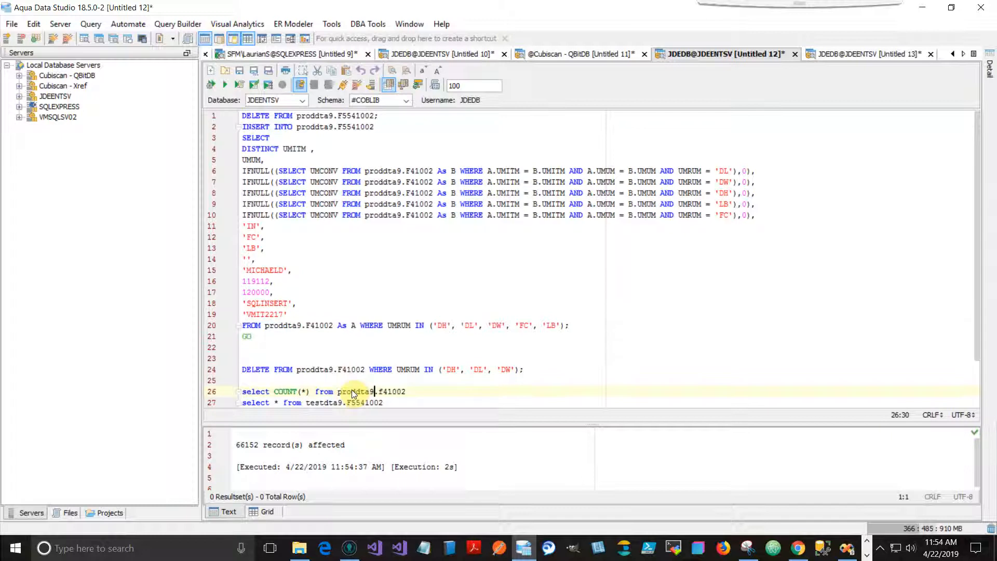
scroll(331, 369, down, 1)
double_click(351, 358)
key(ctrl+c)
double_click(323, 370)
key(ctrl+v)
Step: Run select * from proddta9.F5541002 with the maximum results set to 1000, and review the returned rows
drag(387, 369, 241, 370)
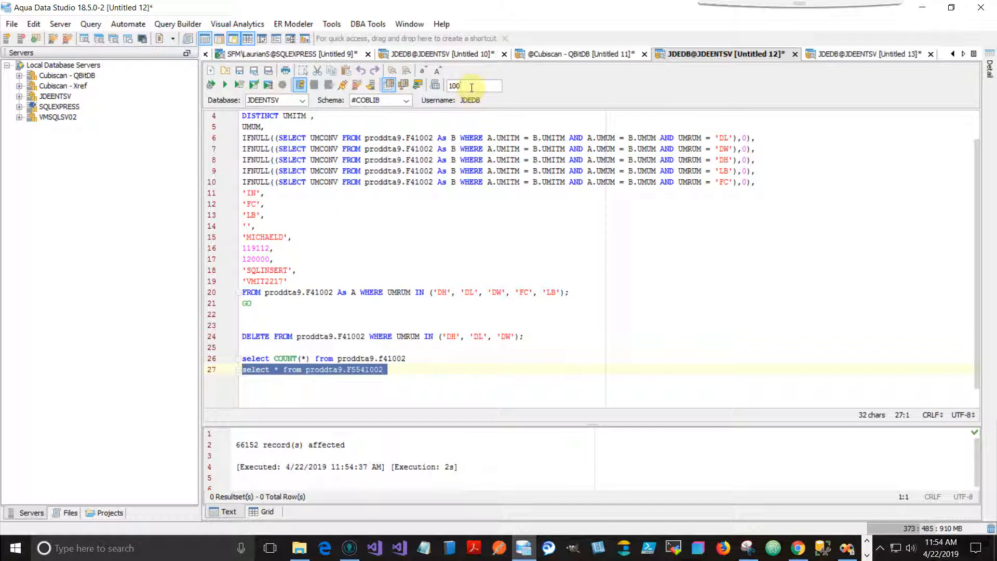
click(224, 84)
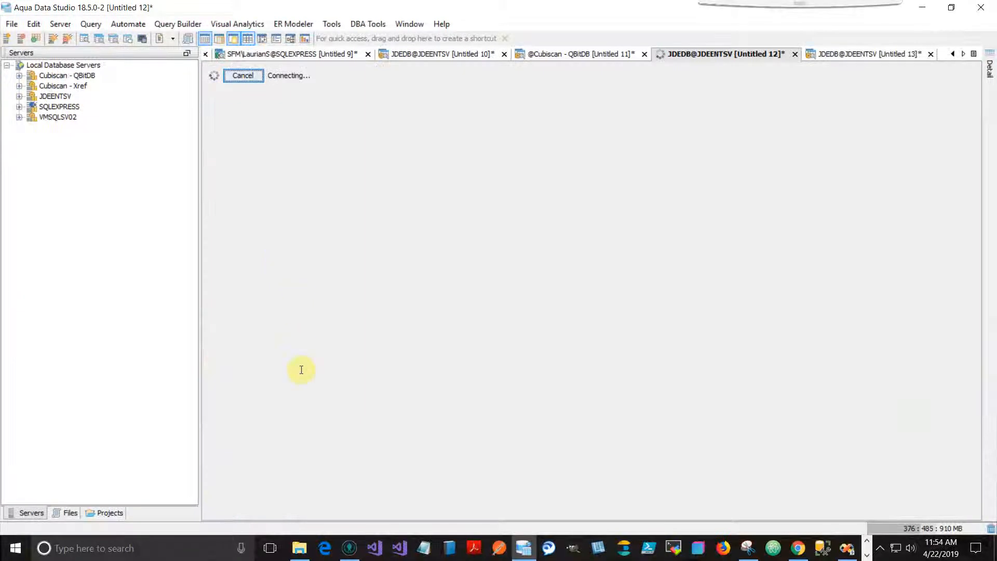
scroll(410, 441, down, 5)
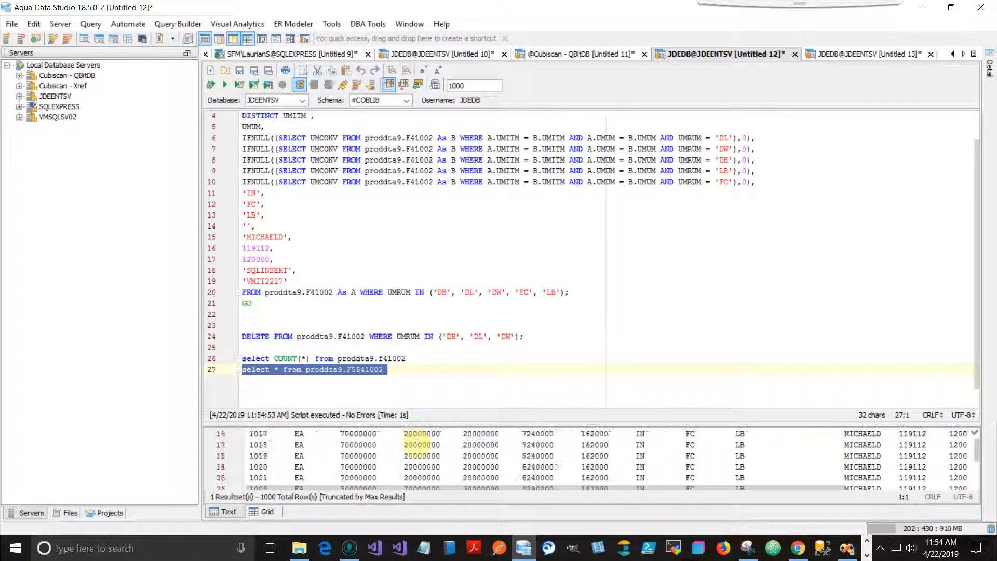
scroll(411, 441, up, 5)
click(471, 318)
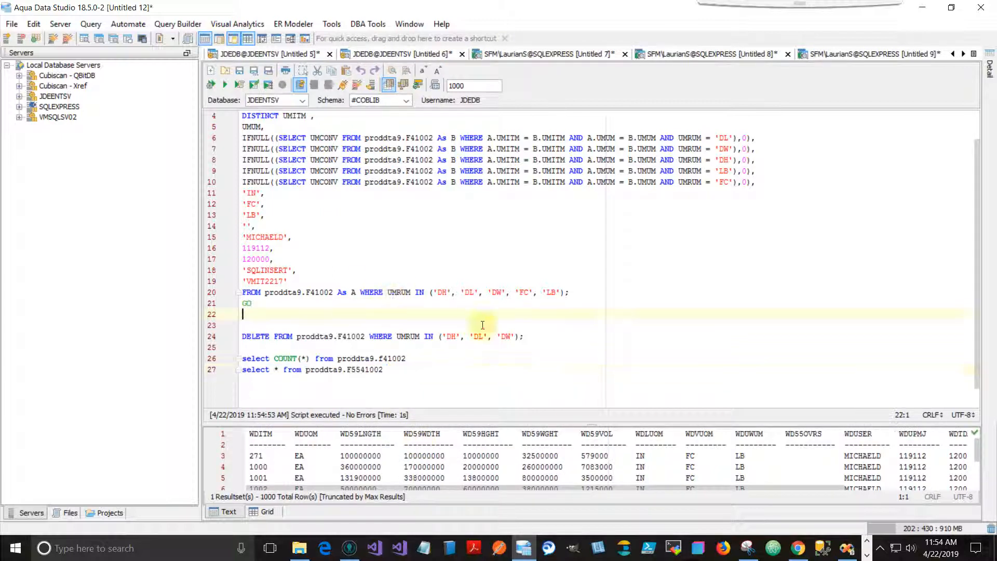
Step: Execute the DELETE on proddta9.F41002 for UMRUM 'DH', 'DL' and 'DW', and check the number of records affected
drag(525, 337, 242, 337)
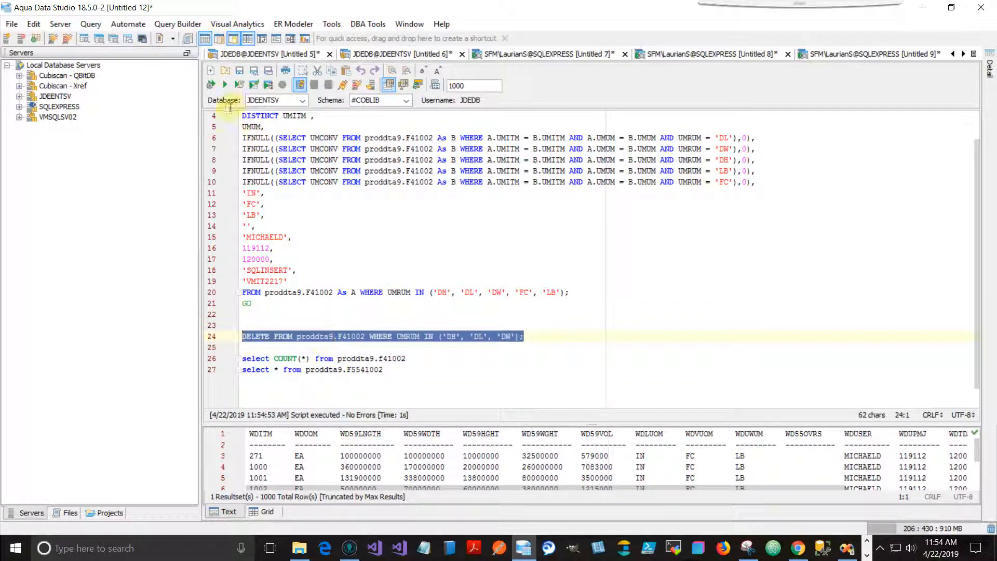
click(226, 88)
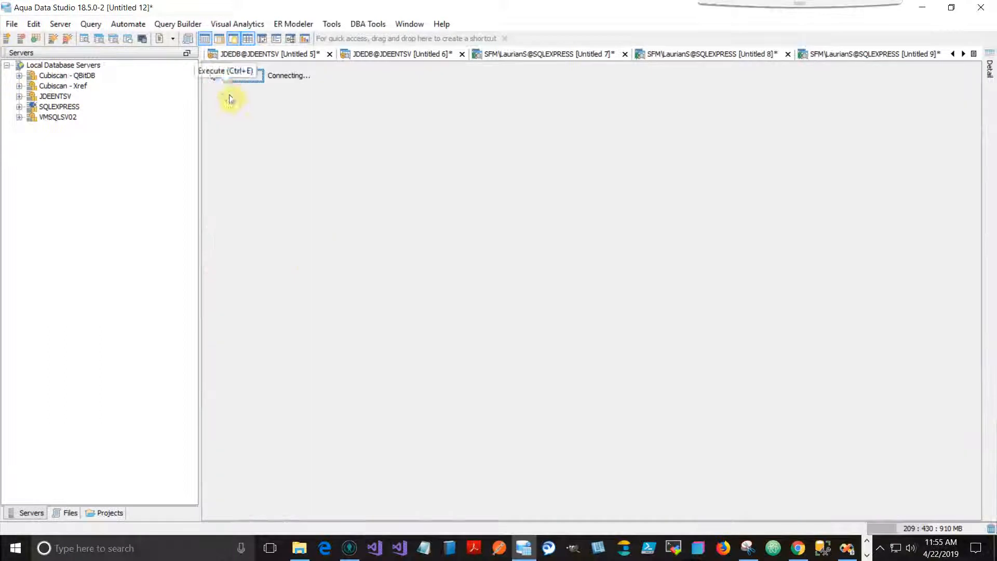
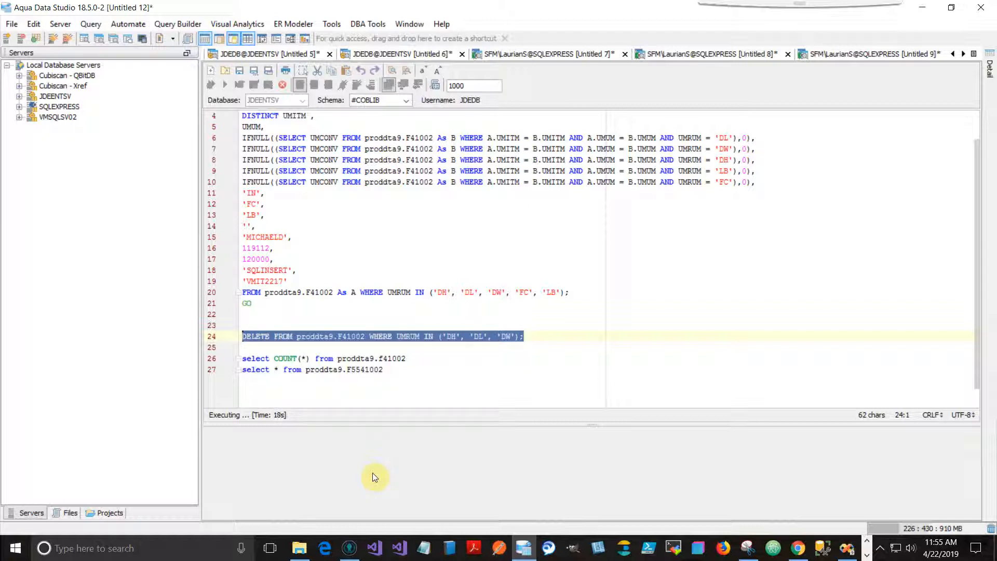
drag(349, 426, 352, 401)
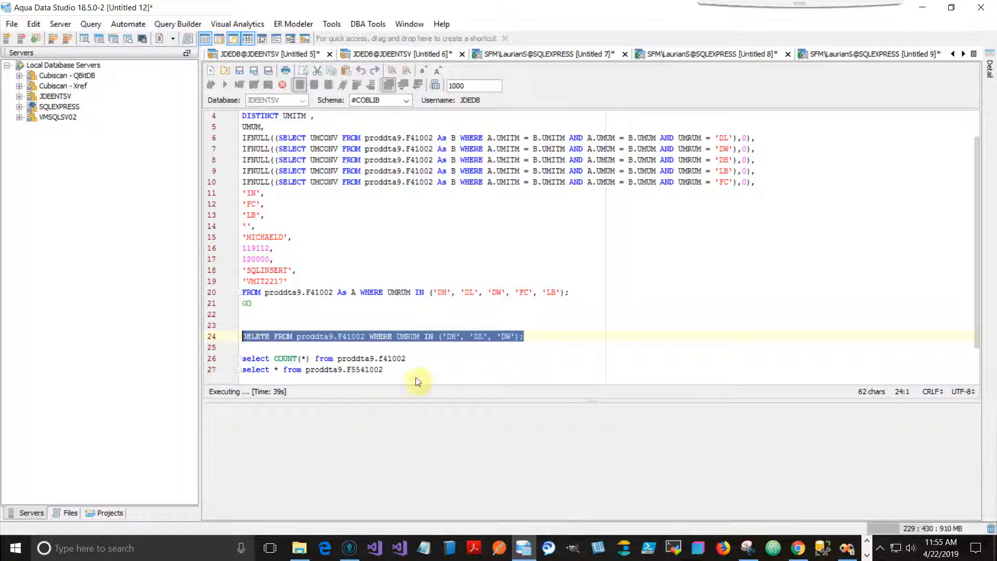
scroll(403, 352, down, 2)
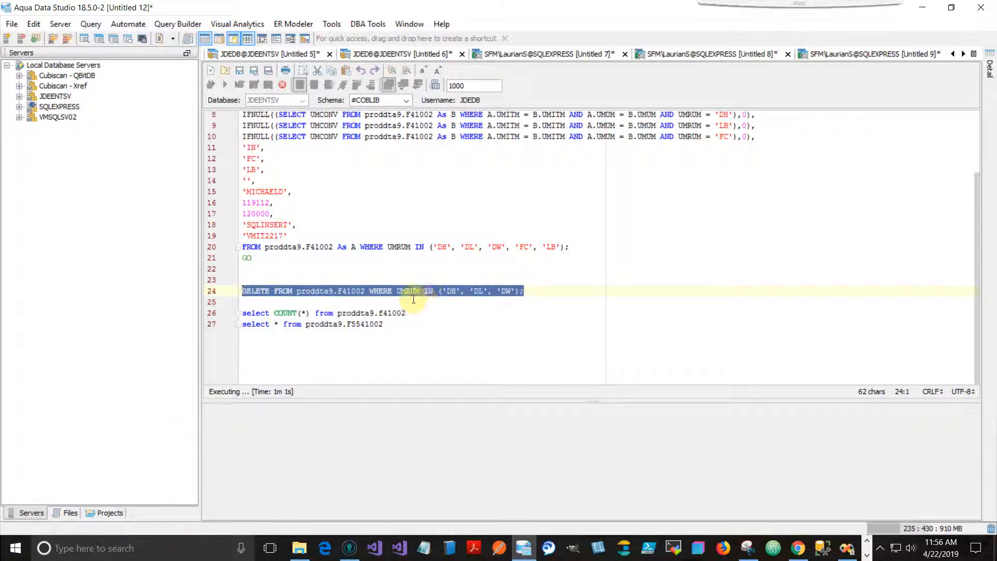
drag(250, 422, 235, 421)
click(375, 324)
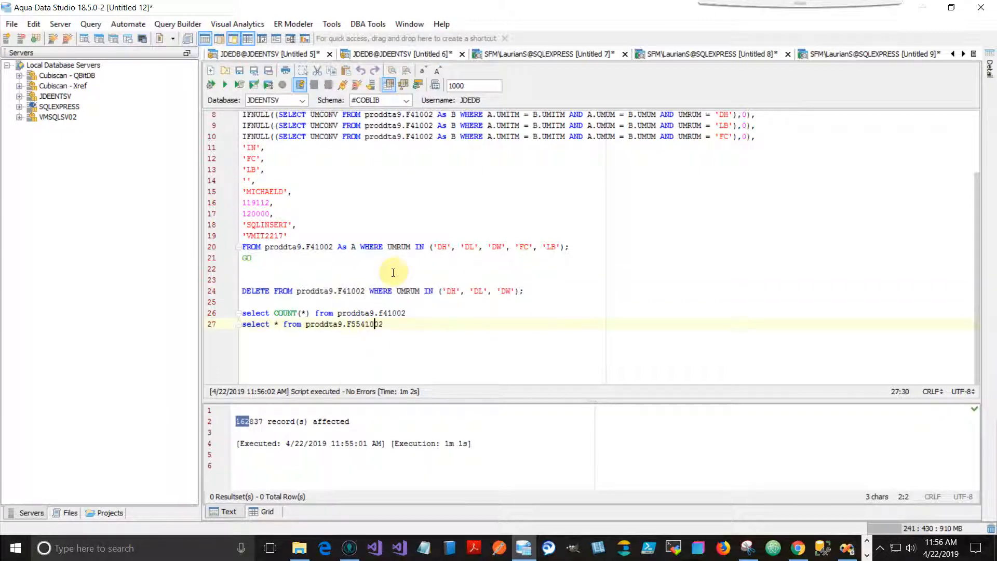
Step: Replace COUNT(*) with * in the proddta9.F41002 query, run it and review the remaining unit-of-measure rows
drag(274, 313, 298, 313)
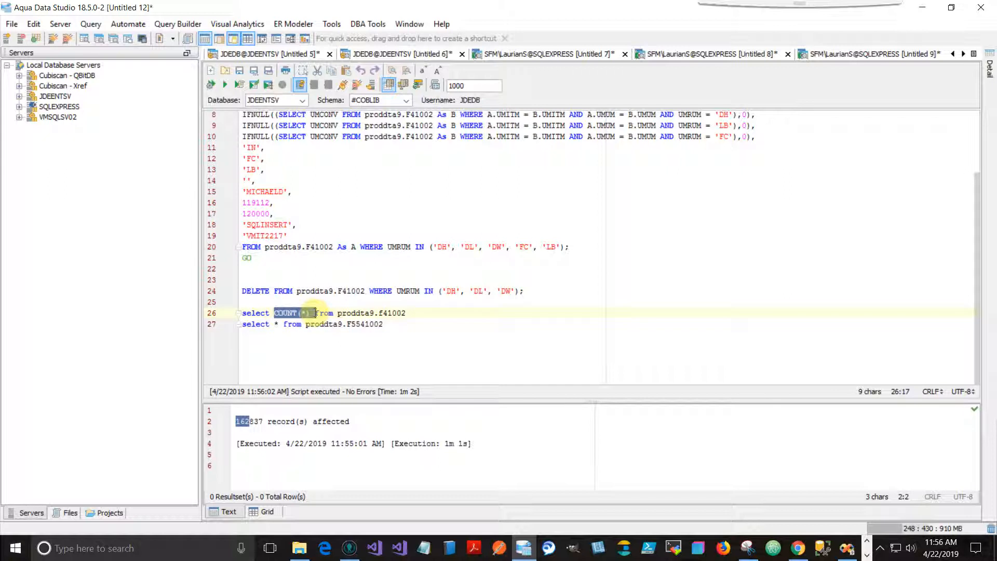
text(*)
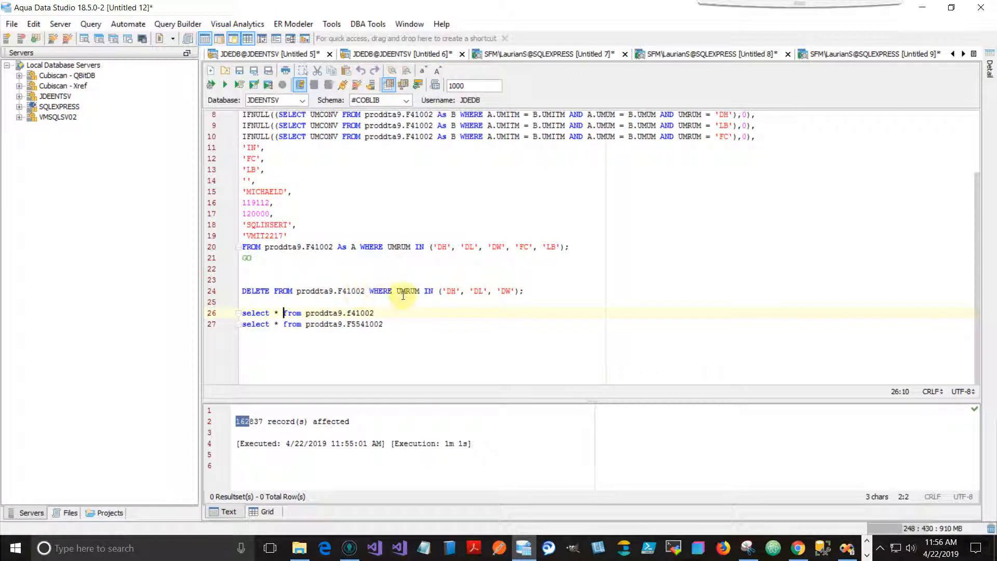
drag(384, 313, 240, 313)
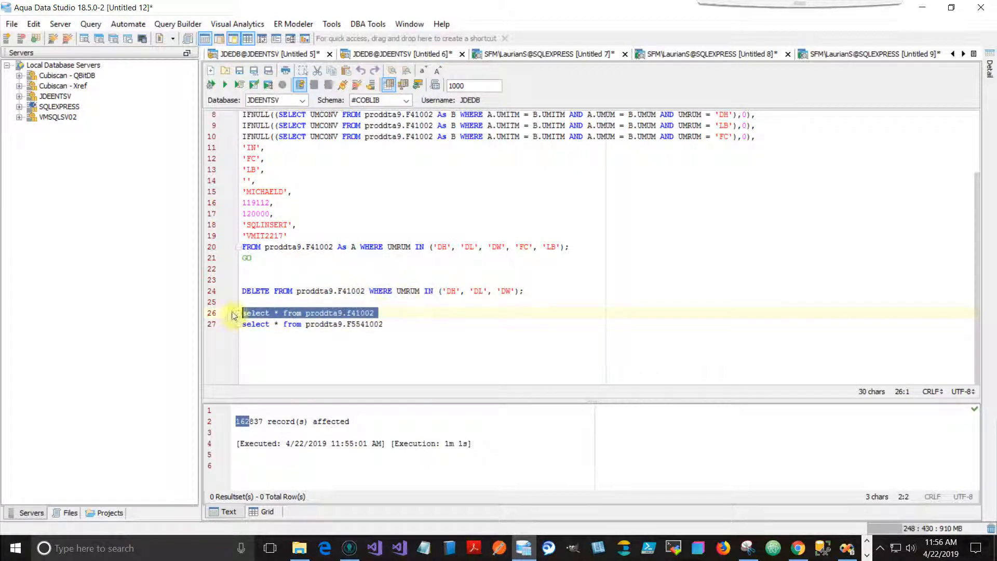
click(224, 86)
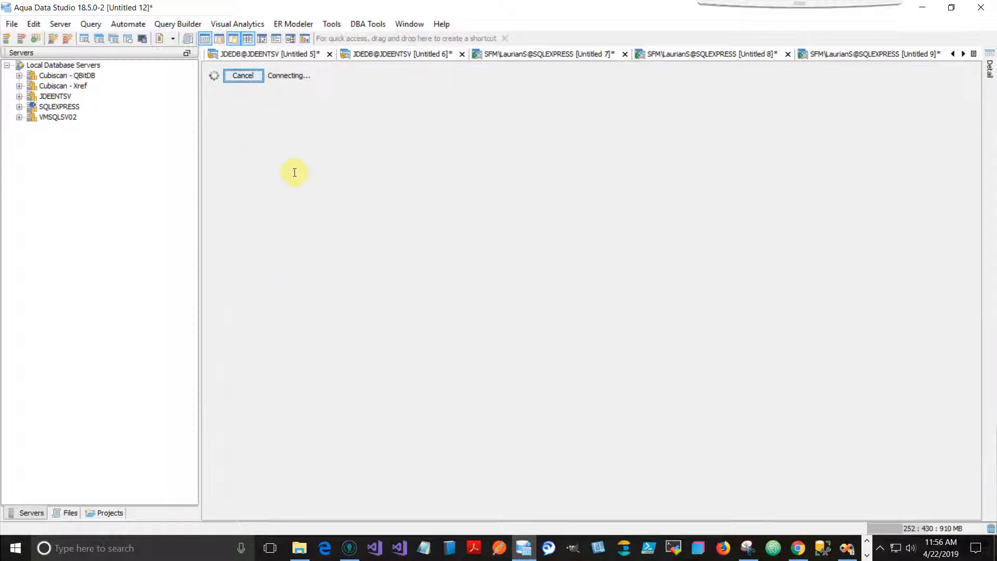
scroll(351, 456, down, 20)
scroll(351, 450, up, 20)
scroll(362, 429, up, 9)
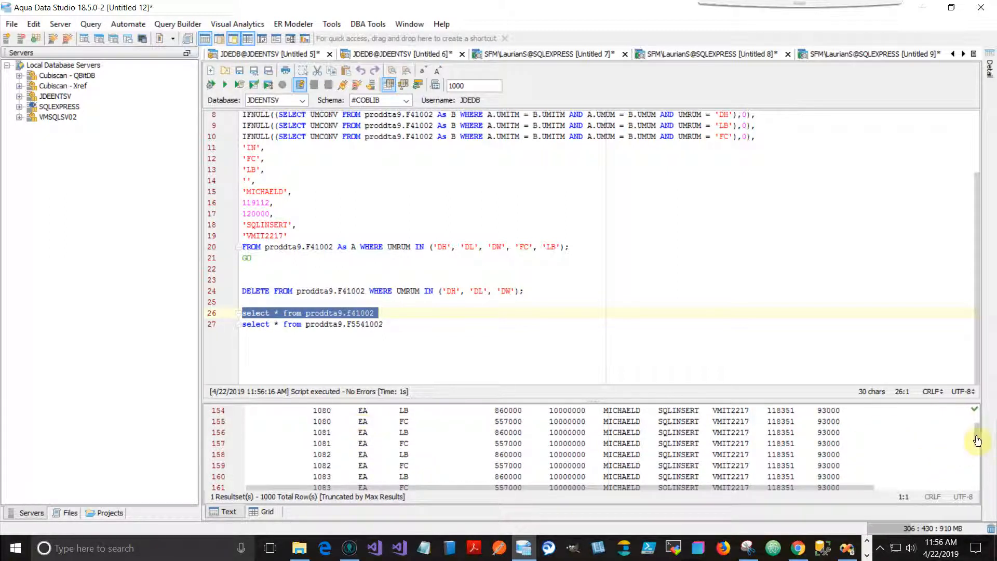
drag(978, 441, 974, 423)
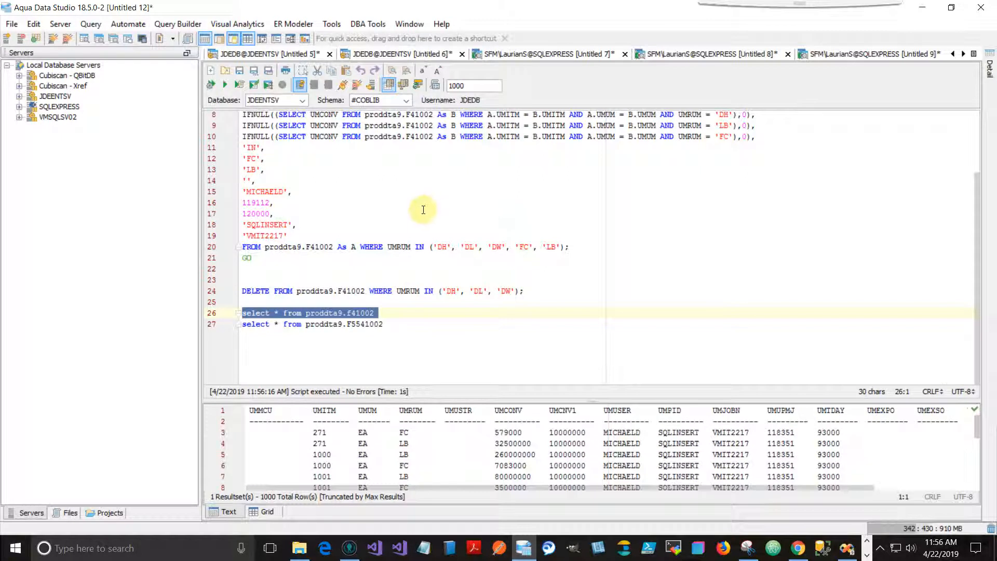
click(465, 214)
scroll(452, 255, up, 3)
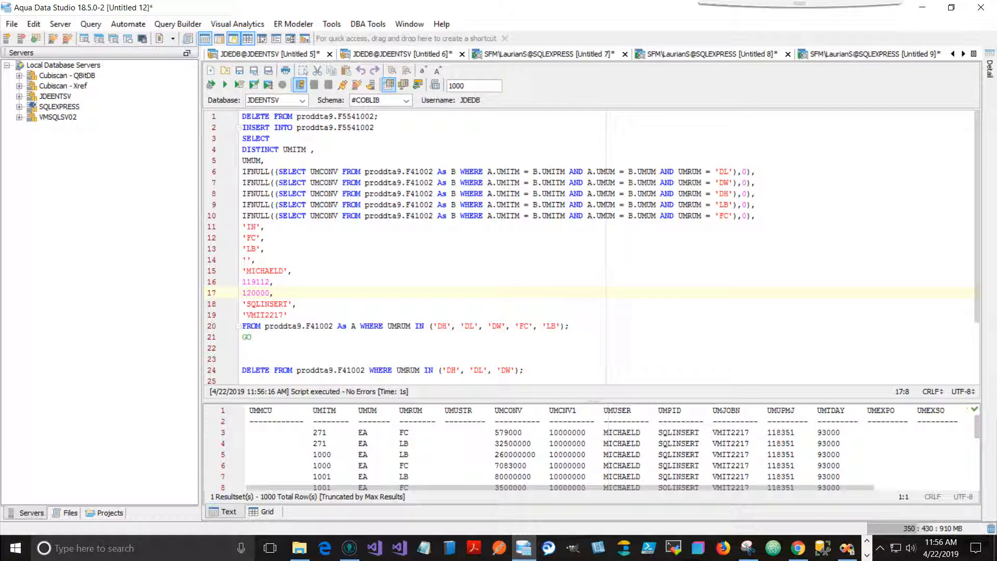
Step: Switch to the JD Edwards web client in Chrome and sign in with the user ID and password
key(F10)
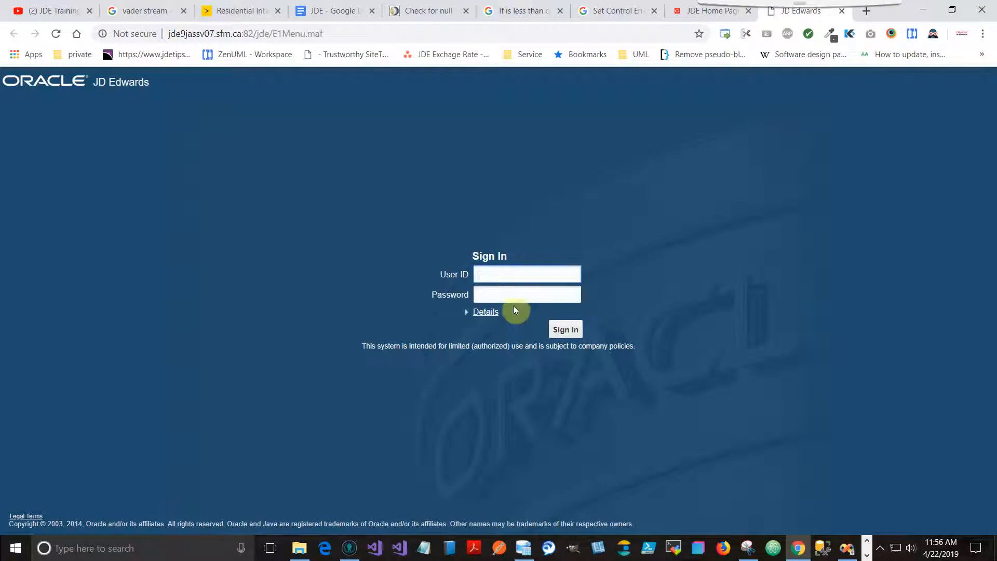
click(512, 271)
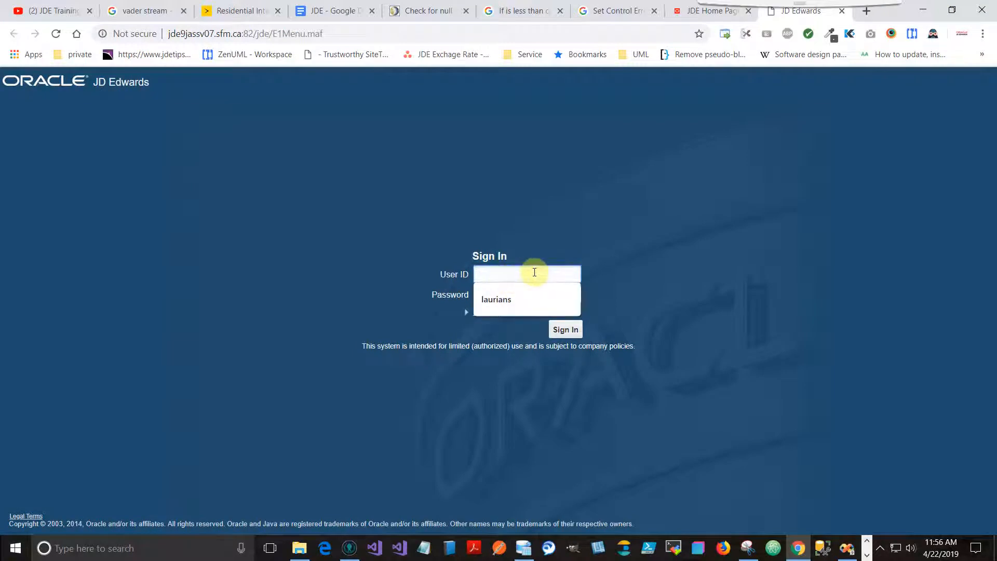
text(mid)
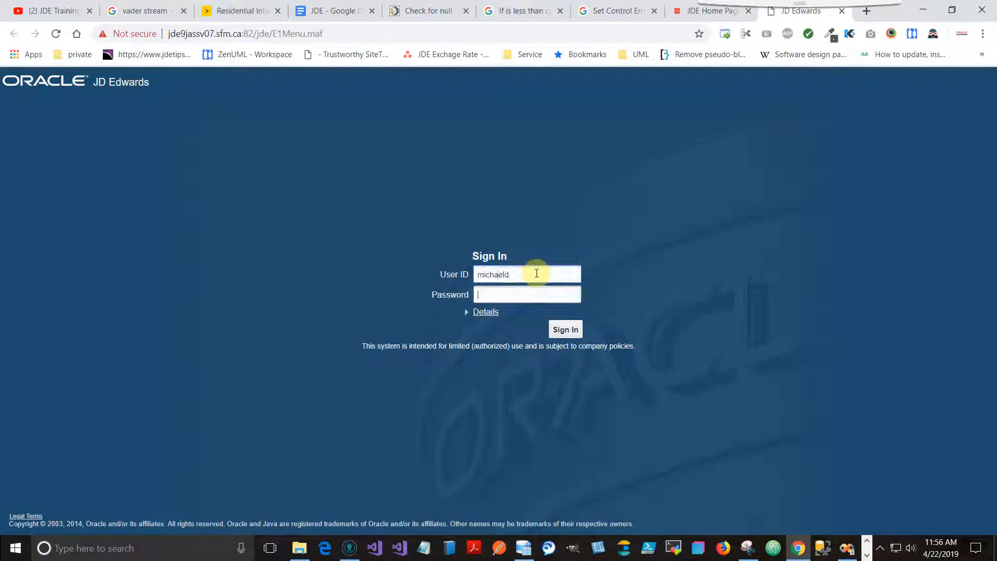
key(Return)
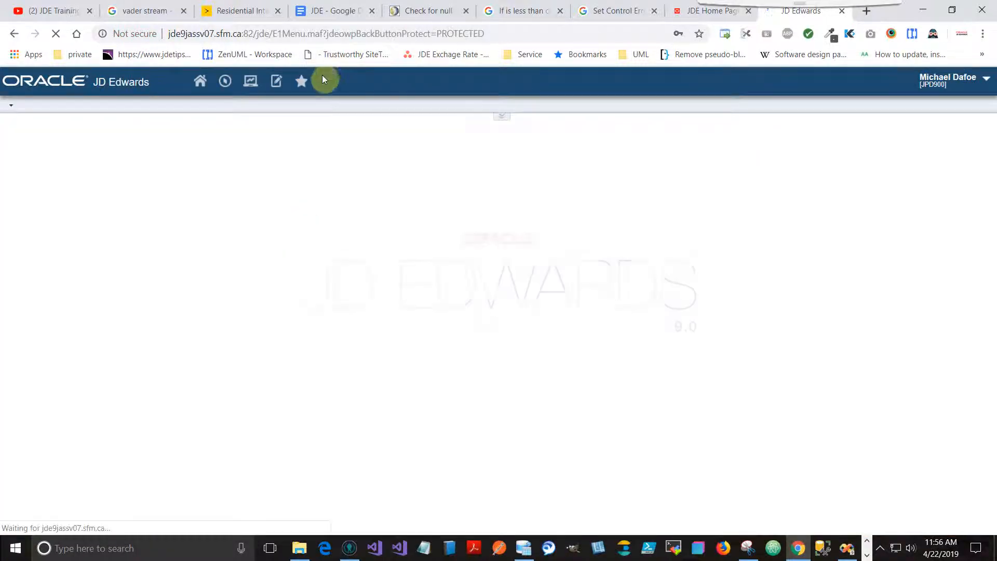
Step: Open the Weights & Measures Upload File application from the SFM End User Tasks for Marketing Misc uploads
click(302, 80)
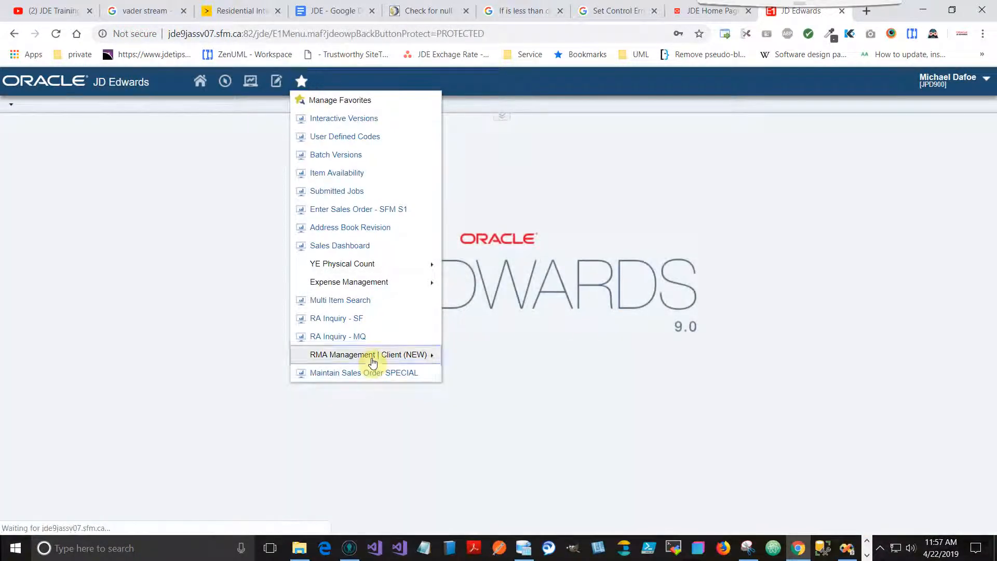
click(225, 80)
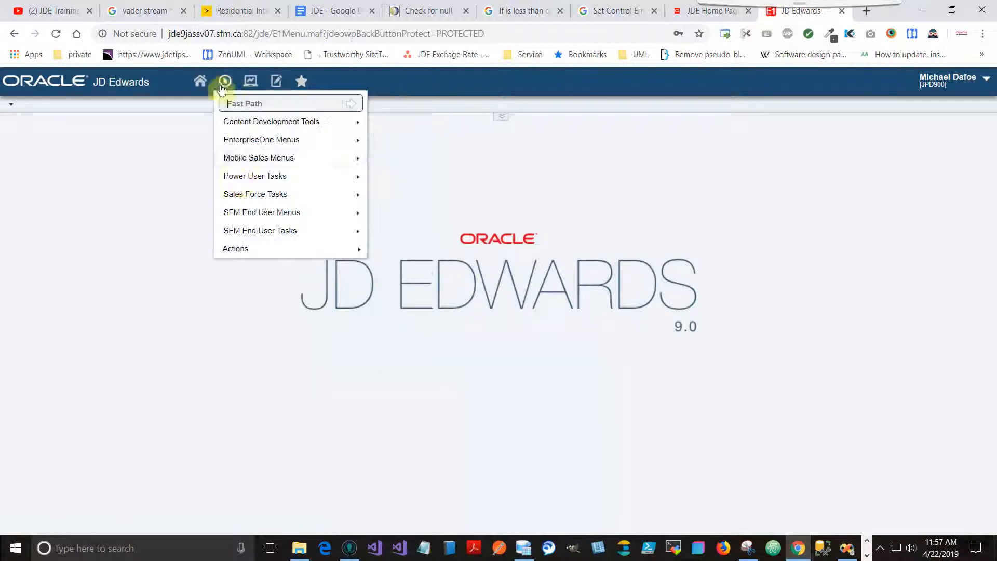
mouse_move(257, 230)
scroll(418, 396, down, 5)
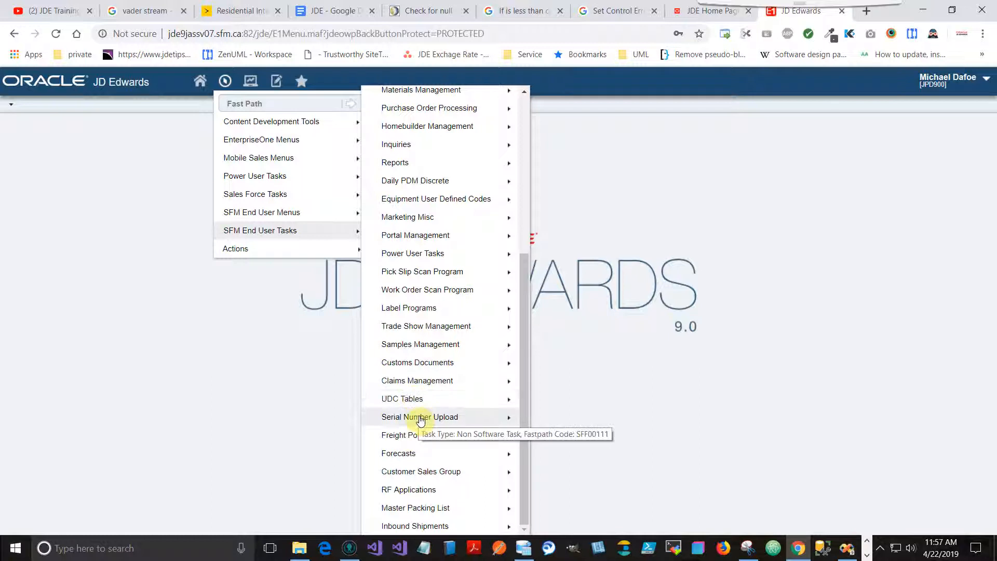
click(422, 217)
click(583, 489)
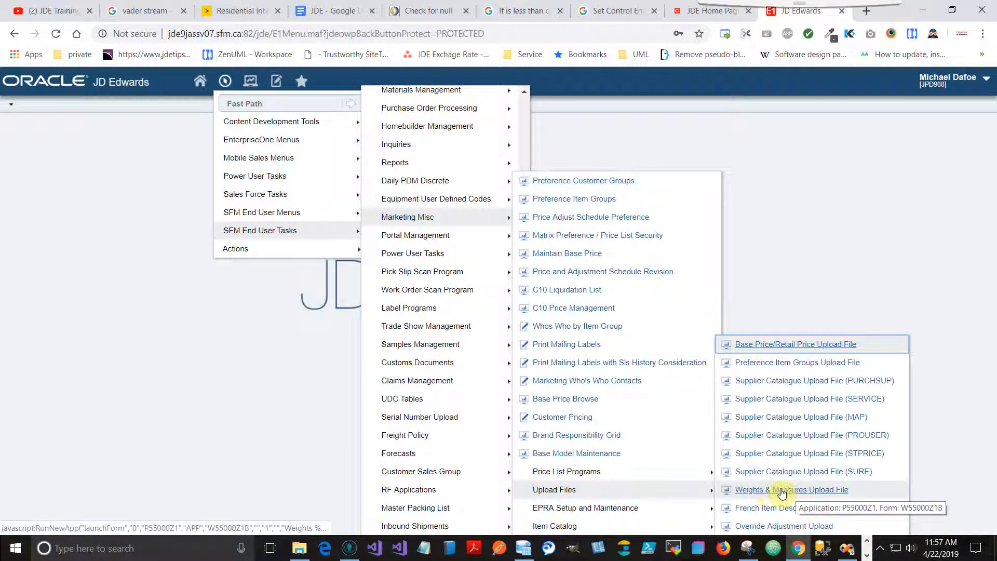
click(782, 494)
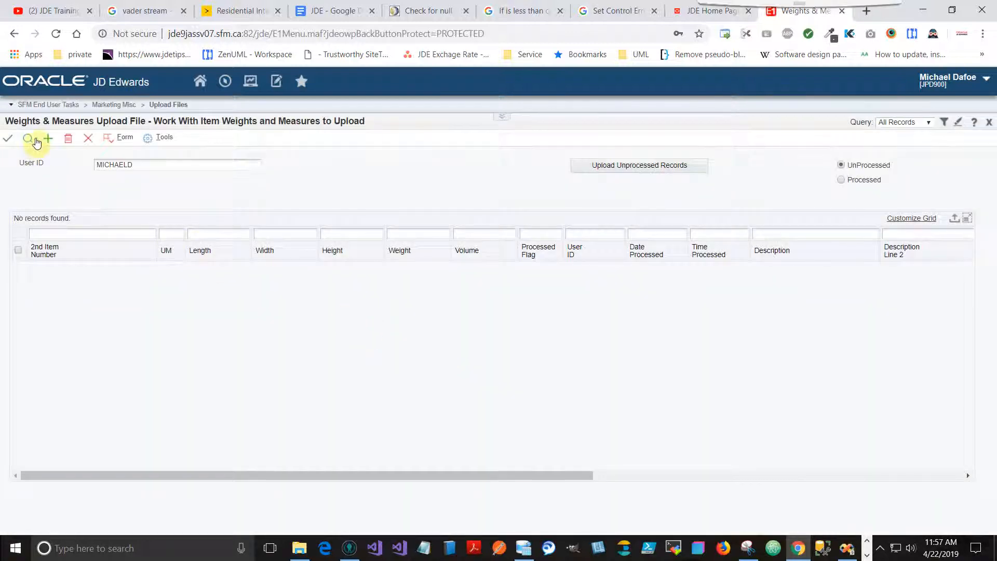
click(46, 140)
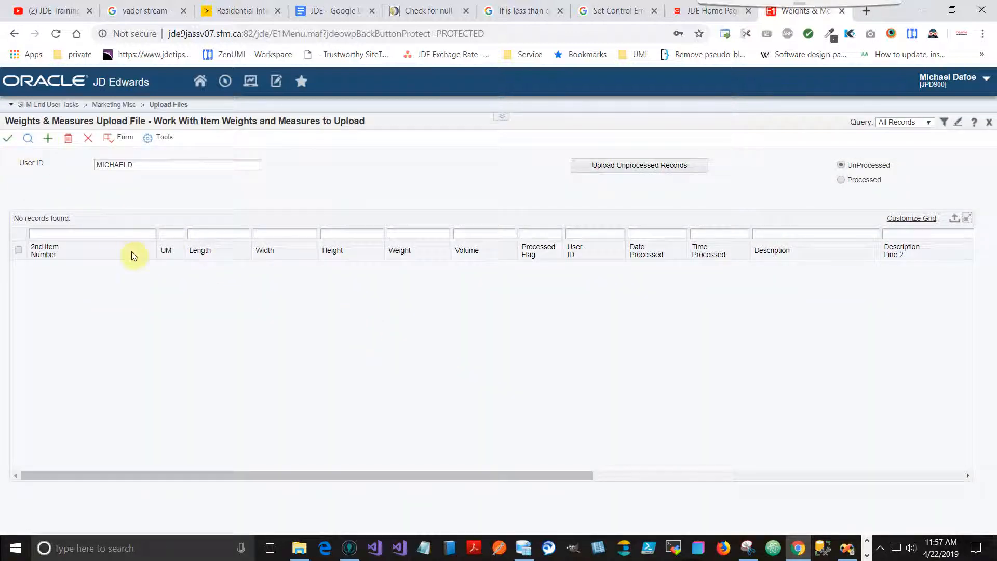
Step: Launch application P554101D through Fast Path
click(301, 82)
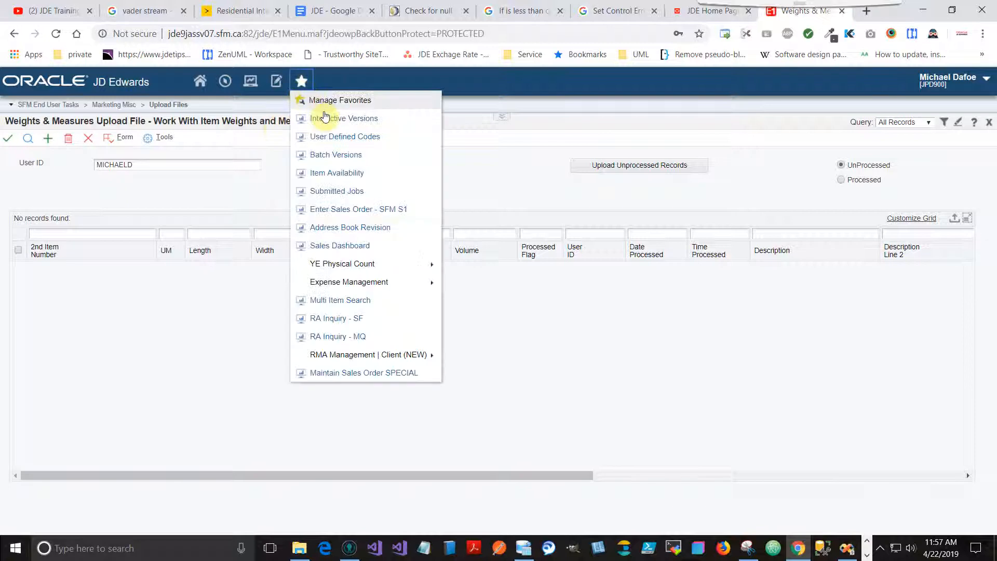
click(225, 81)
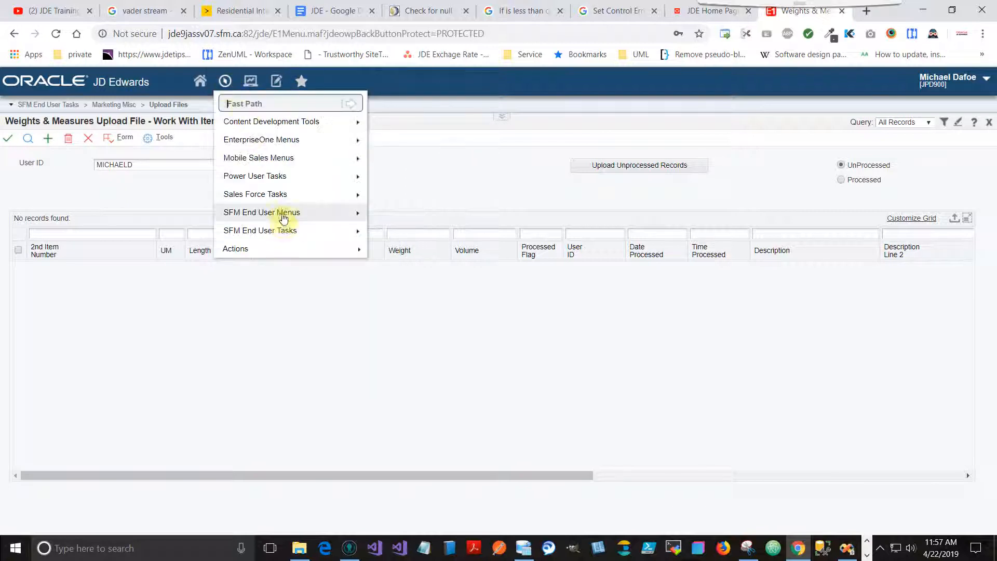
click(271, 103)
text(p)
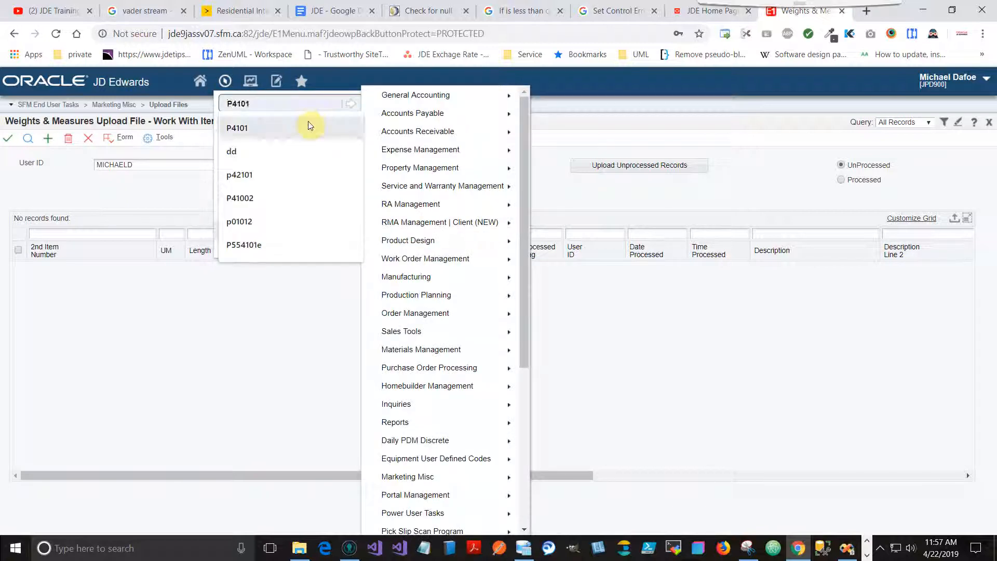
text(554101D)
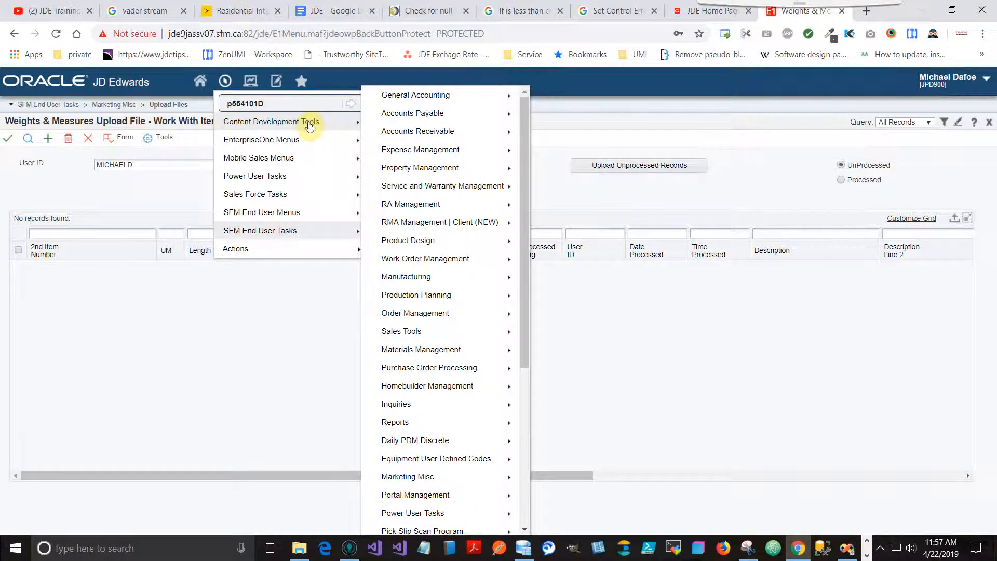
key(Return)
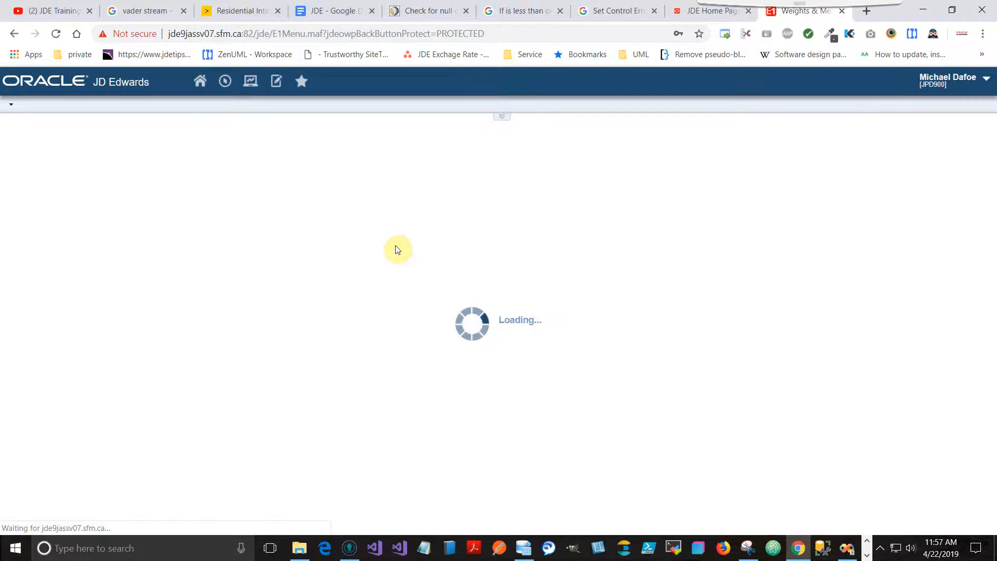
Step: Find item SM58-LC, open its revisions and view the primary-UOM weights and measures in the buyers' data
click(193, 283)
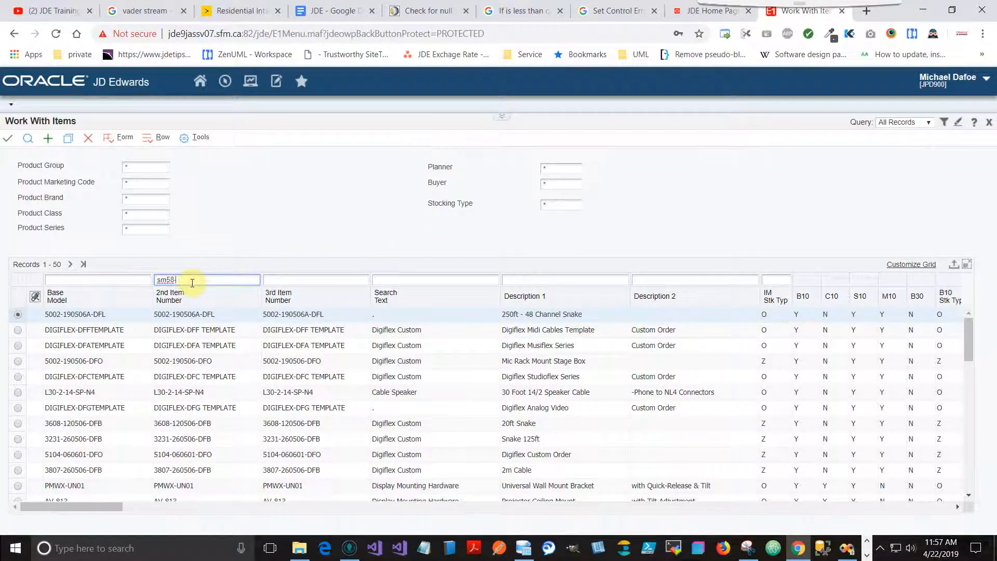
click(28, 142)
double_click(17, 314)
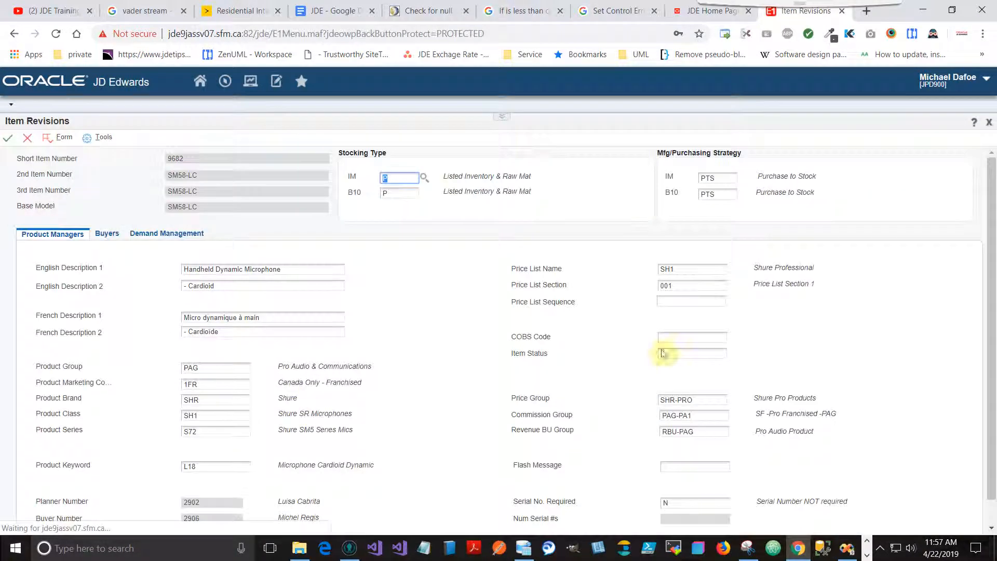
click(173, 235)
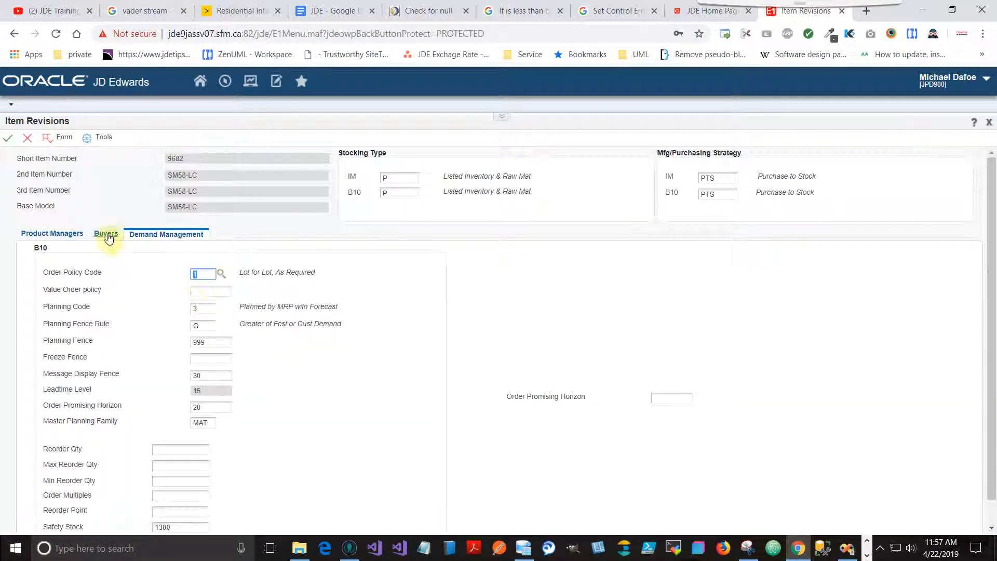
click(106, 234)
scroll(330, 400, down, 1)
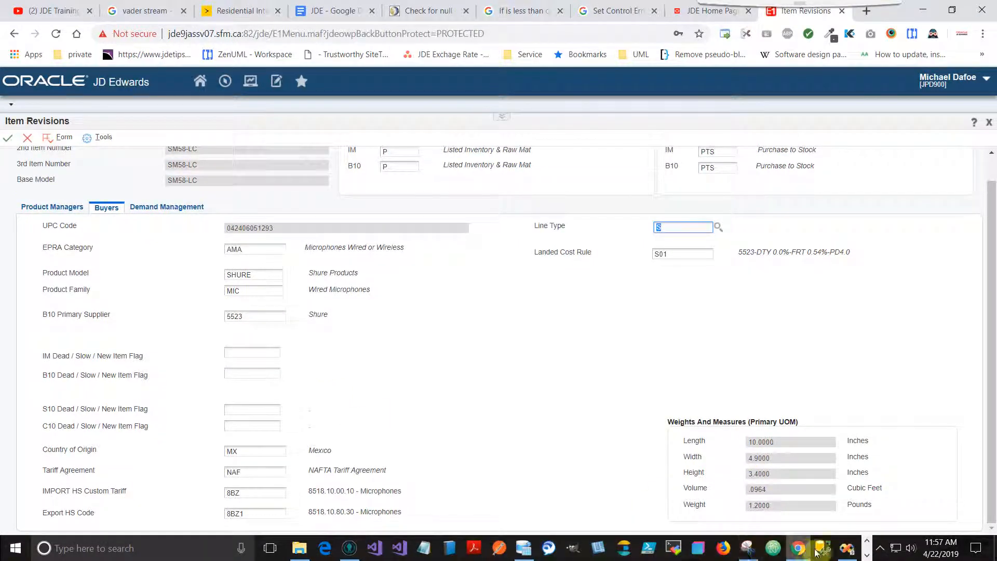
Step: Capture the Weights And Measures (Primary UOM) section of the item with Snipping Tool
mouse_move(748, 548)
click(744, 510)
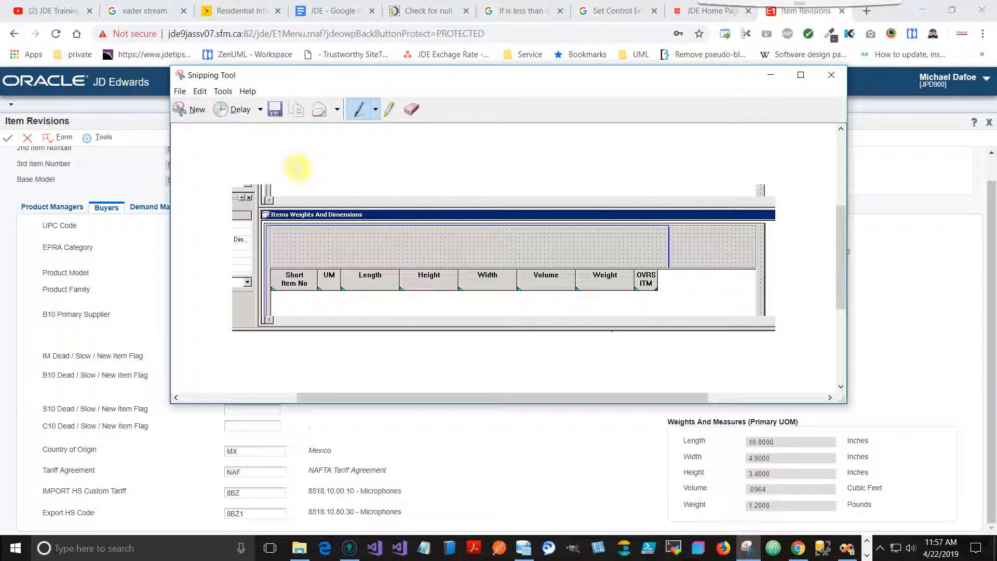
click(189, 110)
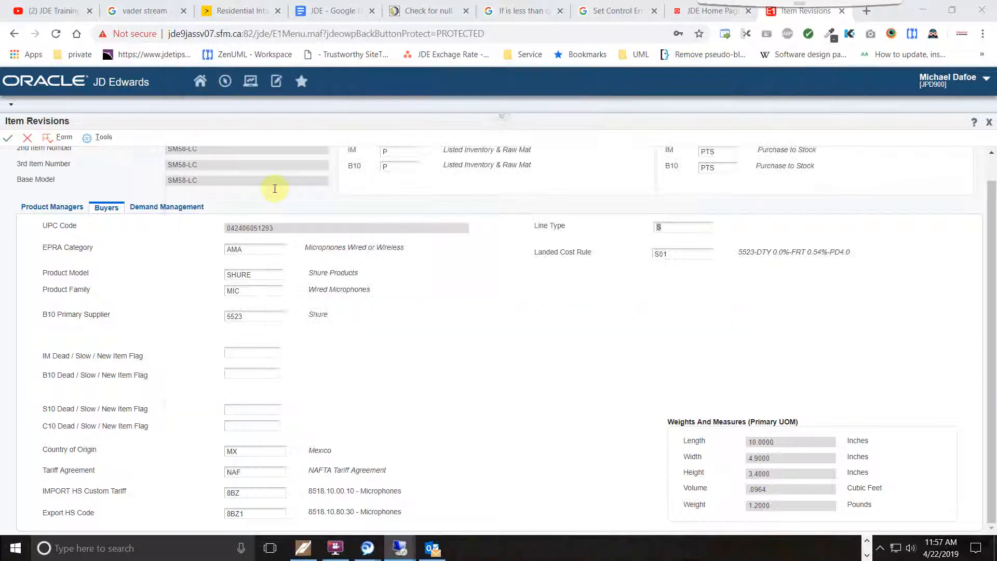
drag(645, 385, 963, 522)
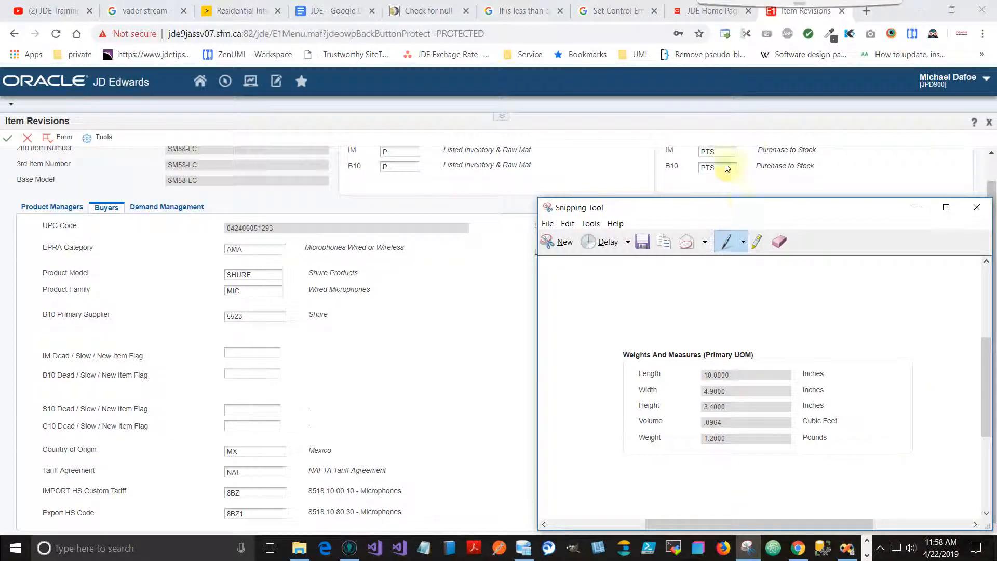
click(747, 194)
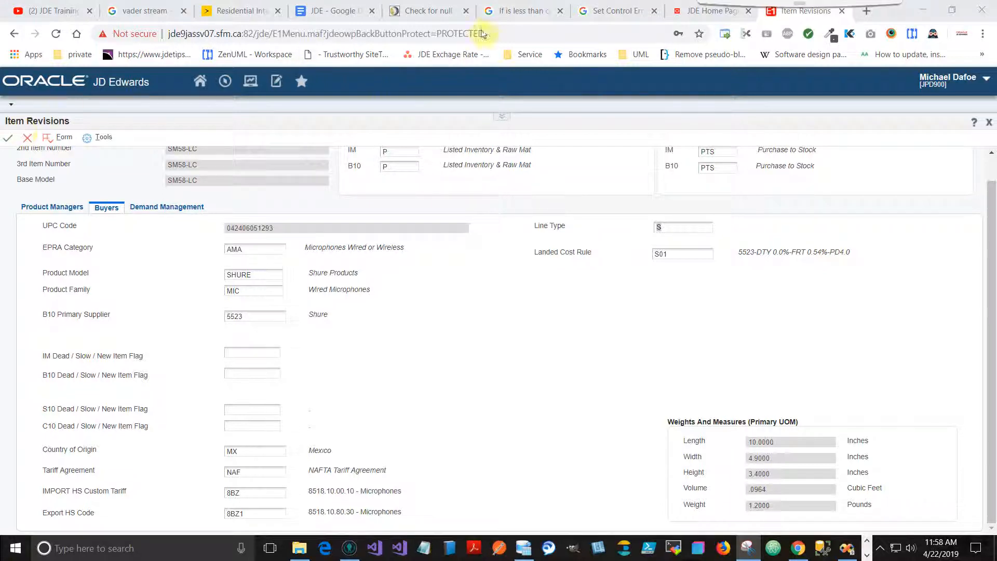
Step: Close the SM58-LC item revision and return to the open Weights & Measures Upload File application
click(29, 139)
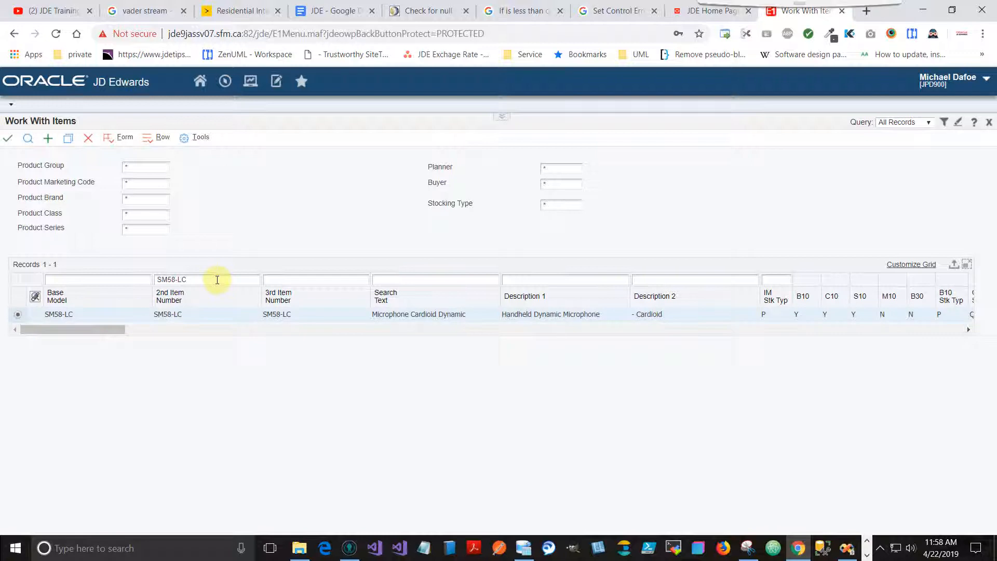
click(252, 85)
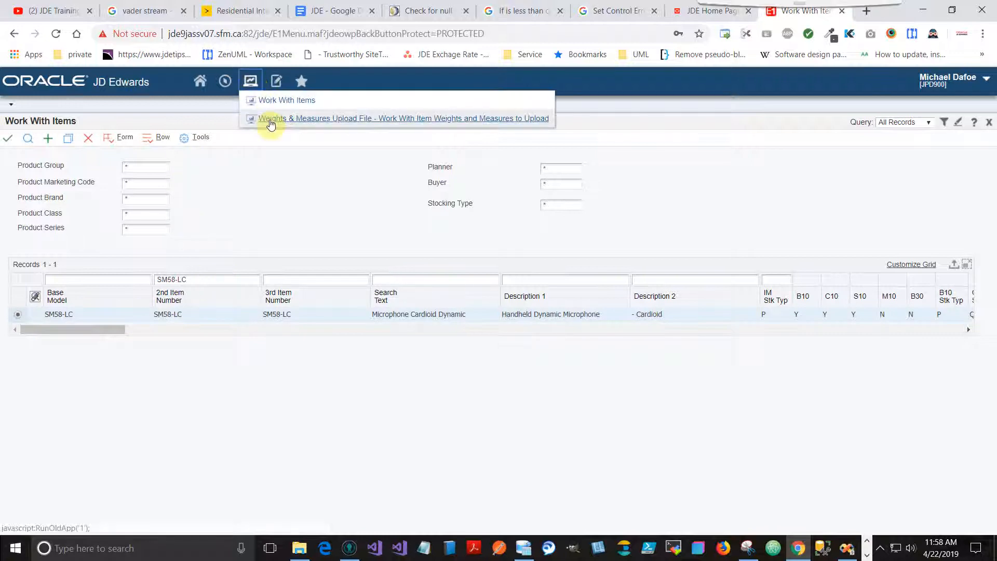
click(362, 120)
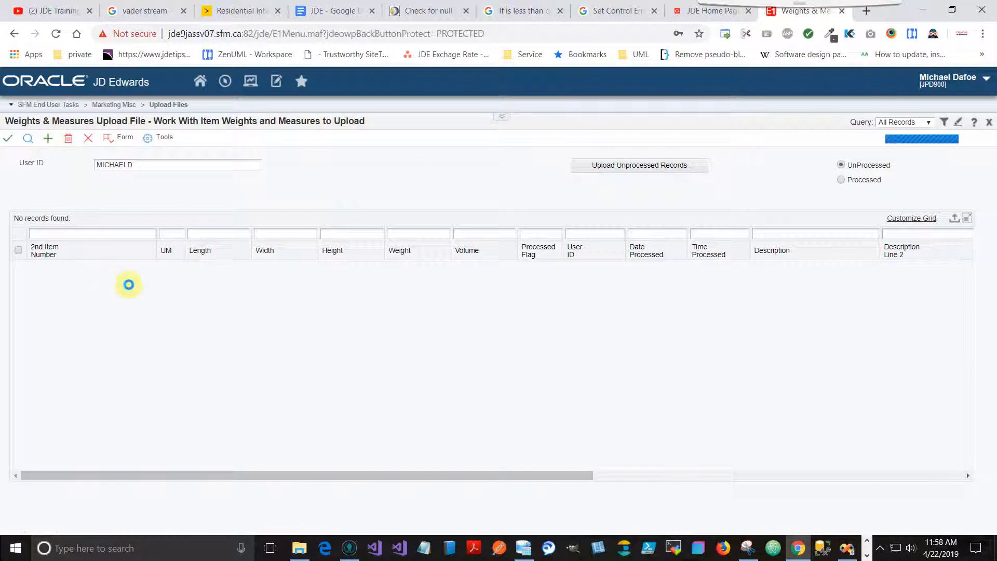
Step: Try to add an upload record for SM58-LC in EA with length 1, width 2, height 3 and weight 4
text(SM58-LC)
key(Tab)
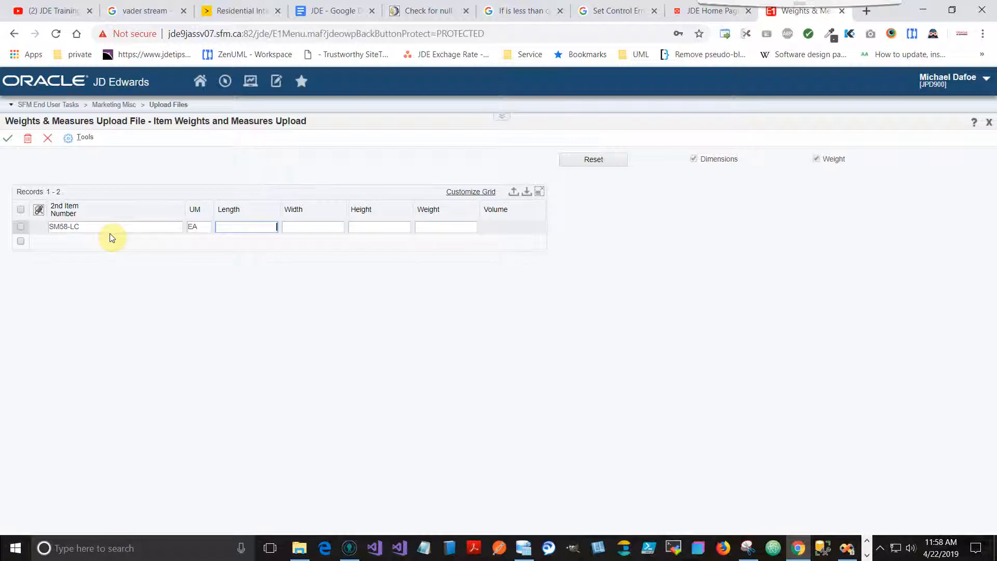
text(1)
key(Tab)
click(111, 239)
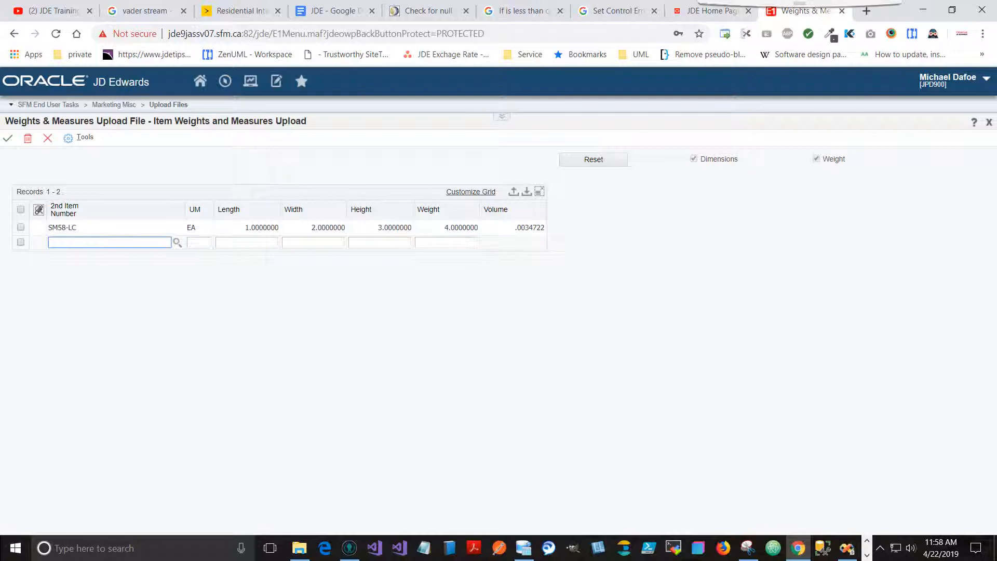
click(7, 142)
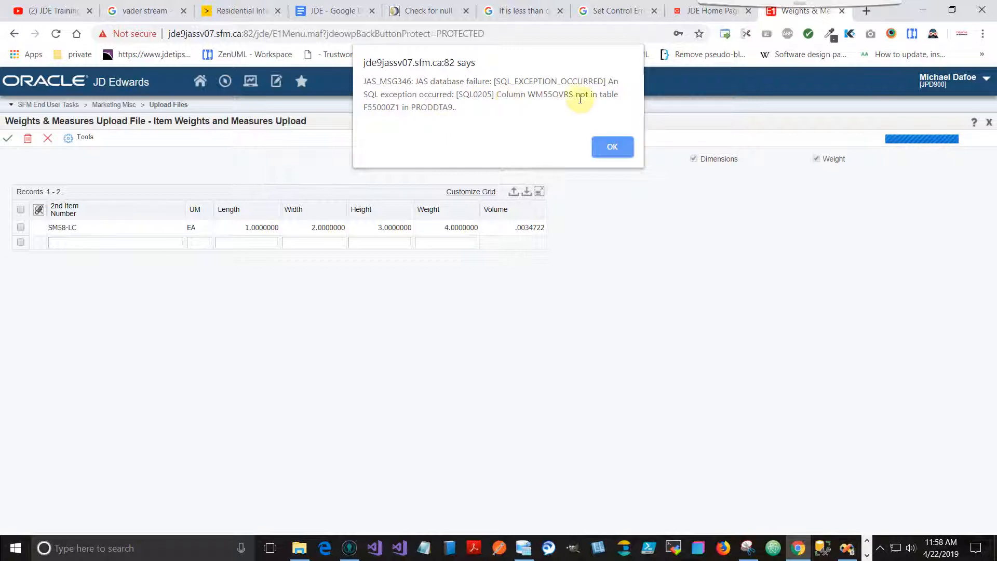
Step: Examine the column and table named in the database error, dismiss the message and cancel the upload entry
double_click(553, 95)
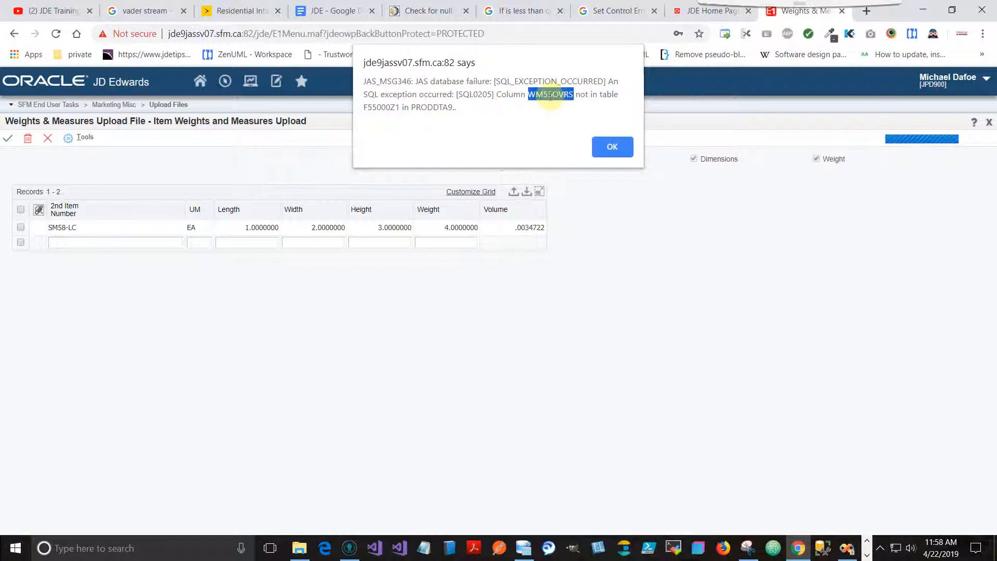
double_click(382, 107)
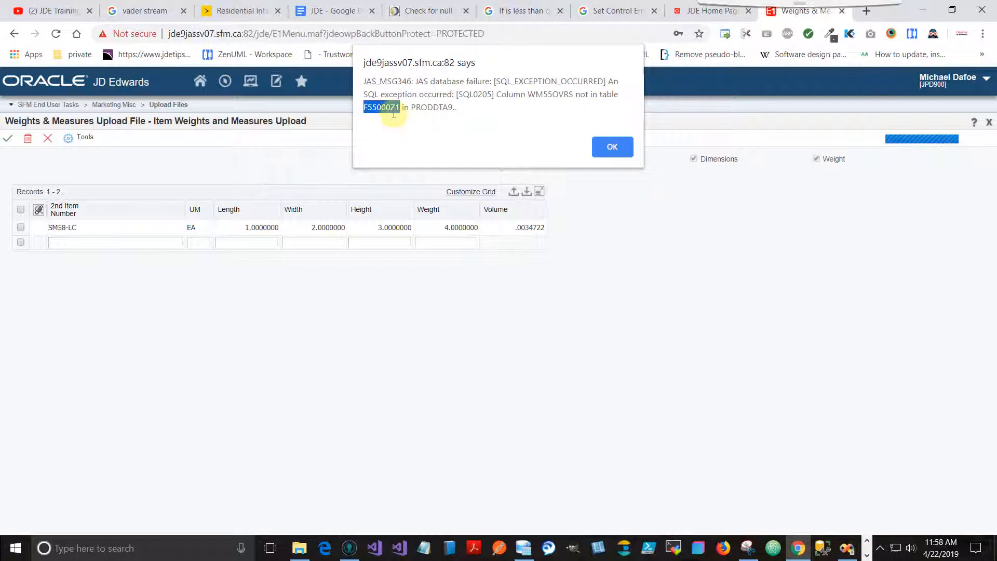
click(616, 148)
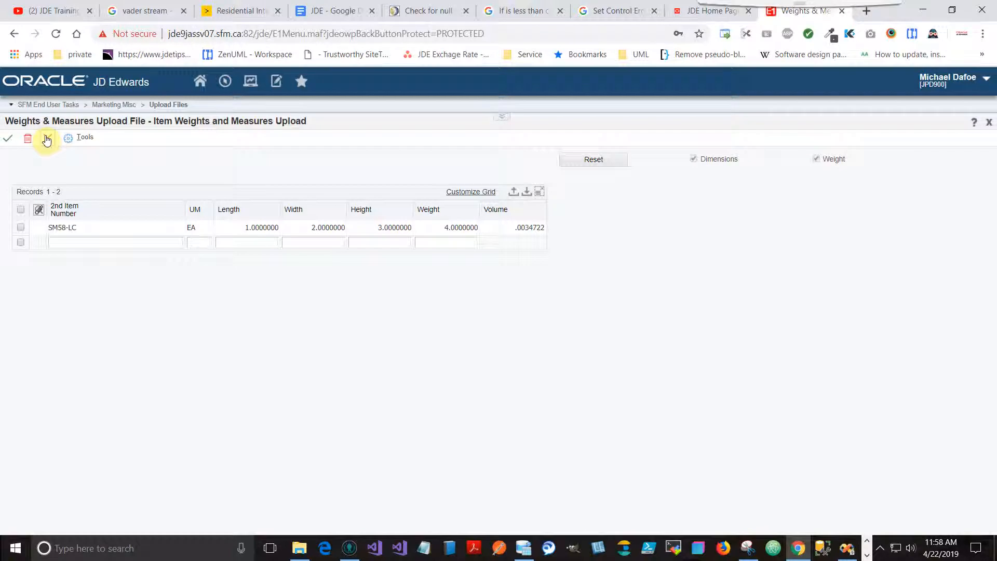
click(46, 139)
Step: Switch to the Object Management Workbench in the vmjde9ws03 remote desktop session
click(522, 555)
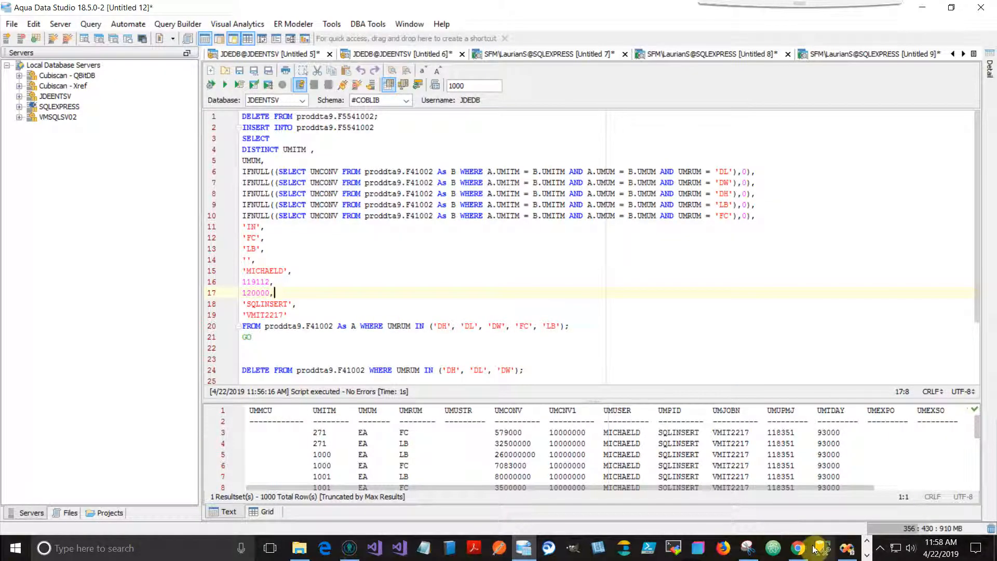
click(864, 552)
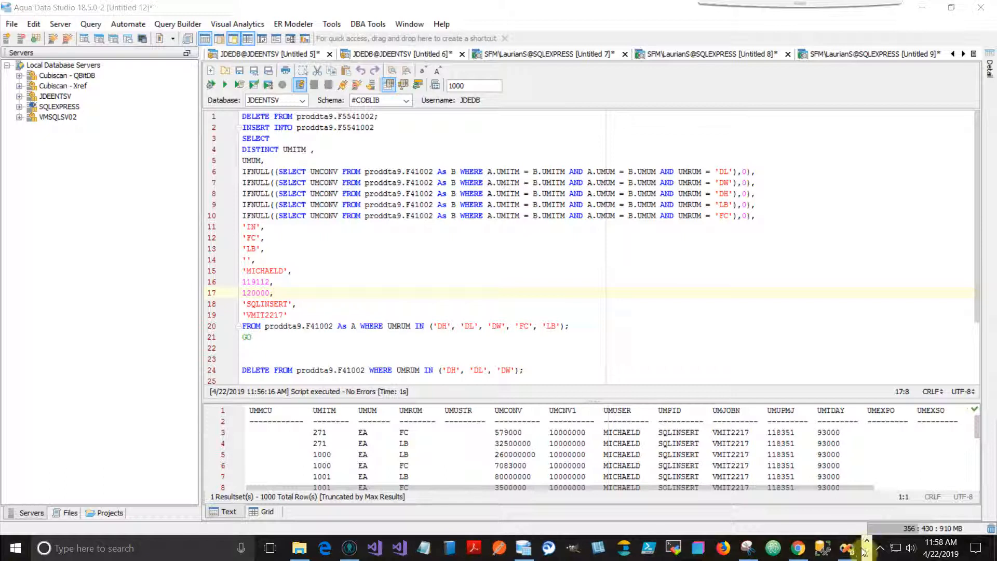
click(866, 554)
mouse_move(398, 555)
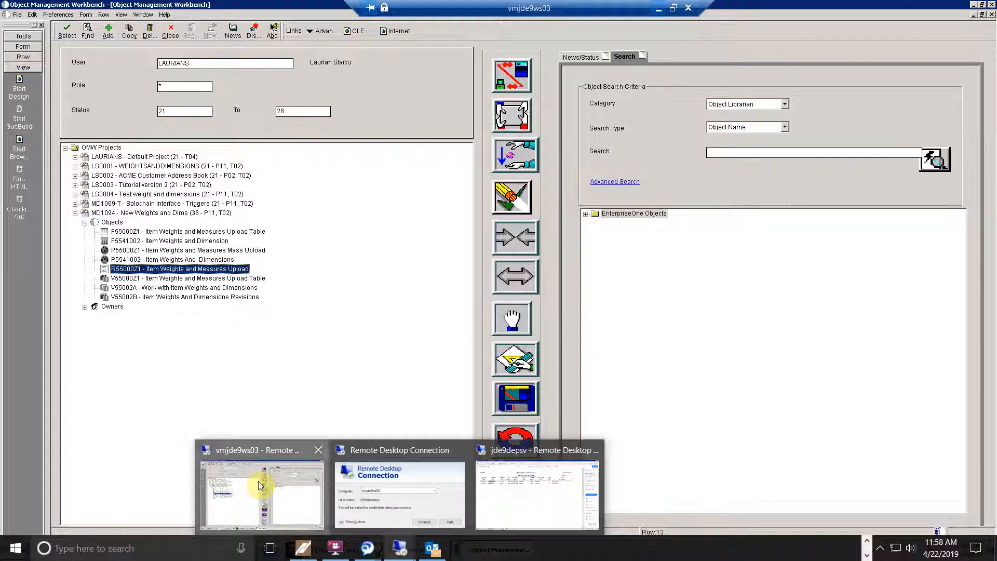
click(260, 486)
Step: Get the specifications of upload table F55000Z1 in project MD1094, agreeing to overwrite the local ones
click(189, 232)
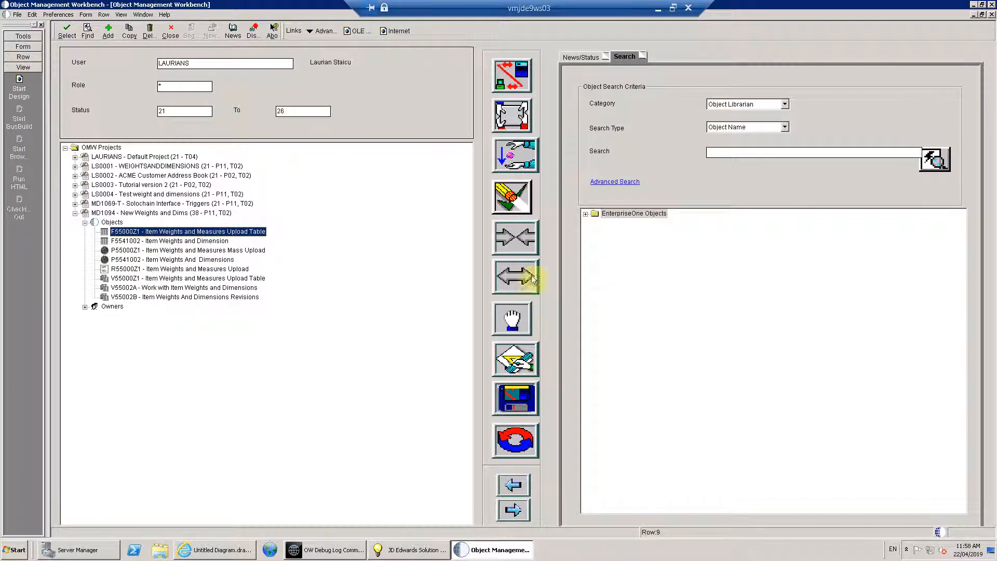
click(515, 279)
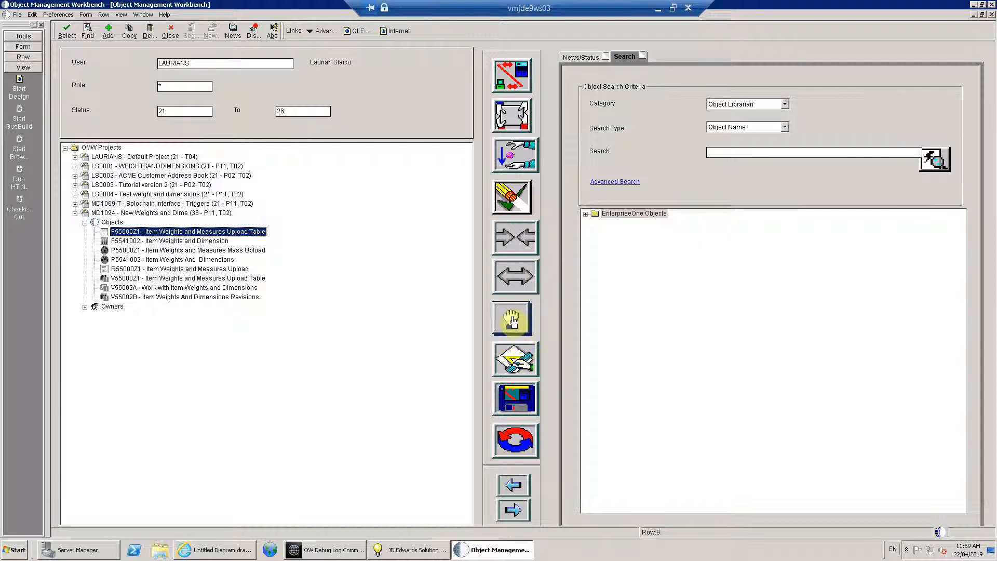
click(511, 320)
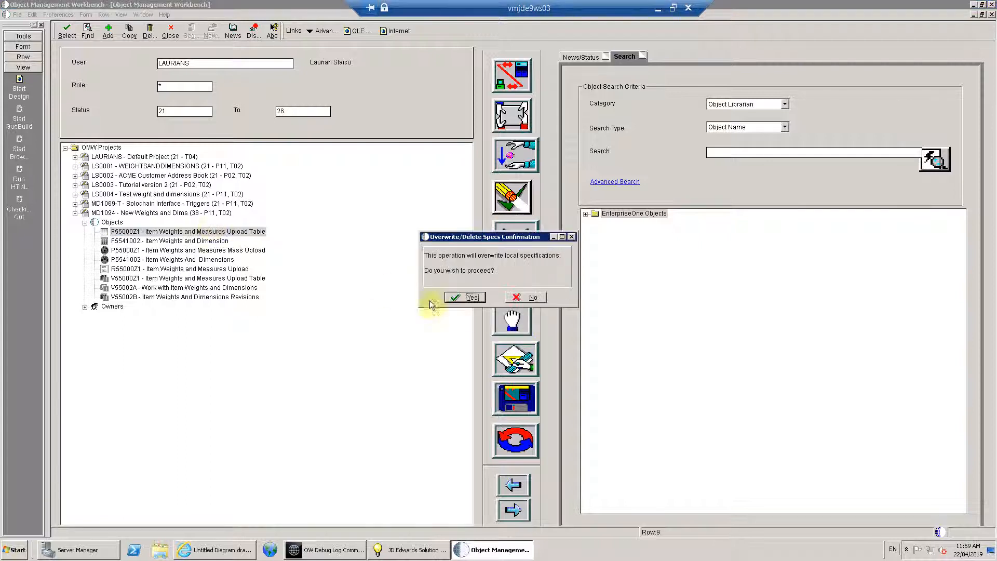
click(460, 302)
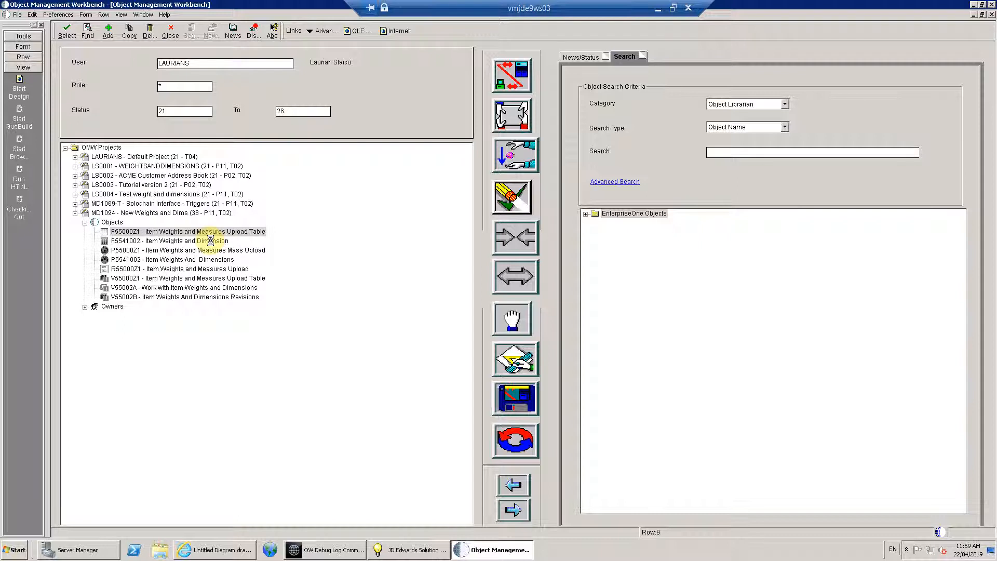
Step: Generate the F55000Z1 table in the data sources Business Data - PROD and Business Data - CRP
click(254, 231)
click(517, 359)
click(188, 48)
click(188, 181)
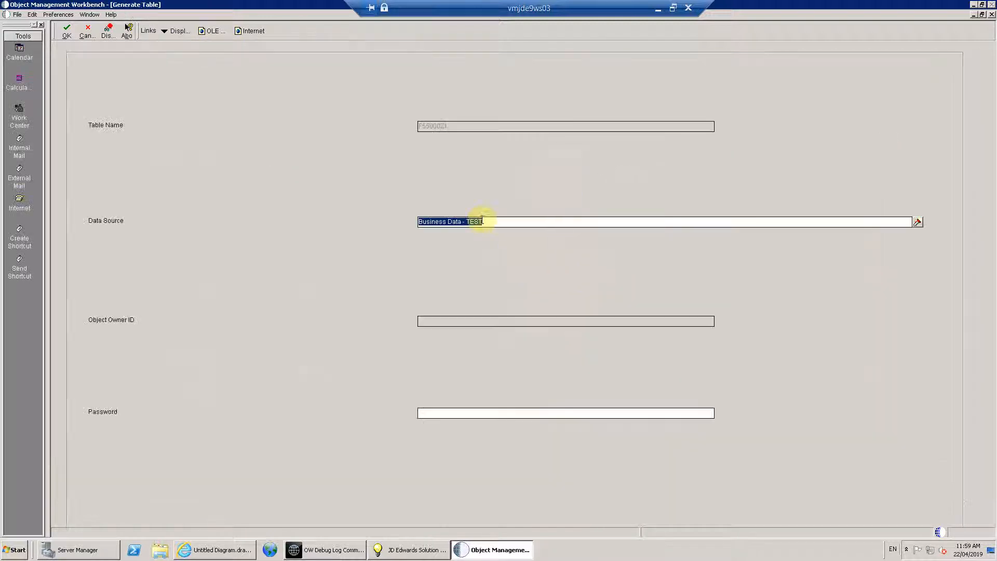
double_click(482, 221)
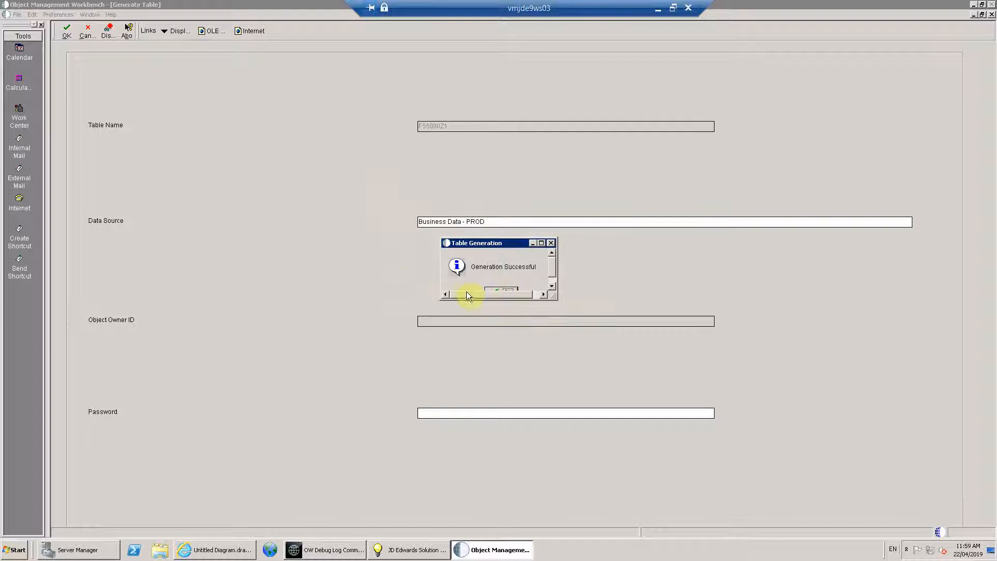
click(500, 292)
click(208, 196)
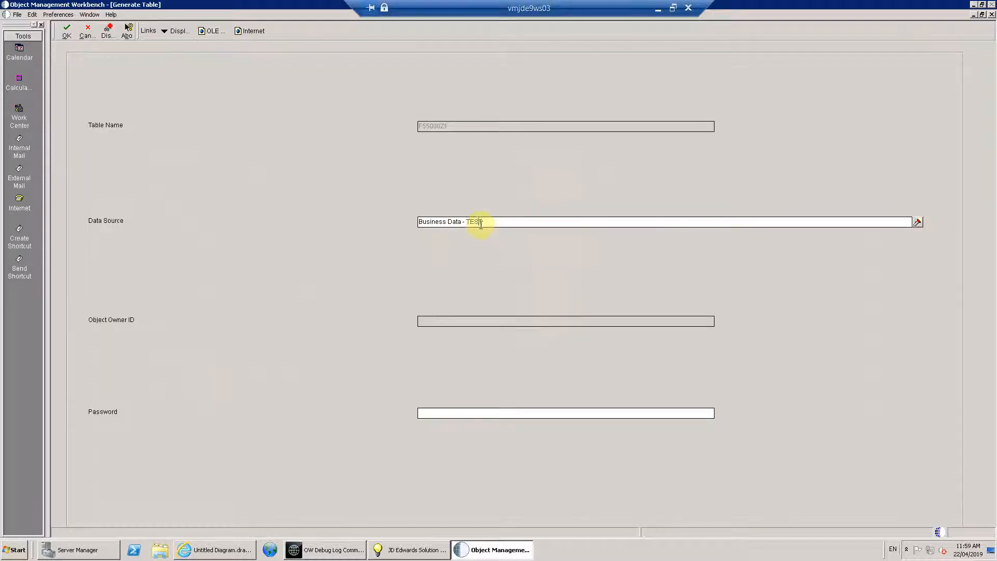
key(Return)
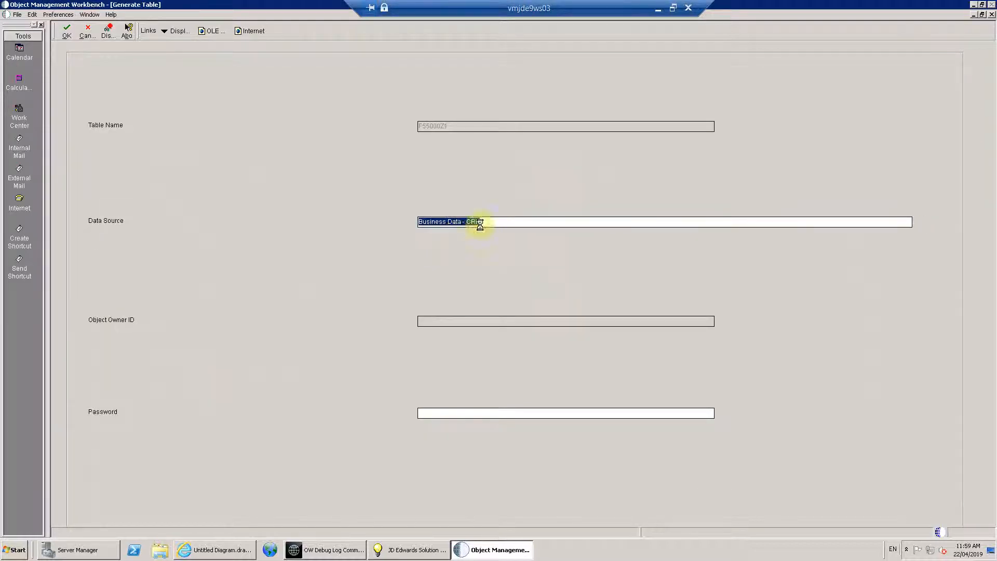
Step: Leave the remote desktop session and switch to the JD Edwards web client's weights and measures upload form in Chrome
click(251, 550)
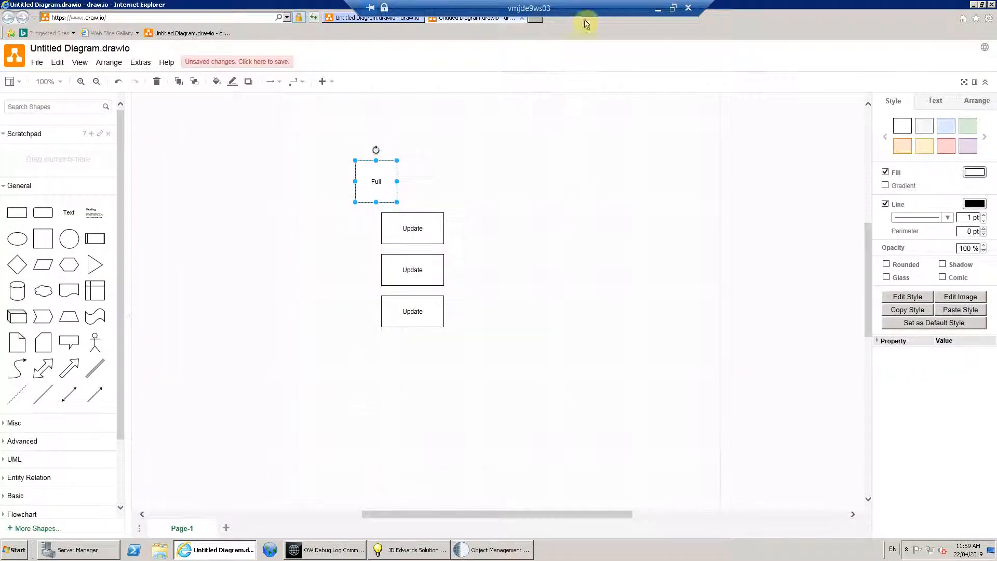
click(658, 9)
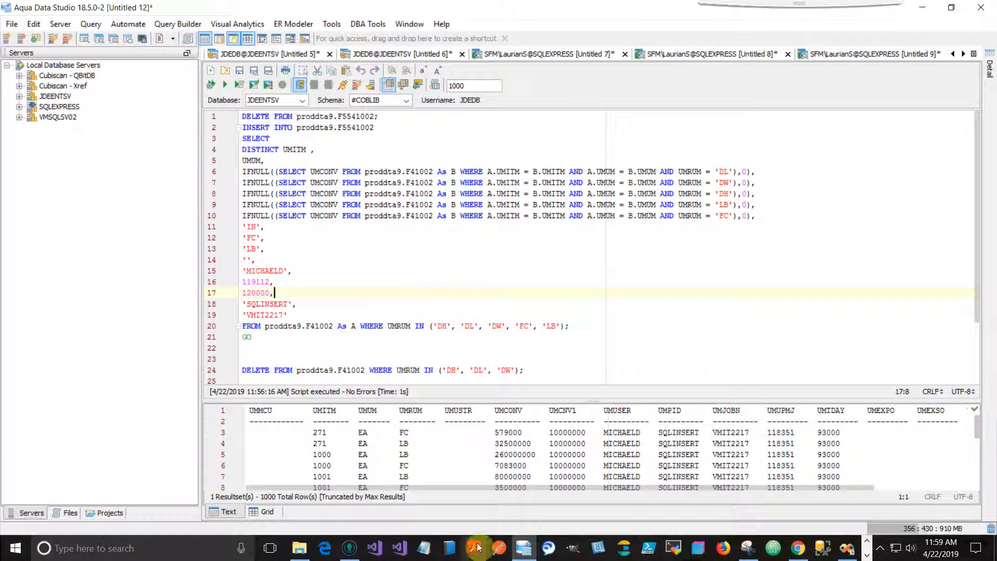
click(867, 541)
click(868, 543)
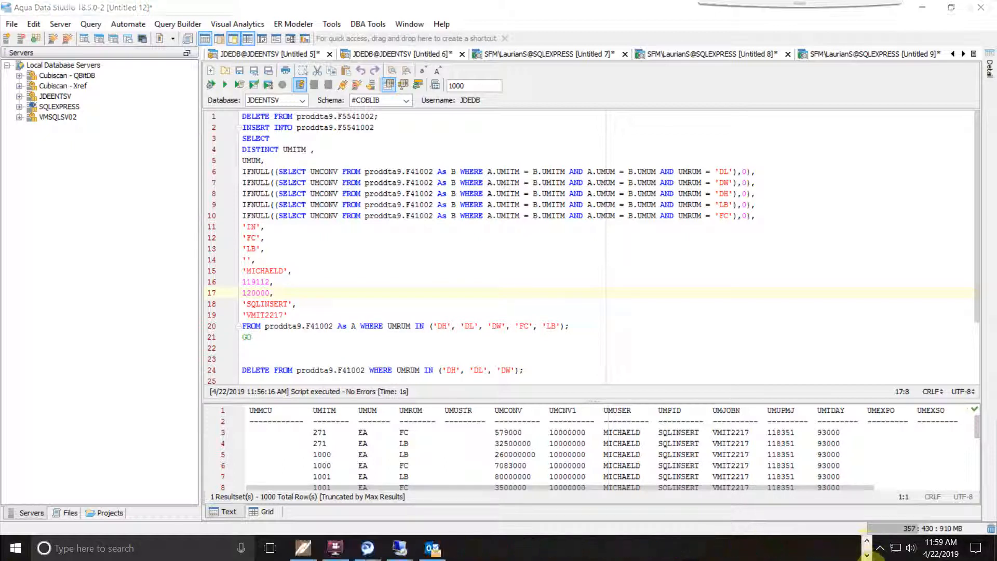
click(868, 544)
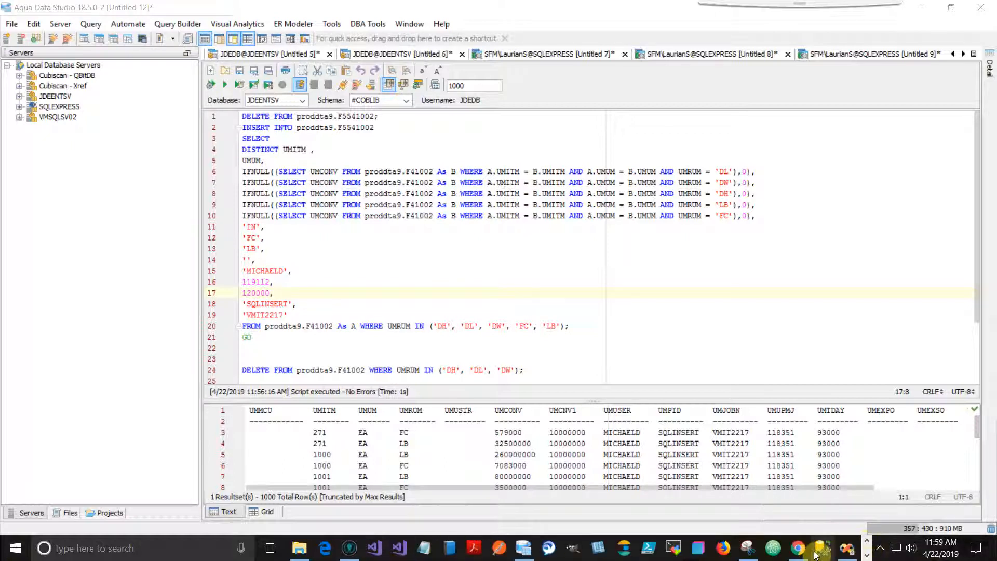
click(803, 548)
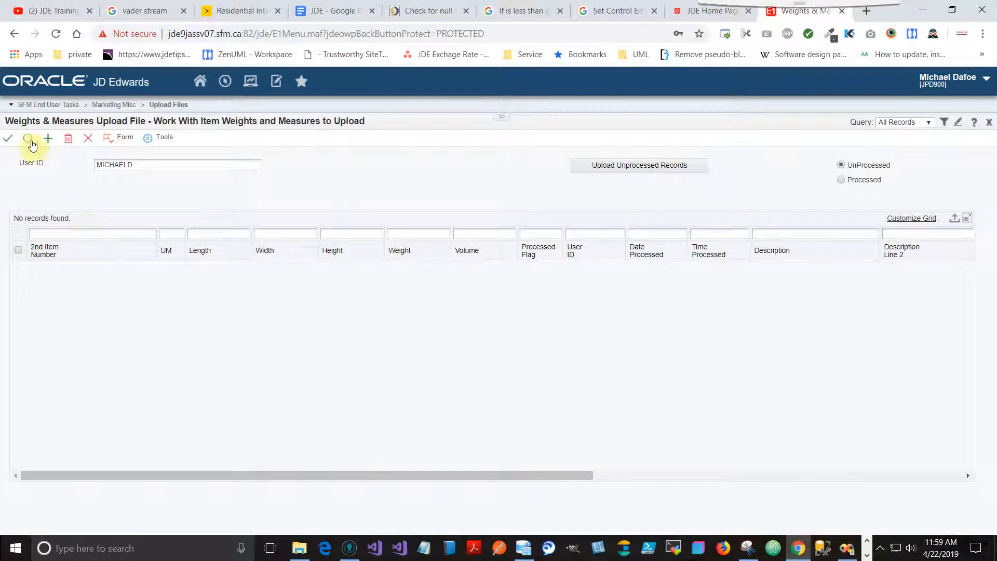
Step: Add an upload record for item SM58-LC in EA with length 1, width 2, height 3 and weight 4
click(48, 137)
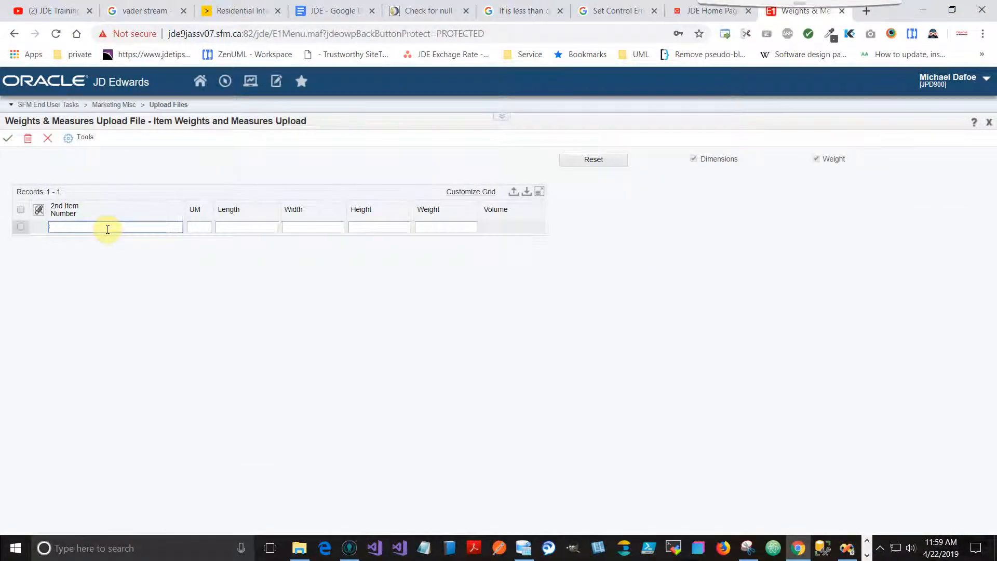
text(SM58-LC)
key(Tab)
text(EA)
key(Tab)
text(1)
key(Tab)
text(2)
key(Tab)
text(3)
key(Tab)
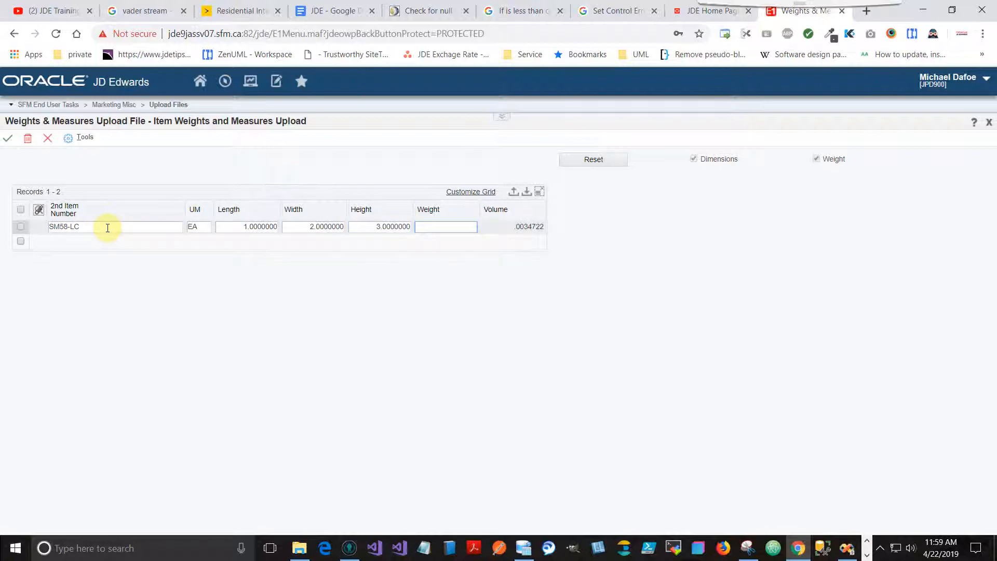
click(8, 138)
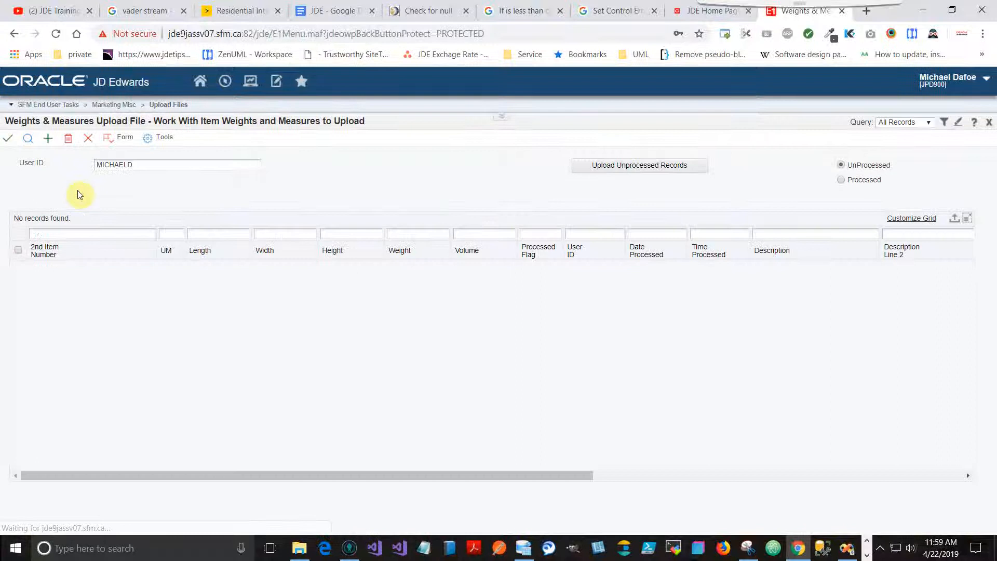
Step: Find the unprocessed SM58-LC record, upload it through the printer selection and refresh the unprocessed list
click(28, 138)
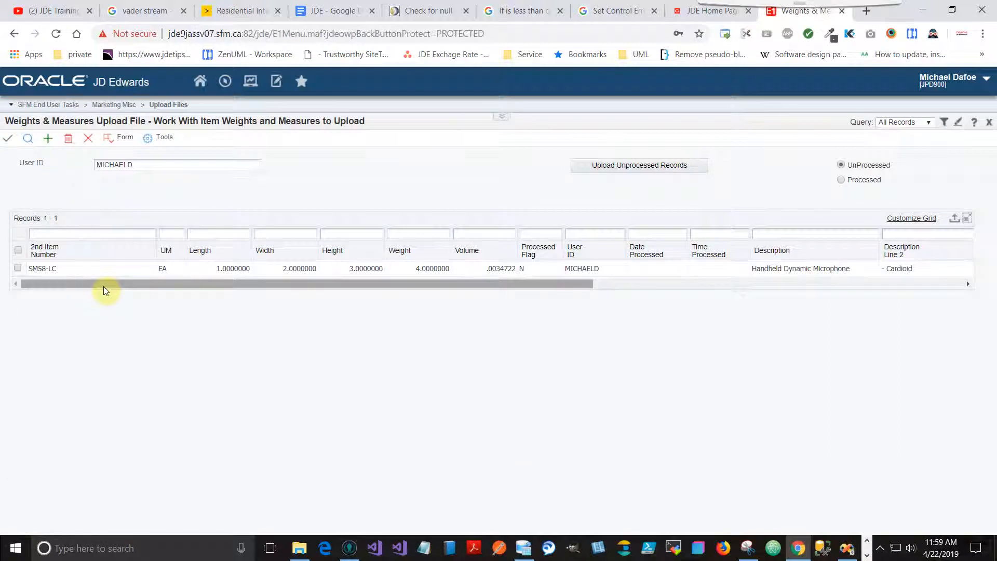
click(18, 268)
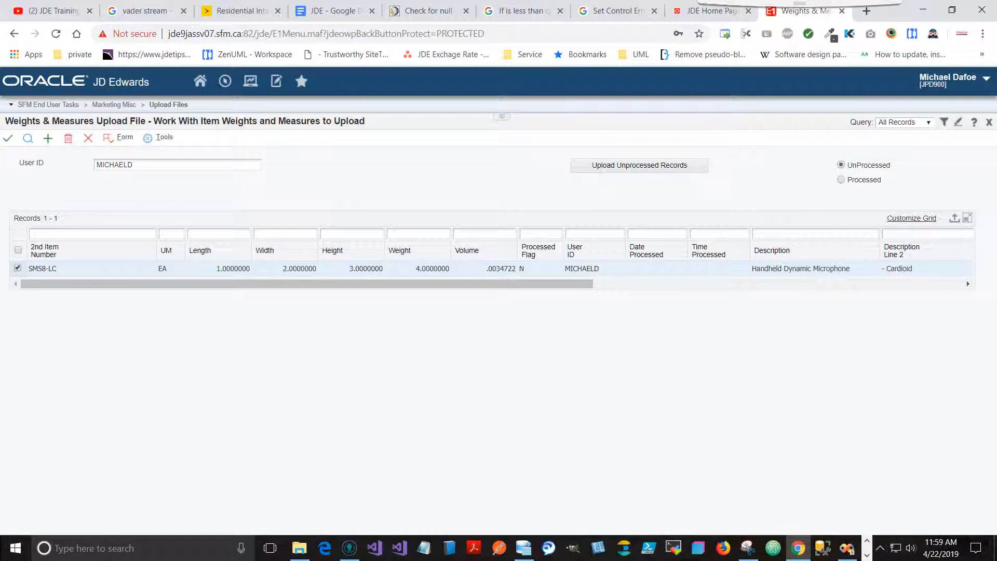
click(639, 166)
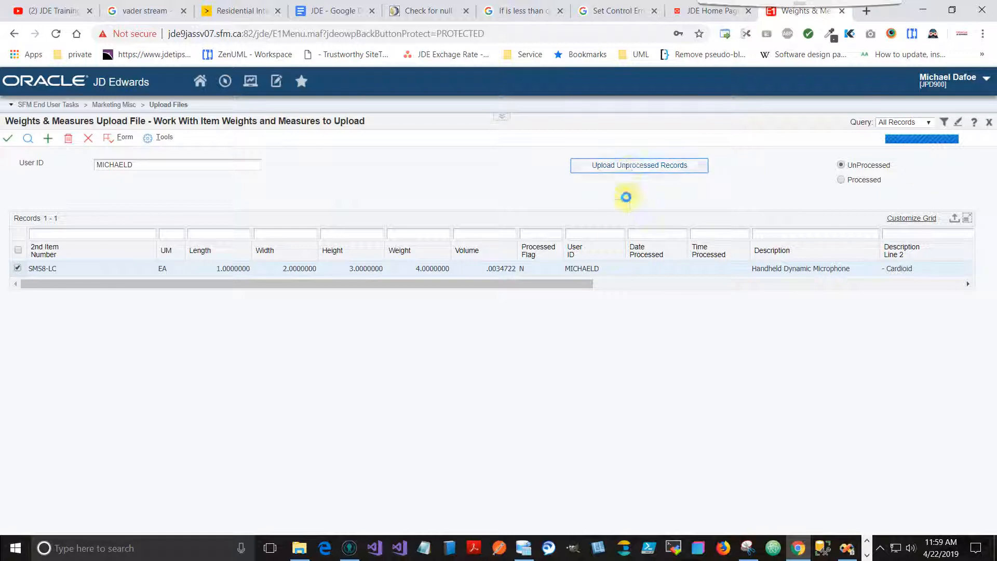
click(9, 138)
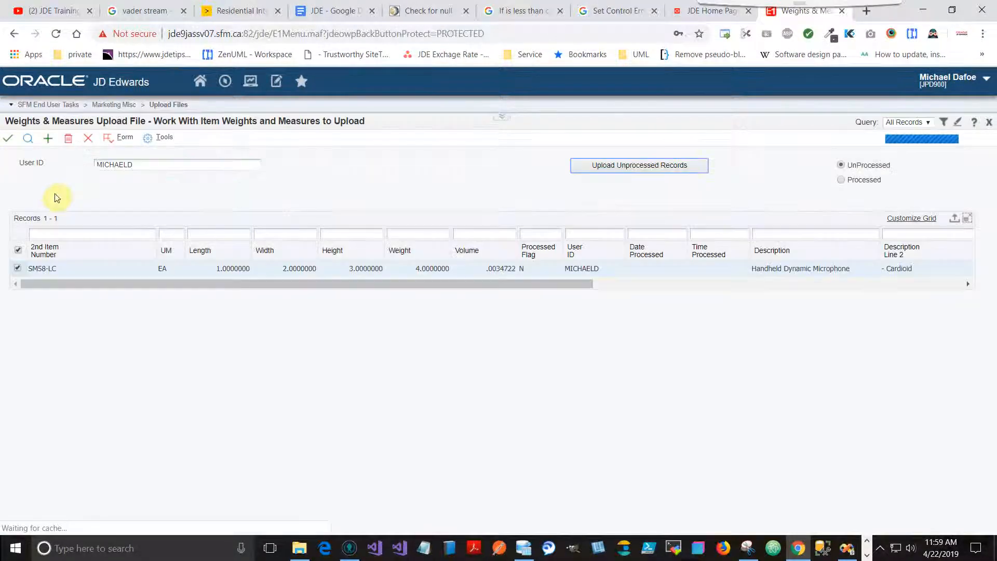
click(27, 138)
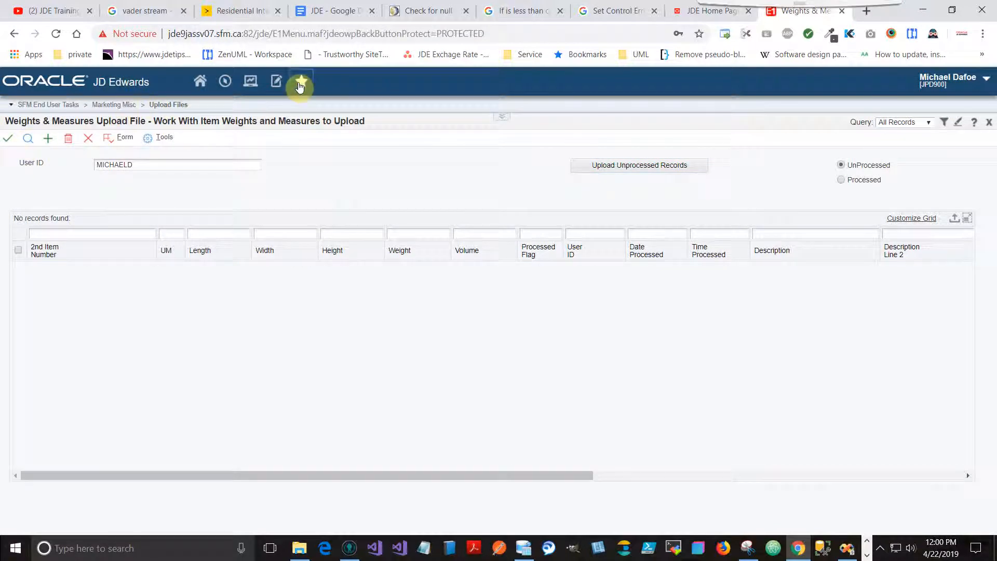
Step: Examine the weights and measures in the buyers' details of item SM58-LC, then close the item revision
click(301, 81)
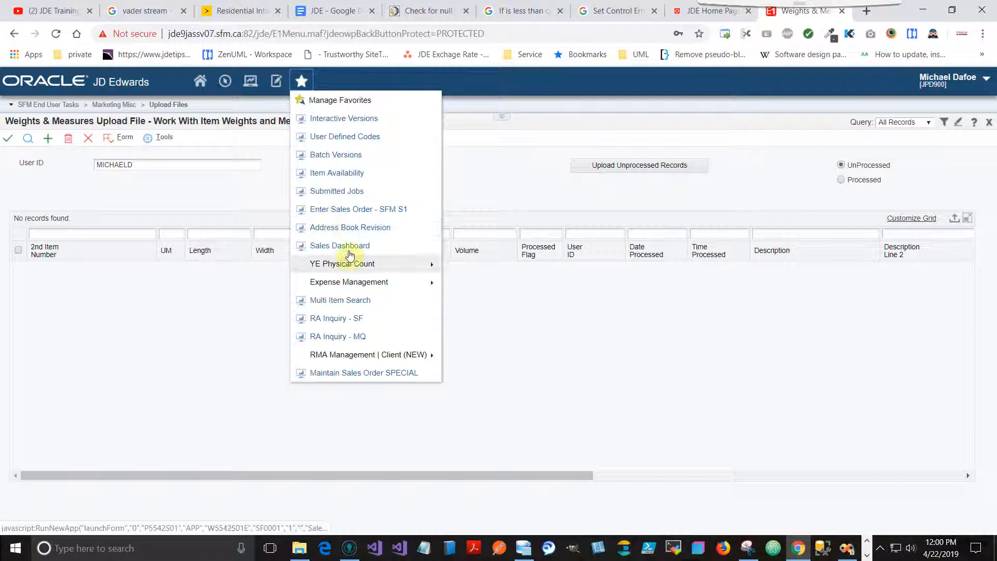
click(251, 81)
click(287, 100)
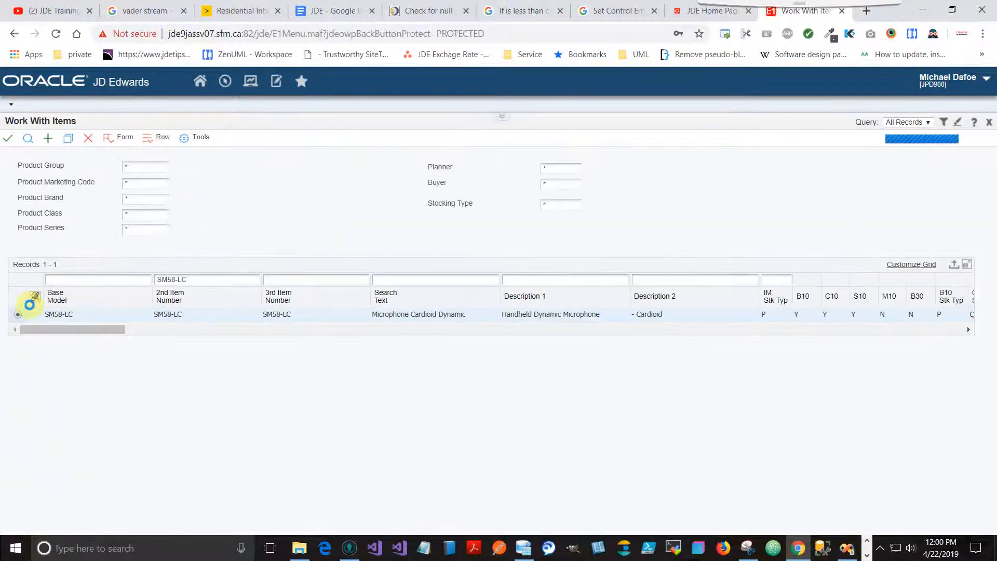
double_click(17, 315)
click(161, 234)
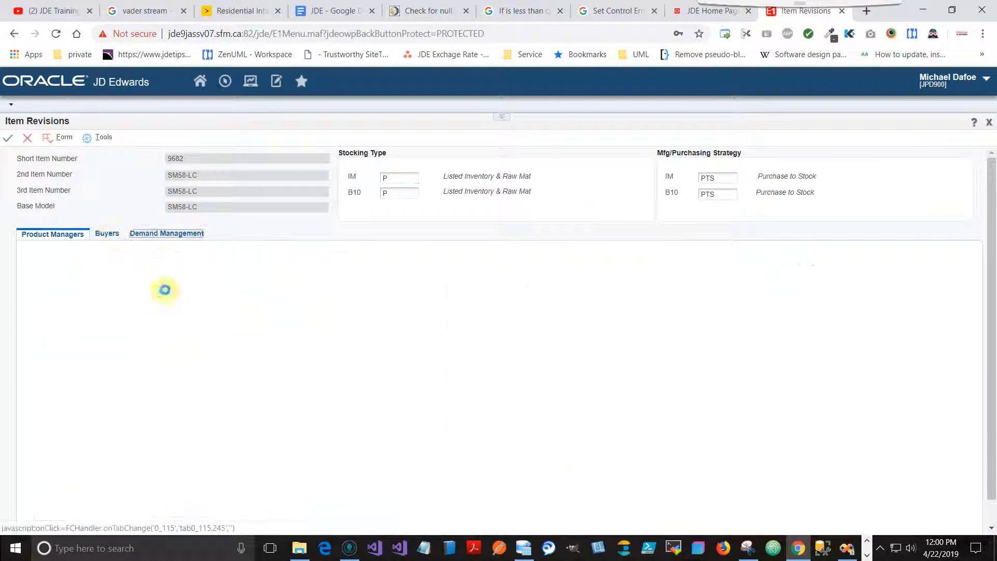
click(107, 235)
scroll(779, 470, down, 1)
scroll(773, 466, up, 1)
scroll(782, 503, down, 1)
scroll(780, 507, up, 1)
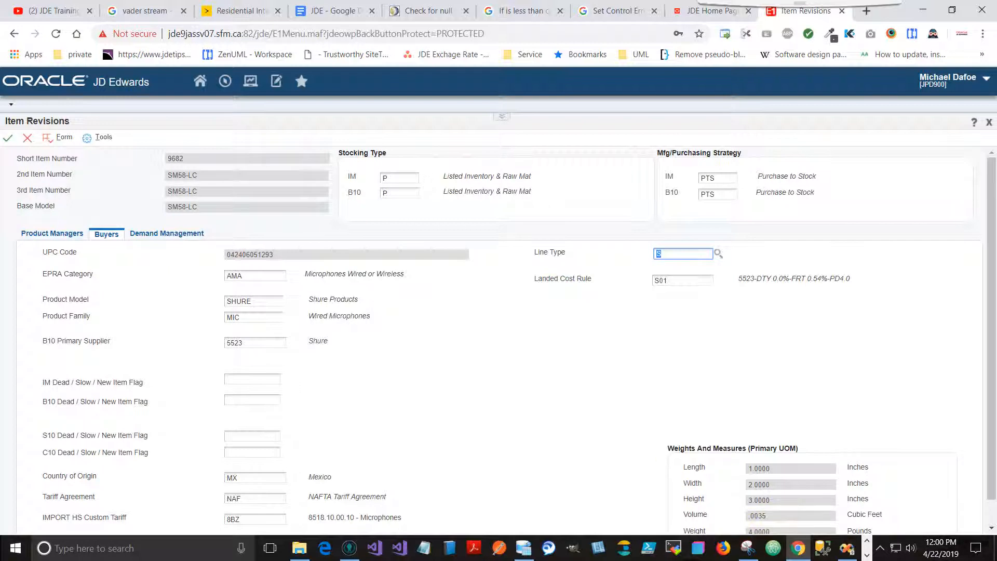
click(27, 138)
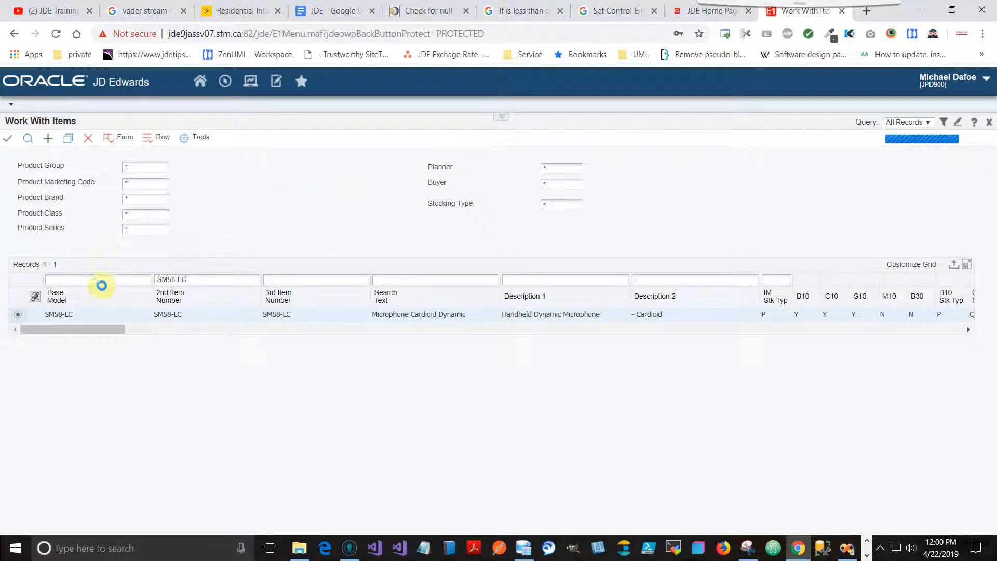
Step: Return to the upload form and add a record for SM58-LC in EA with length 10, width 4.9, height 3.4 and weight 1.2
click(250, 82)
click(262, 123)
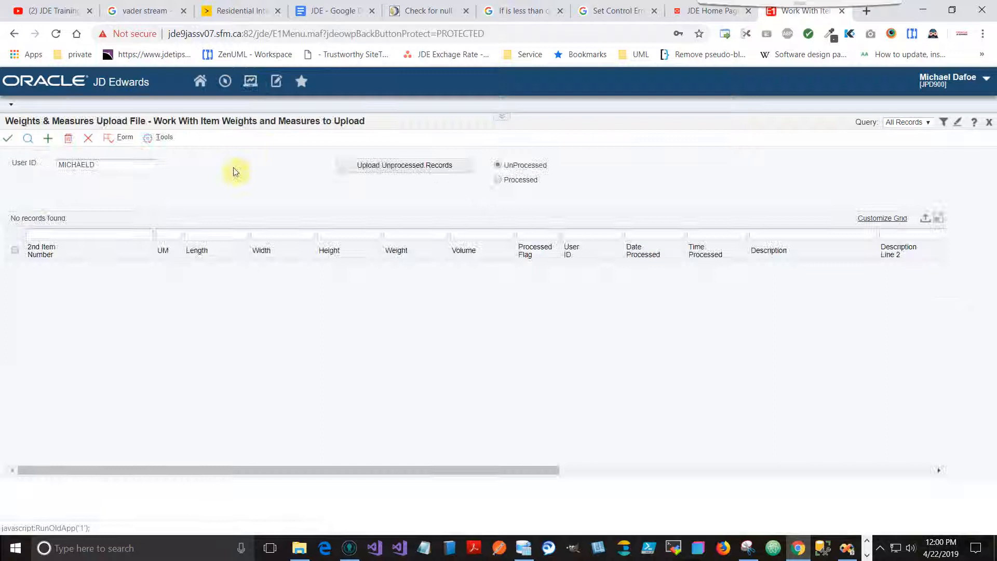
click(99, 230)
text(SM58-LC)
key(Tab)
text(EA)
key(Tab)
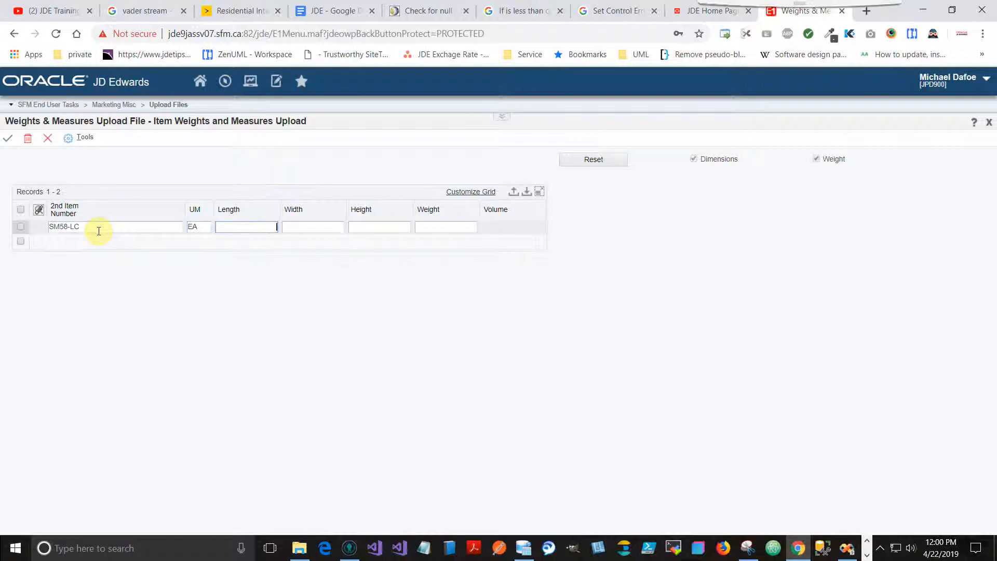
text(10)
key(Tab)
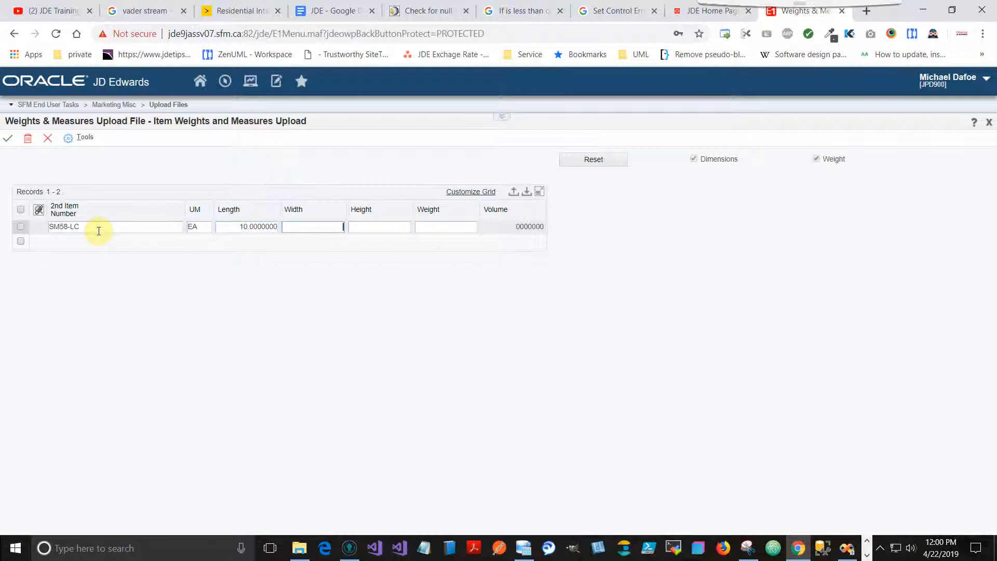
text(4.9)
key(Tab)
text(3.4)
key(Tab)
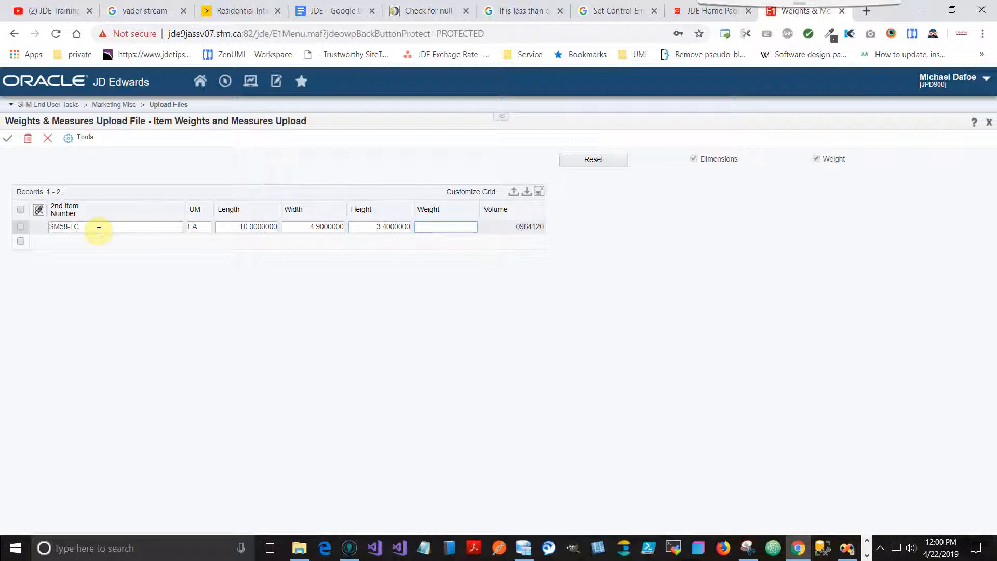
text(1.2)
key(Tab)
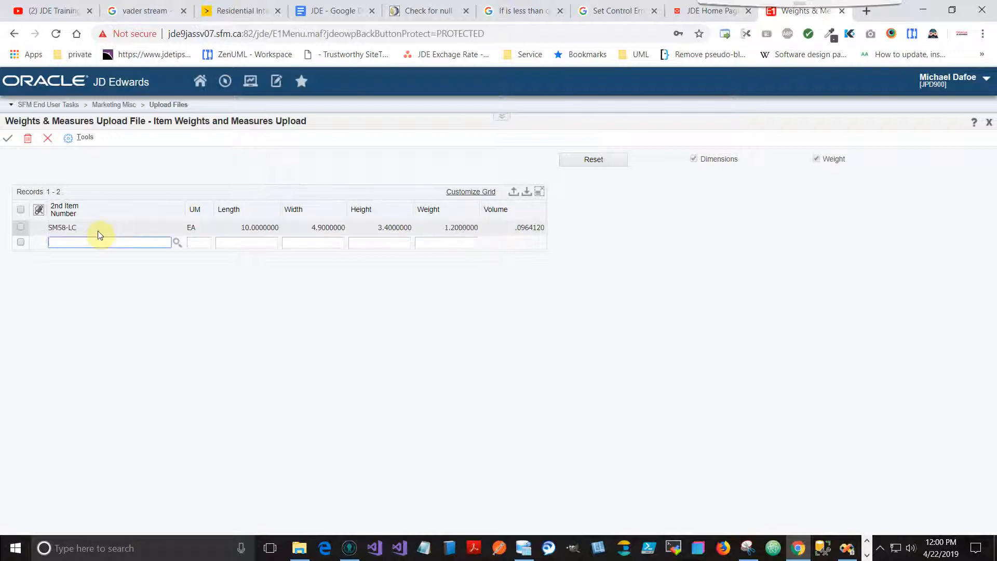
click(8, 138)
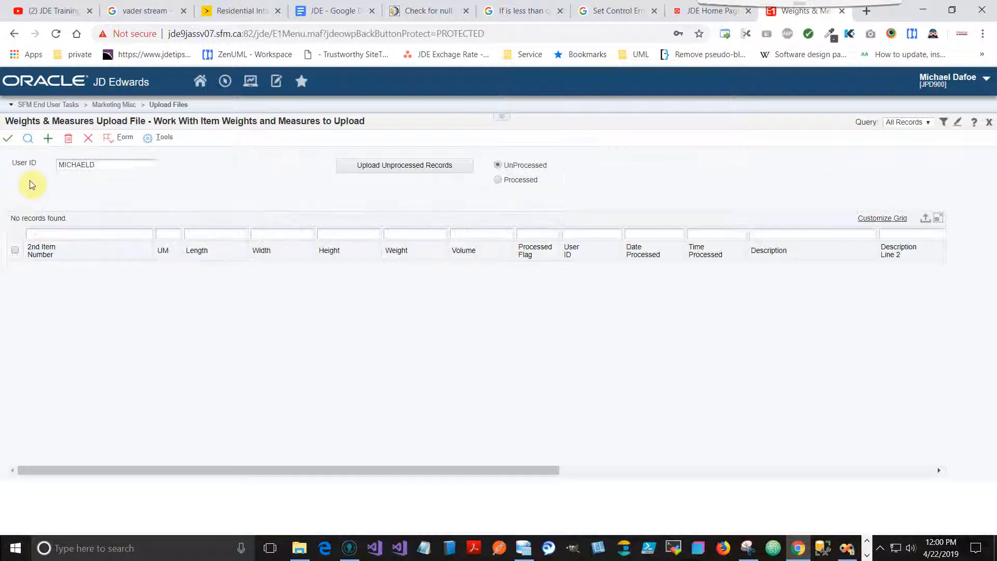
Step: Upload the unprocessed SM58-LC record with the 10 by 4.9 by 3.4 dimensions and refresh the unprocessed list
click(643, 169)
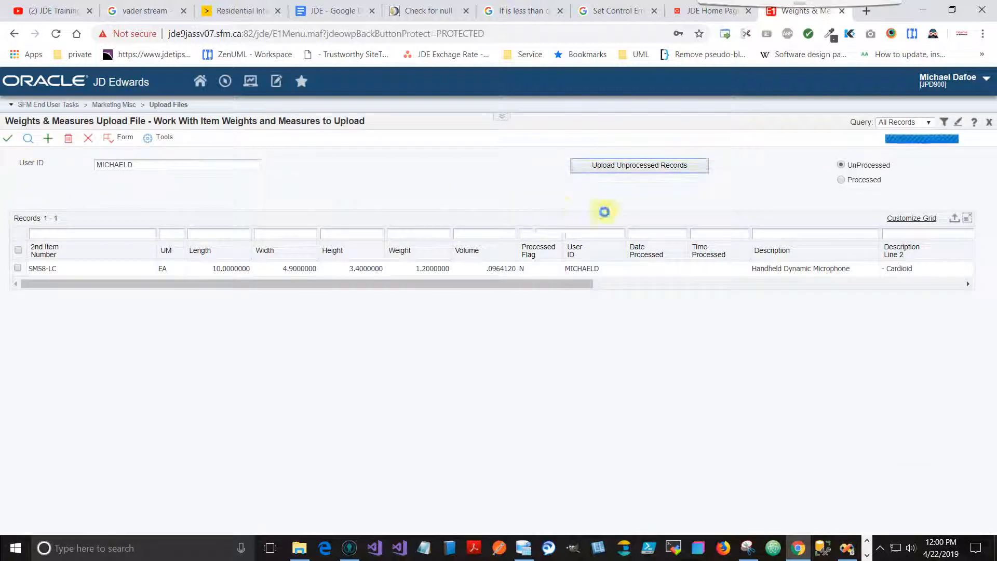
click(8, 138)
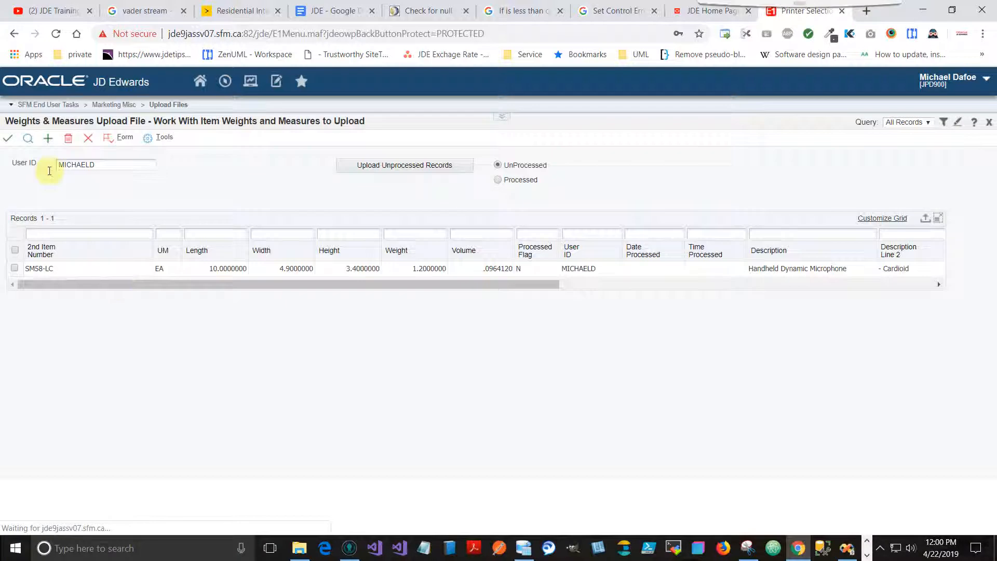
click(28, 139)
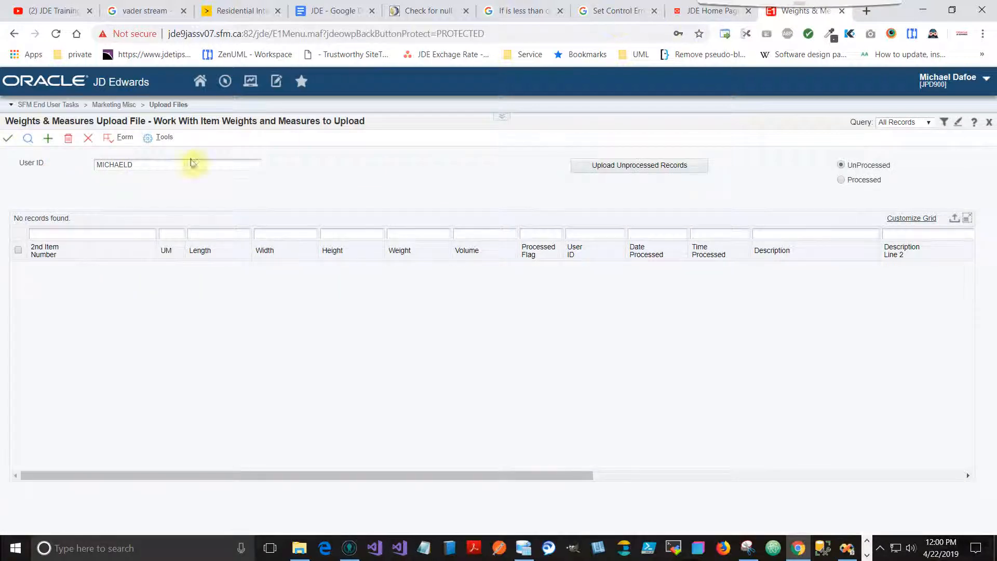
Step: Switch to Aqua Data Studio, extend the F5541002 select query with WHERE WDITM = 9682, and execute only that line
click(523, 548)
click(346, 271)
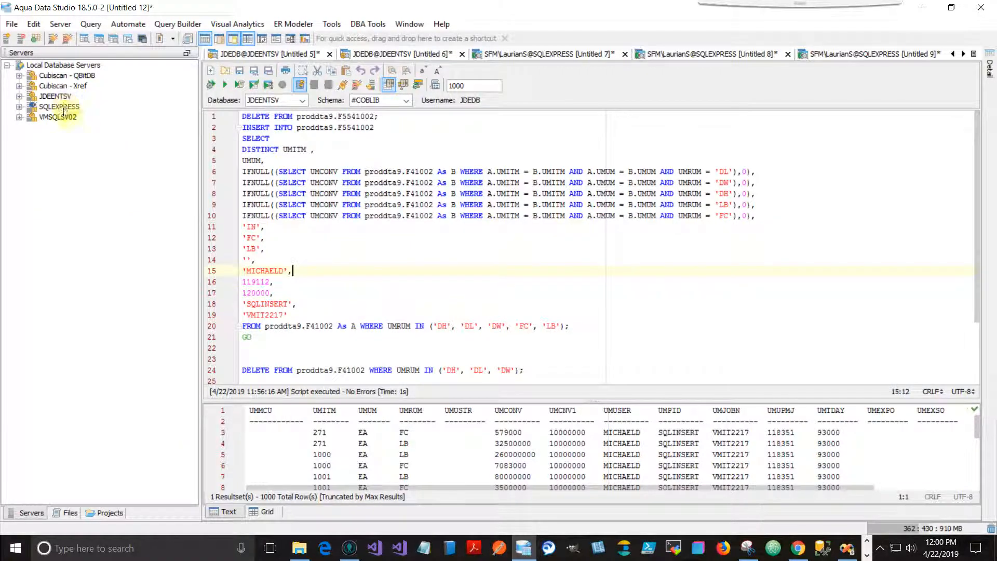
scroll(346, 304, down, 3)
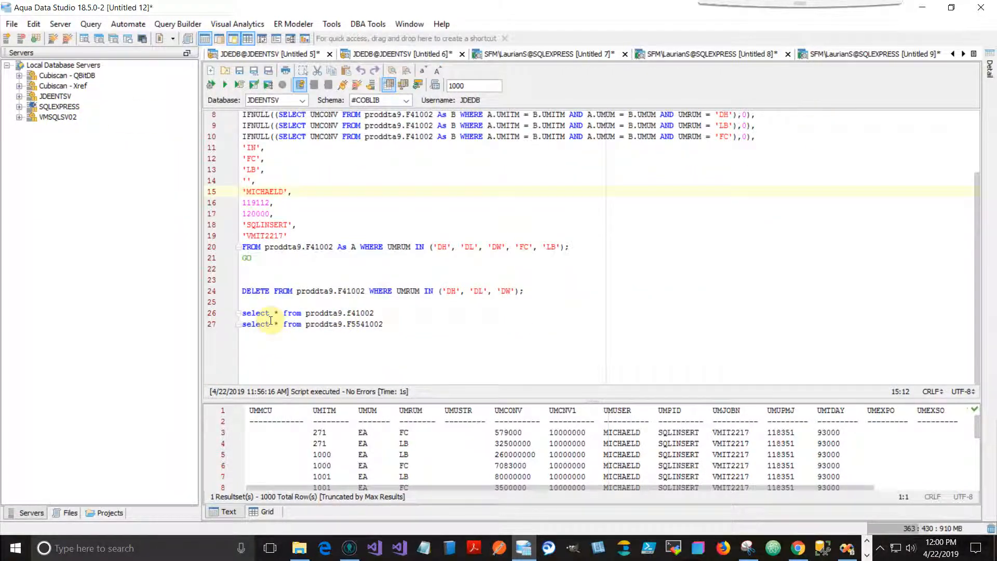
click(393, 324)
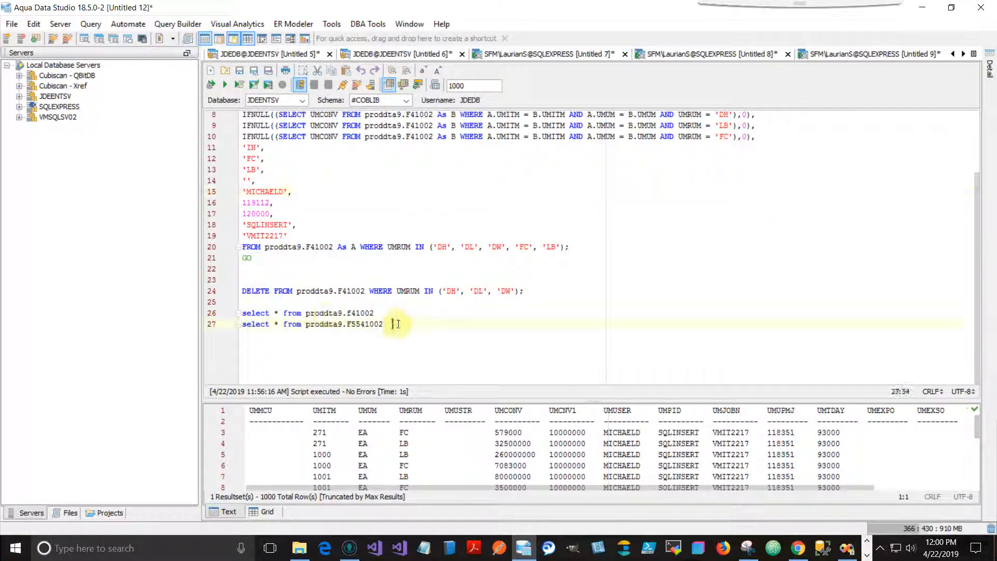
text(WHERE WDITM = 9682)
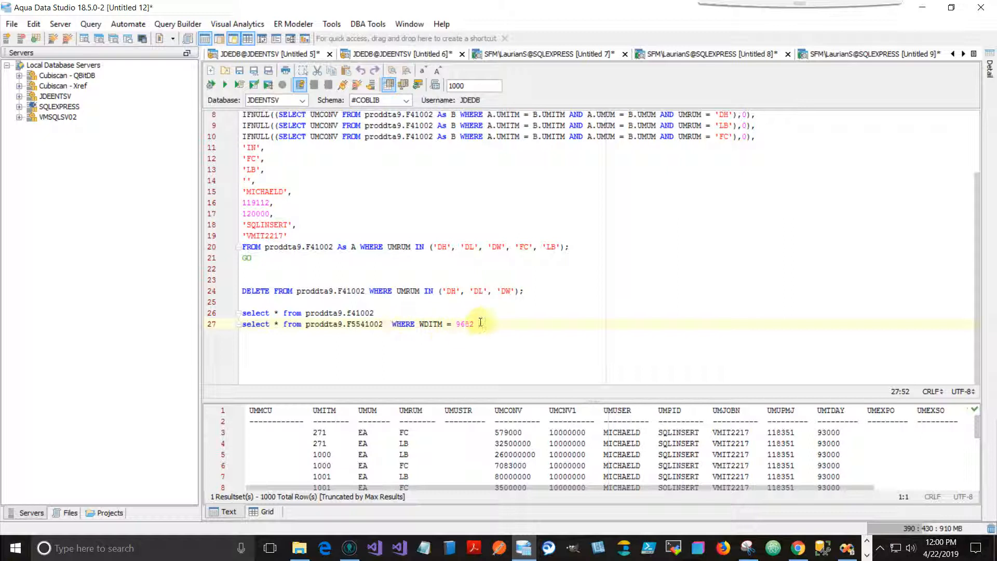
drag(486, 324, 229, 327)
click(224, 86)
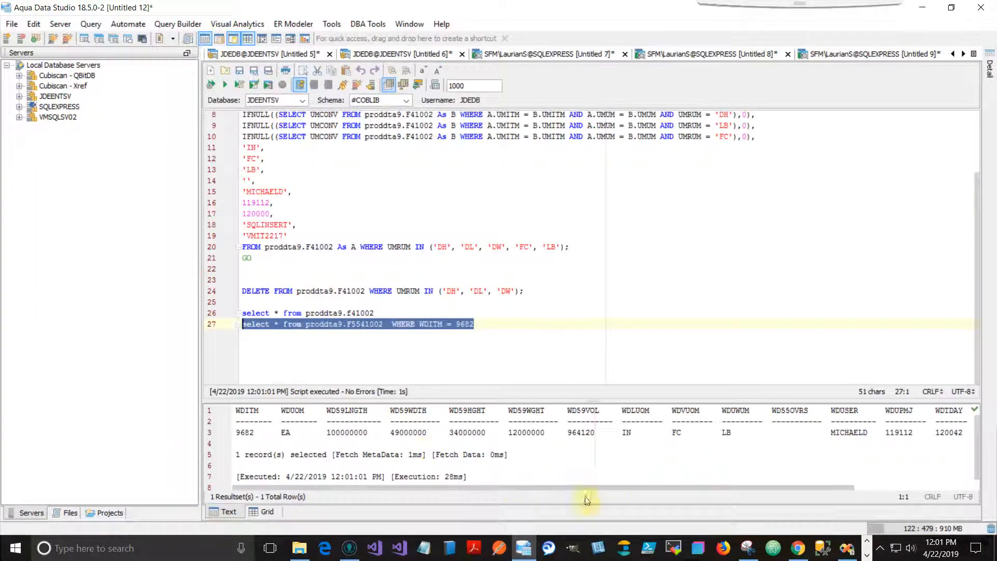
Step: Examine the returned row's dimensions, weight and volume, and compare its user and program ID with the audit values in the insert statement
drag(641, 488, 787, 488)
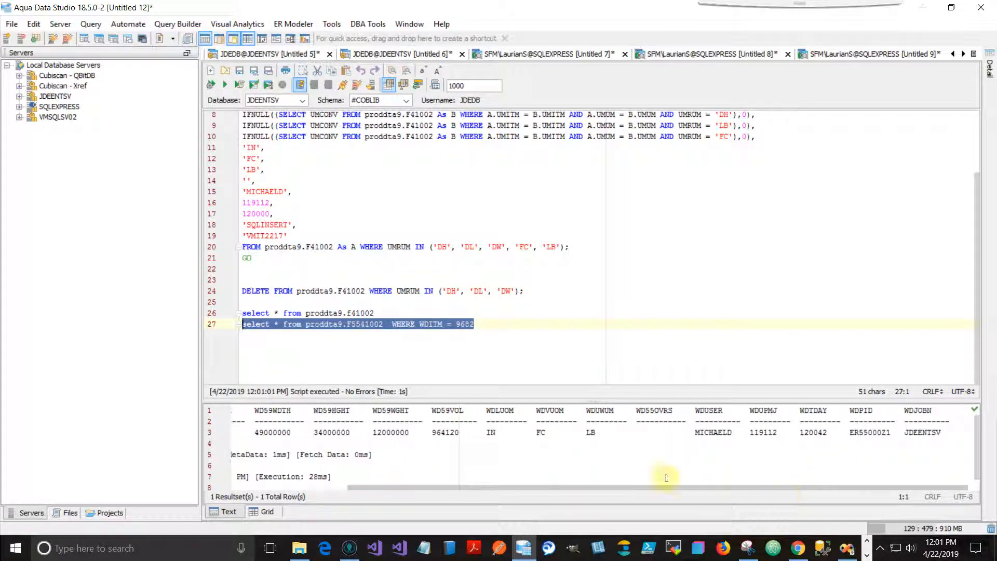
drag(393, 487, 281, 486)
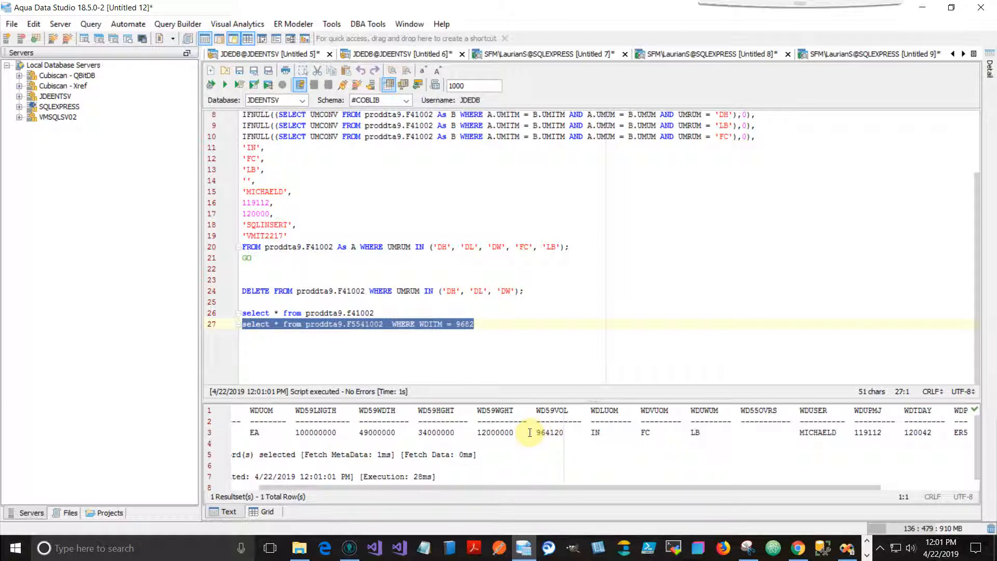
drag(703, 487, 820, 487)
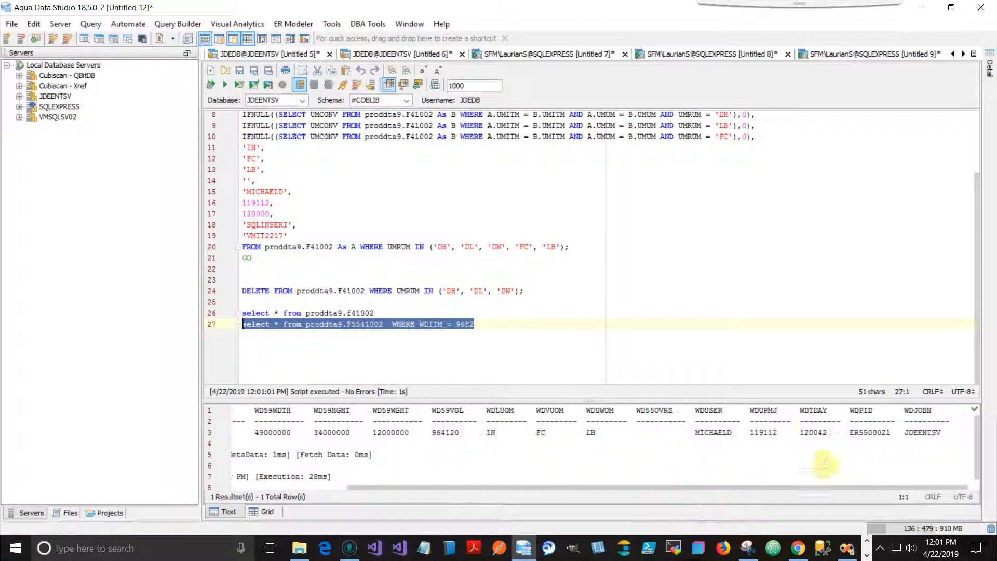
double_click(726, 435)
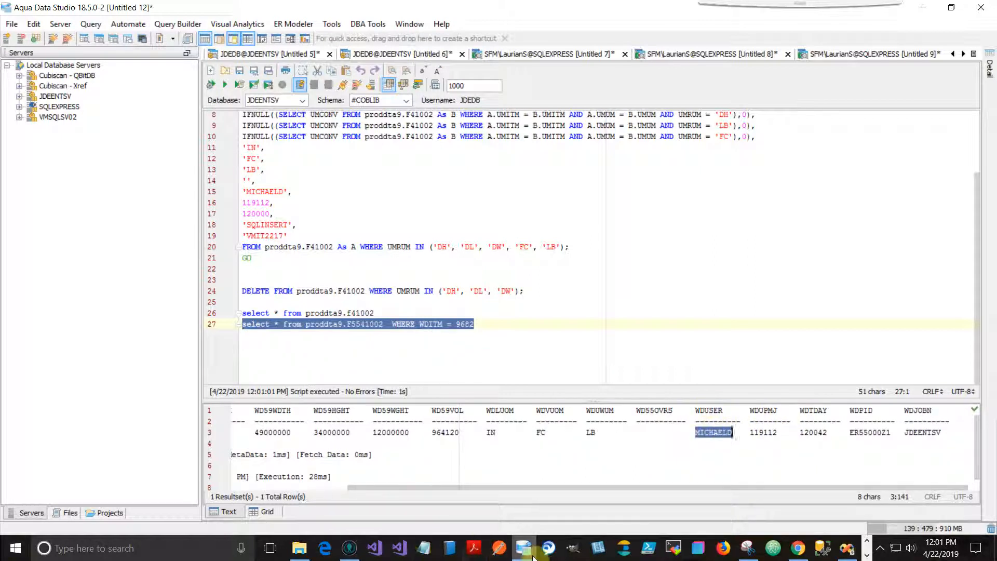
click(262, 225)
double_click(264, 191)
double_click(267, 225)
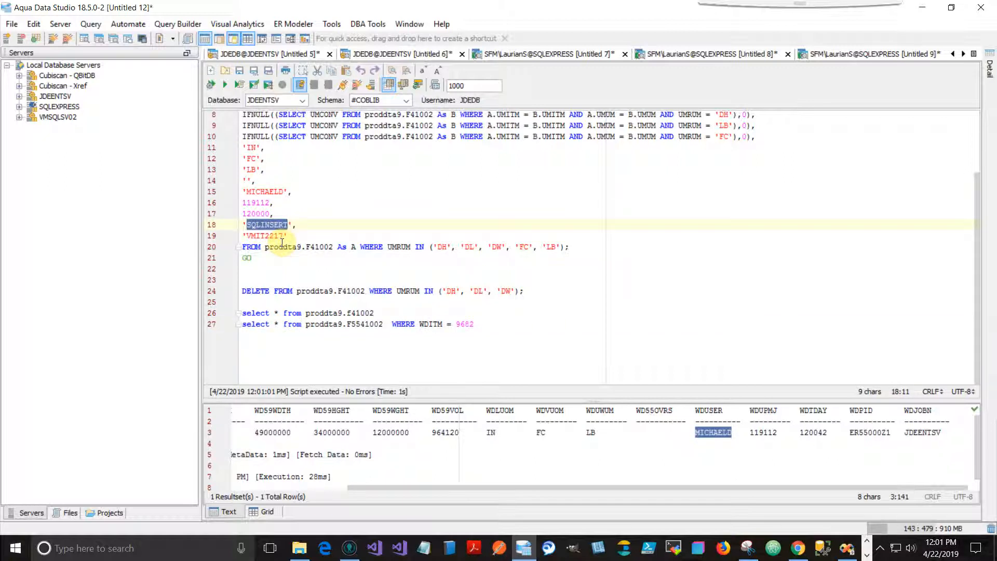
double_click(870, 429)
double_click(870, 432)
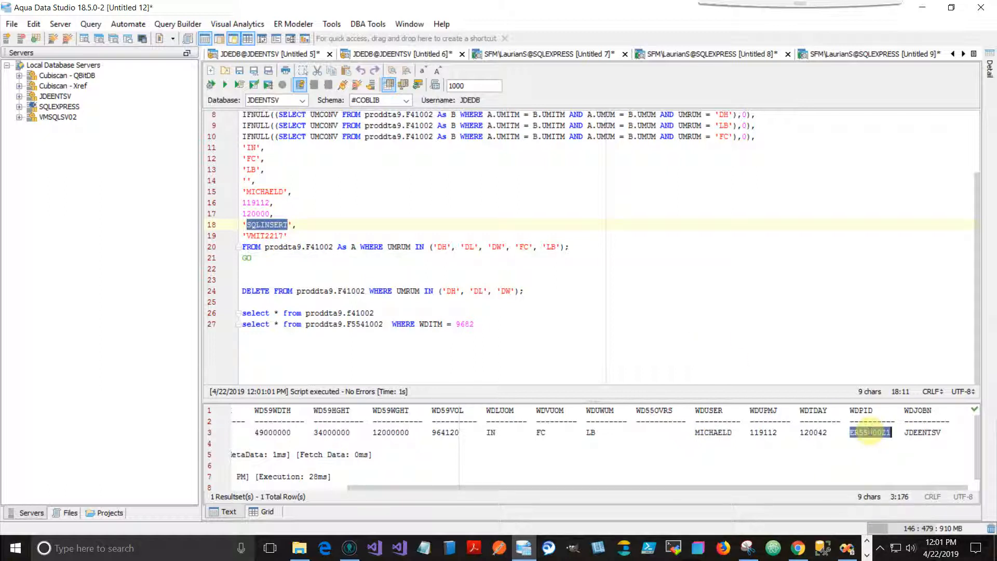
double_click(716, 432)
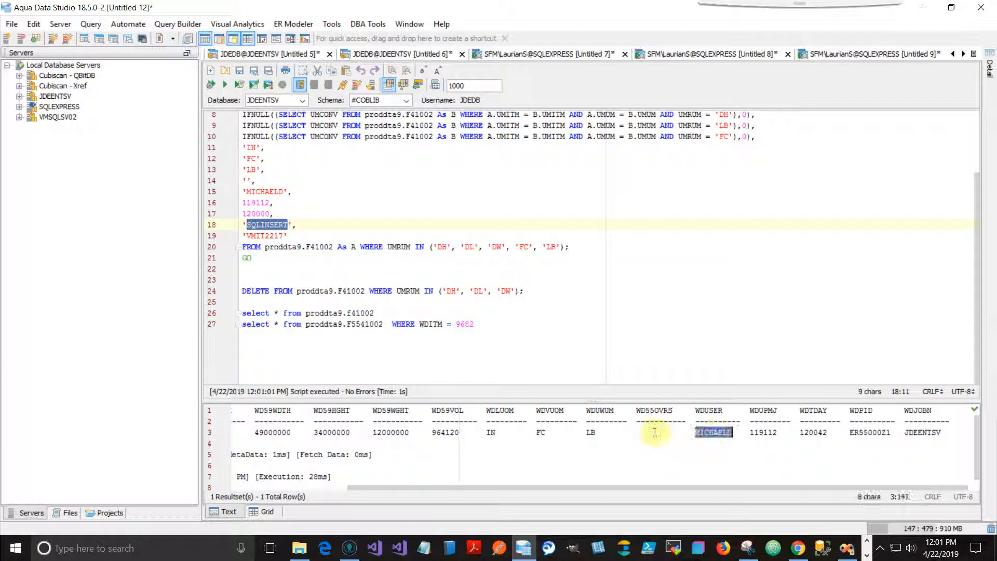
scroll(545, 323, up, 3)
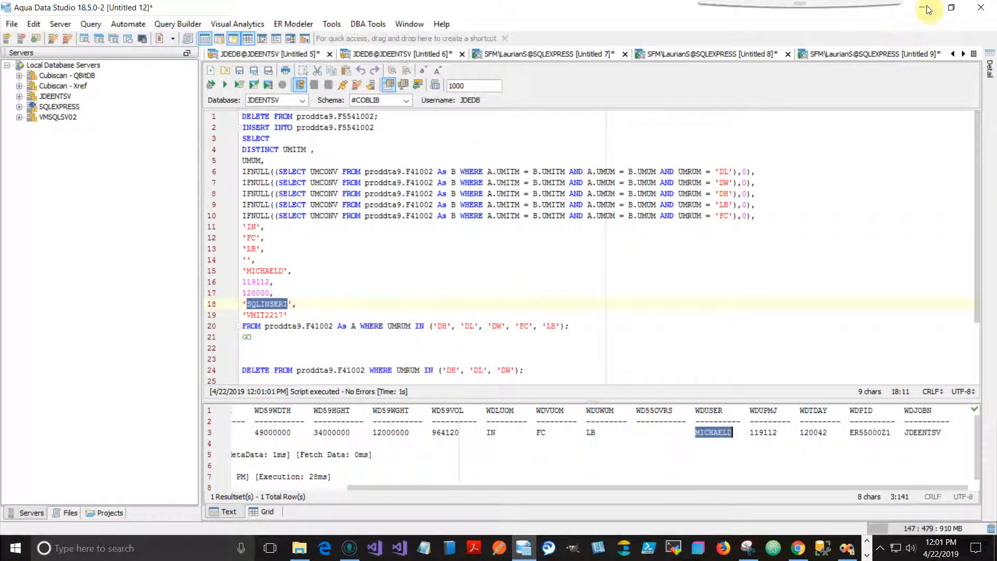
click(439, 314)
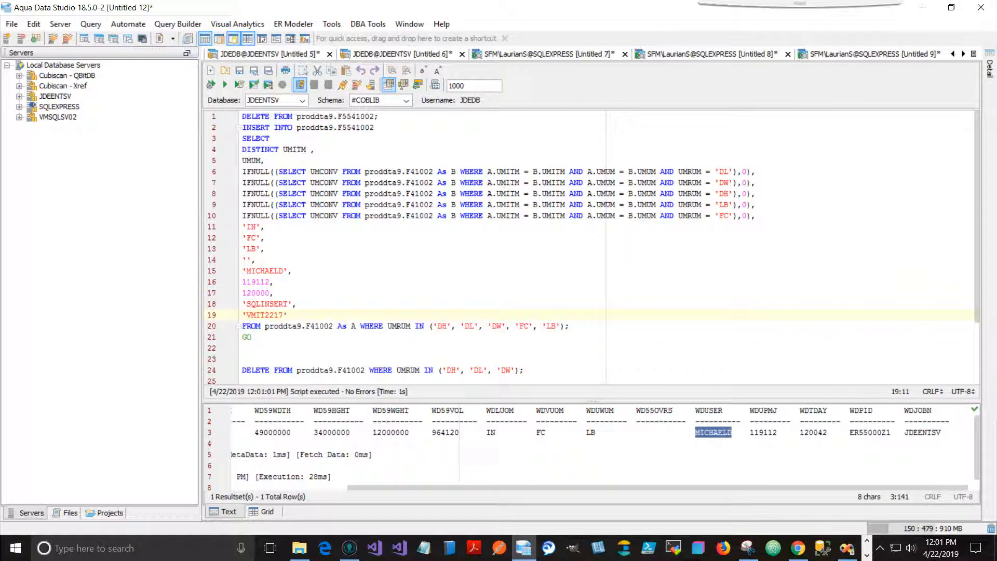
Step: Return to JD Edwards and launch application P5541002 through the fast path
click(923, 8)
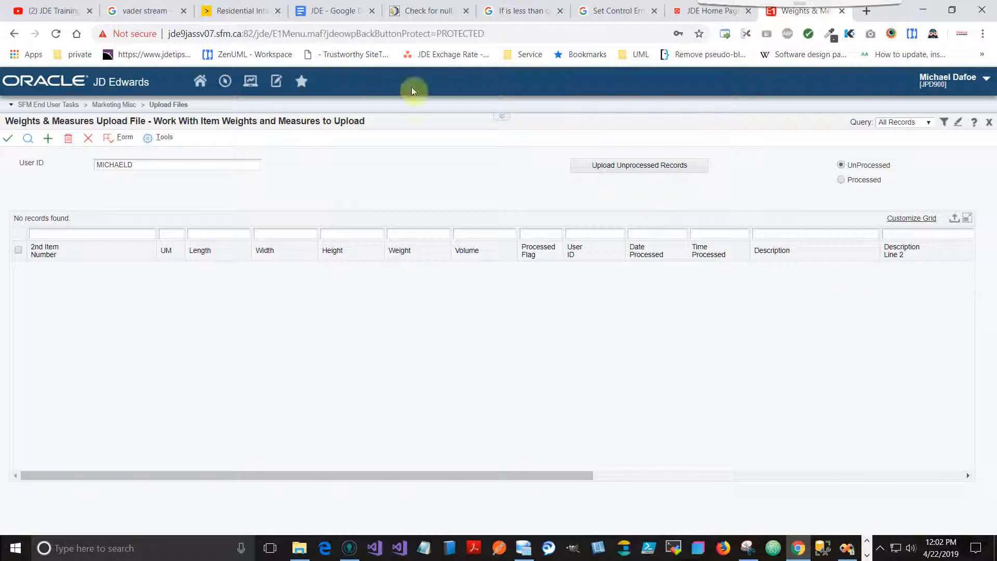
click(225, 81)
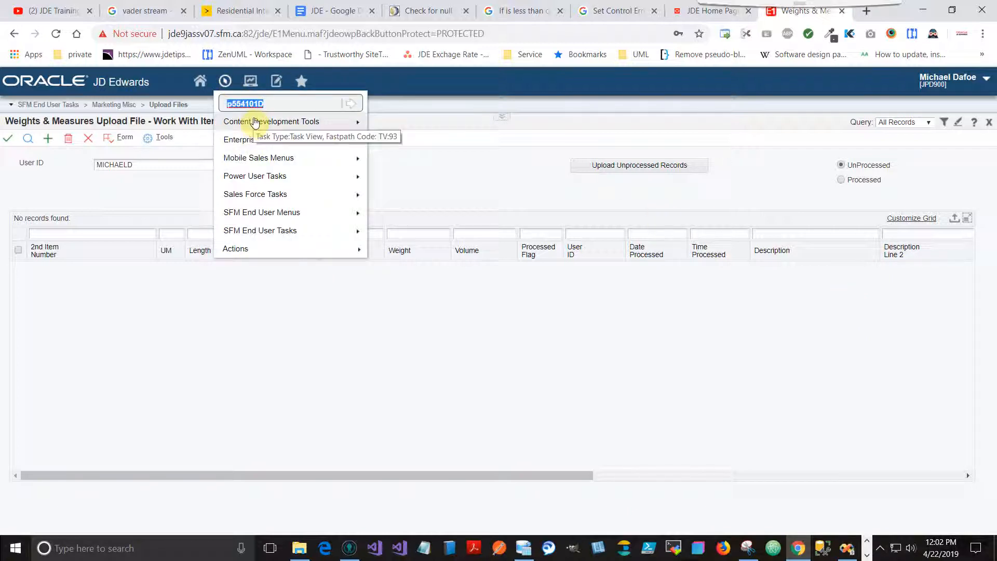
text(p5541002)
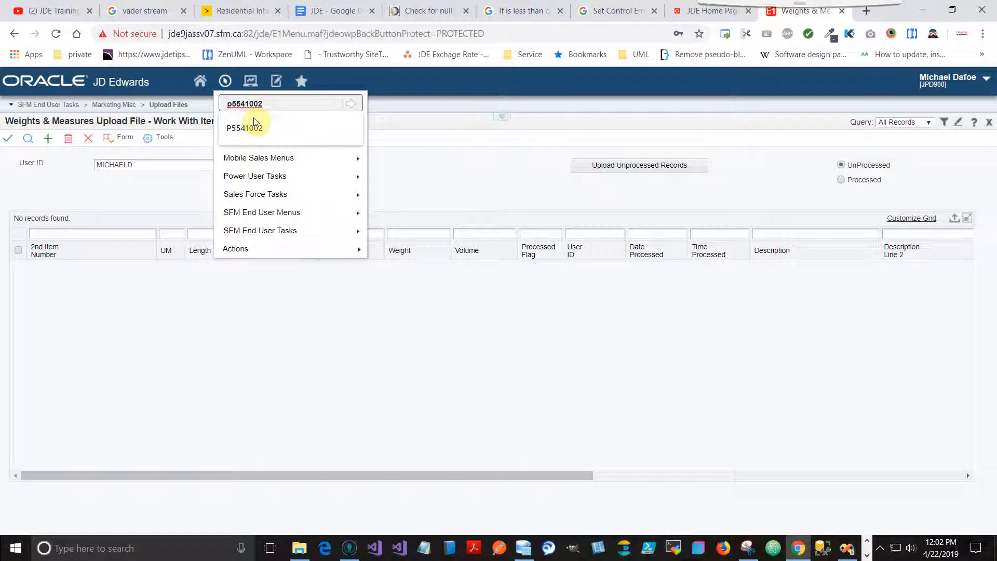
click(254, 123)
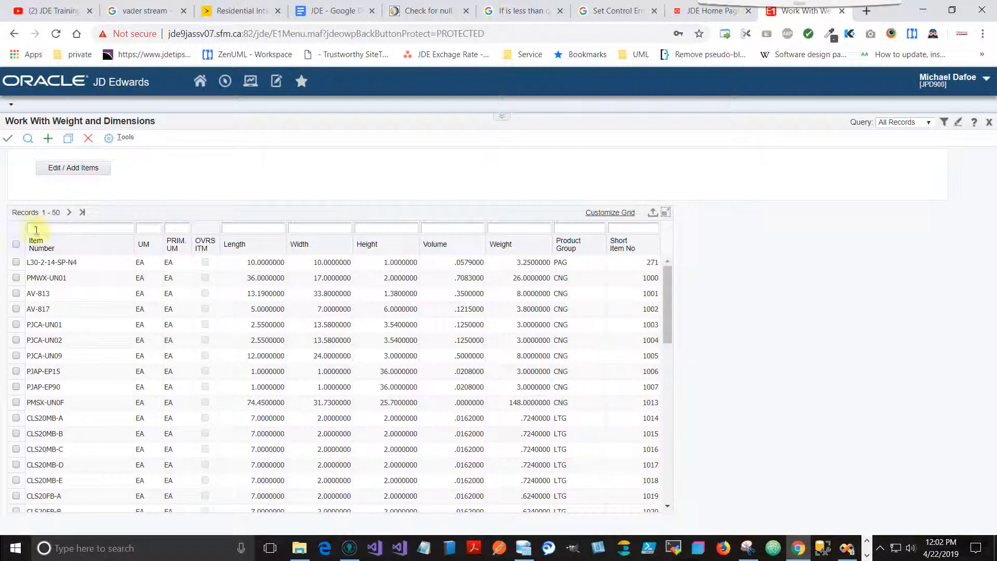
Step: Examine the edit form for items L30-2-14-SP-N4, PMWX-UN01 and AV-813 and the blank add form, closing both without changes
click(16, 243)
click(16, 262)
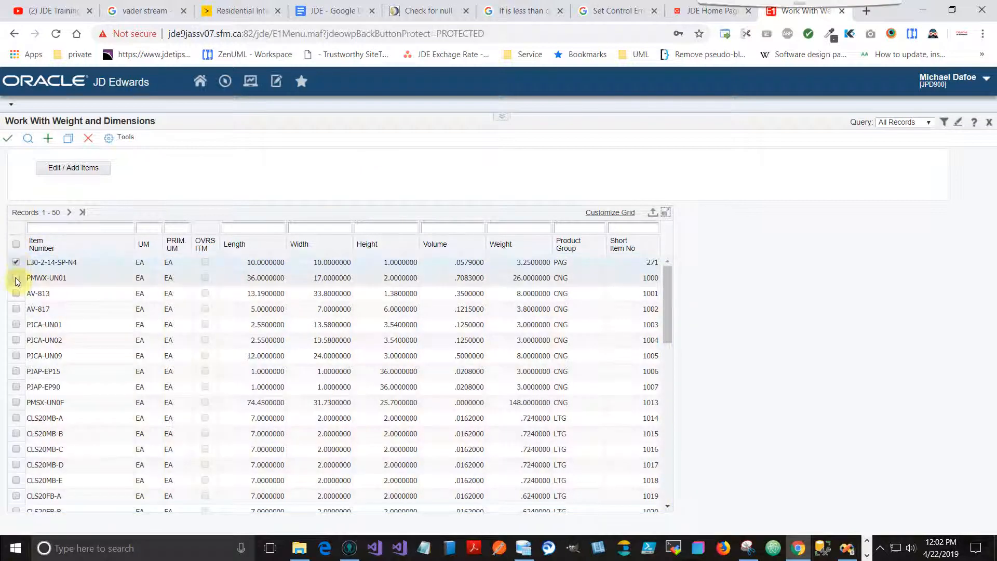
click(15, 278)
click(15, 293)
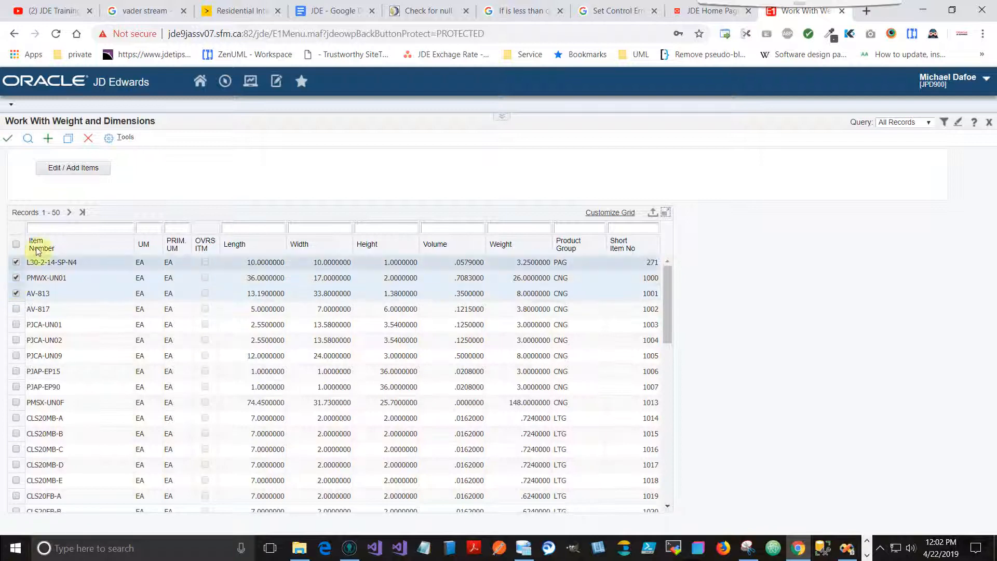
click(60, 171)
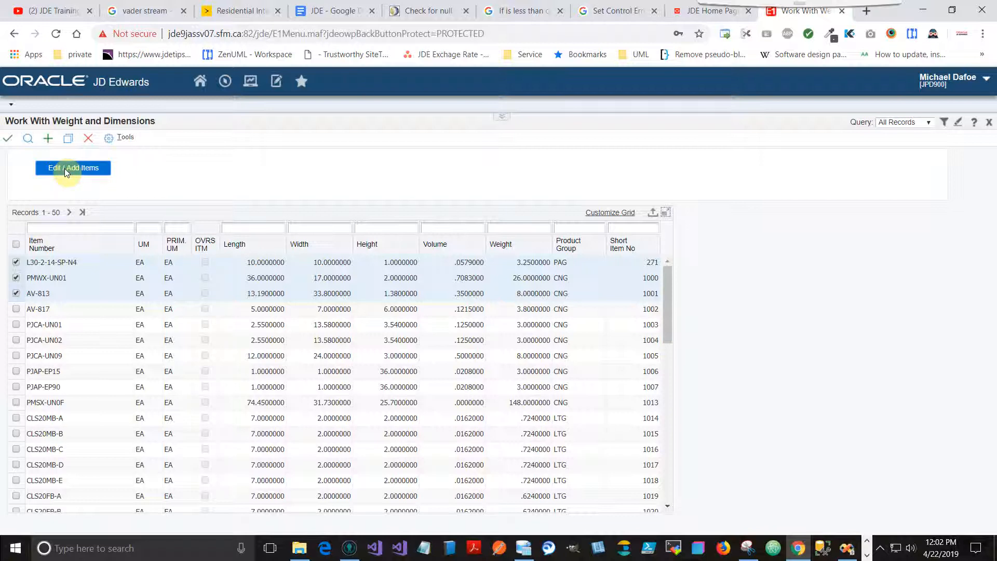
click(65, 168)
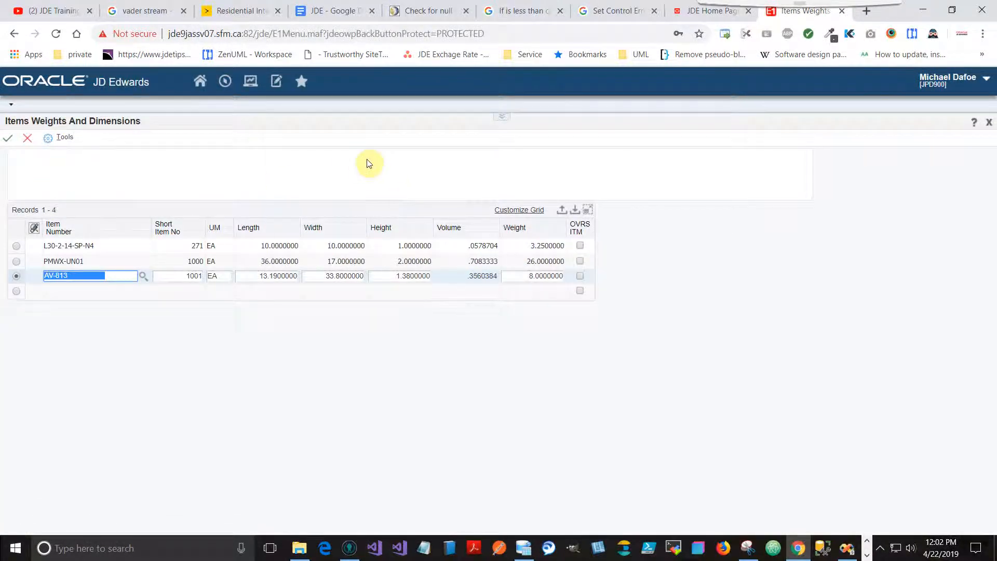
click(27, 138)
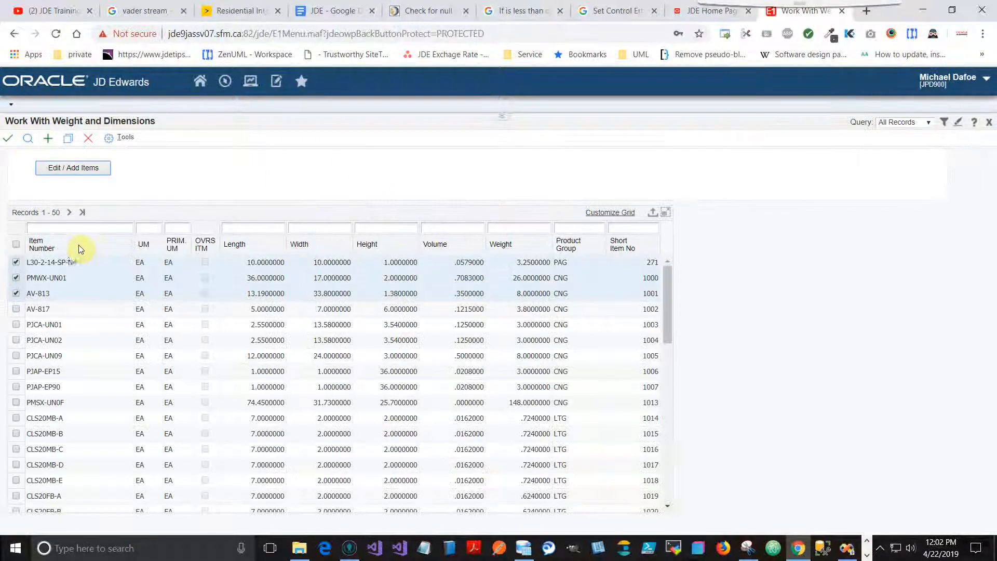
click(46, 141)
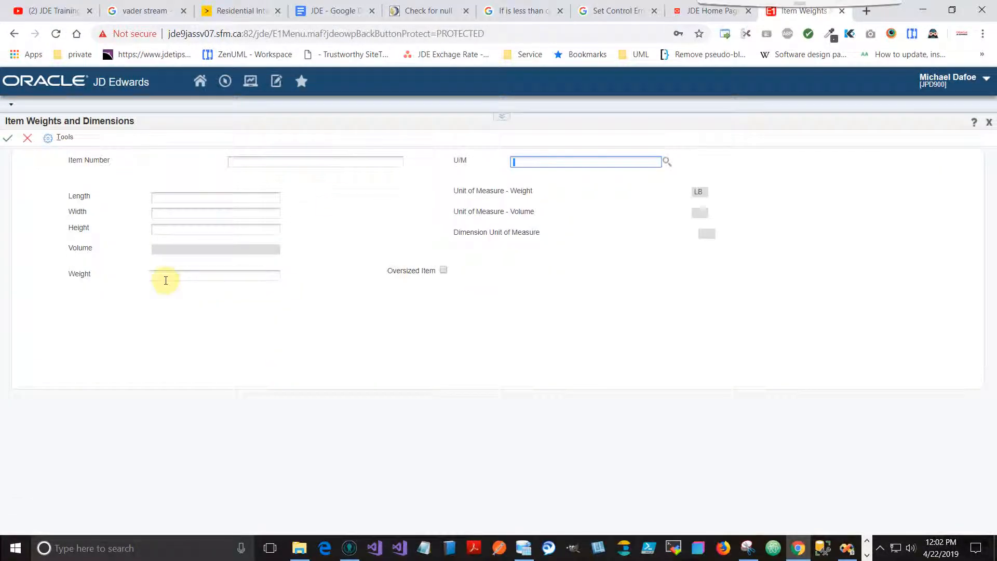
click(27, 138)
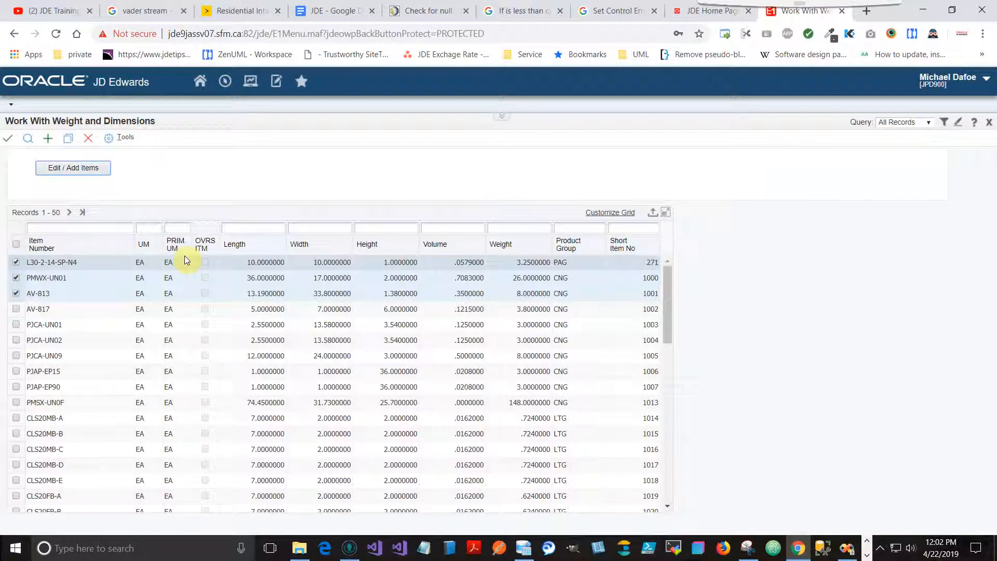